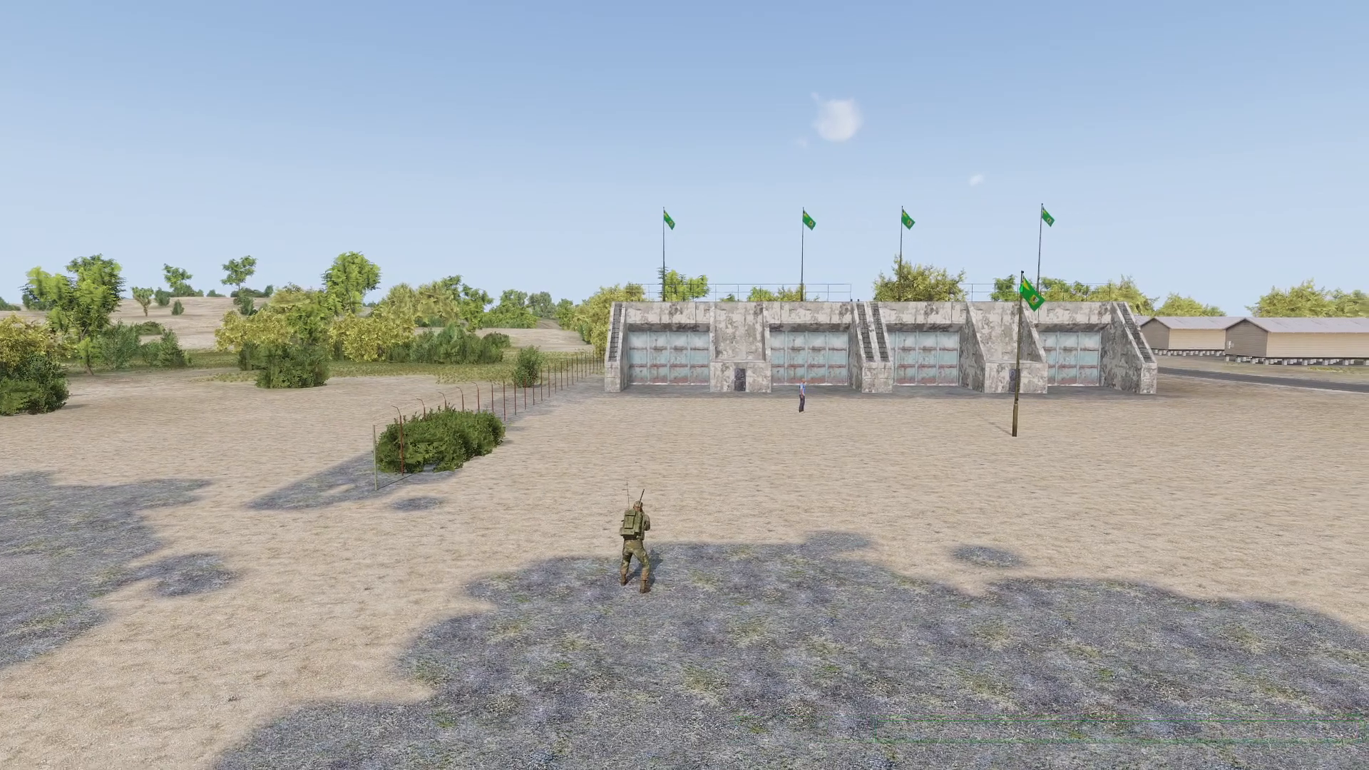
Step: Walk the soldier toward the bunker, then leave the playtest for the Eden Editor
key(w)
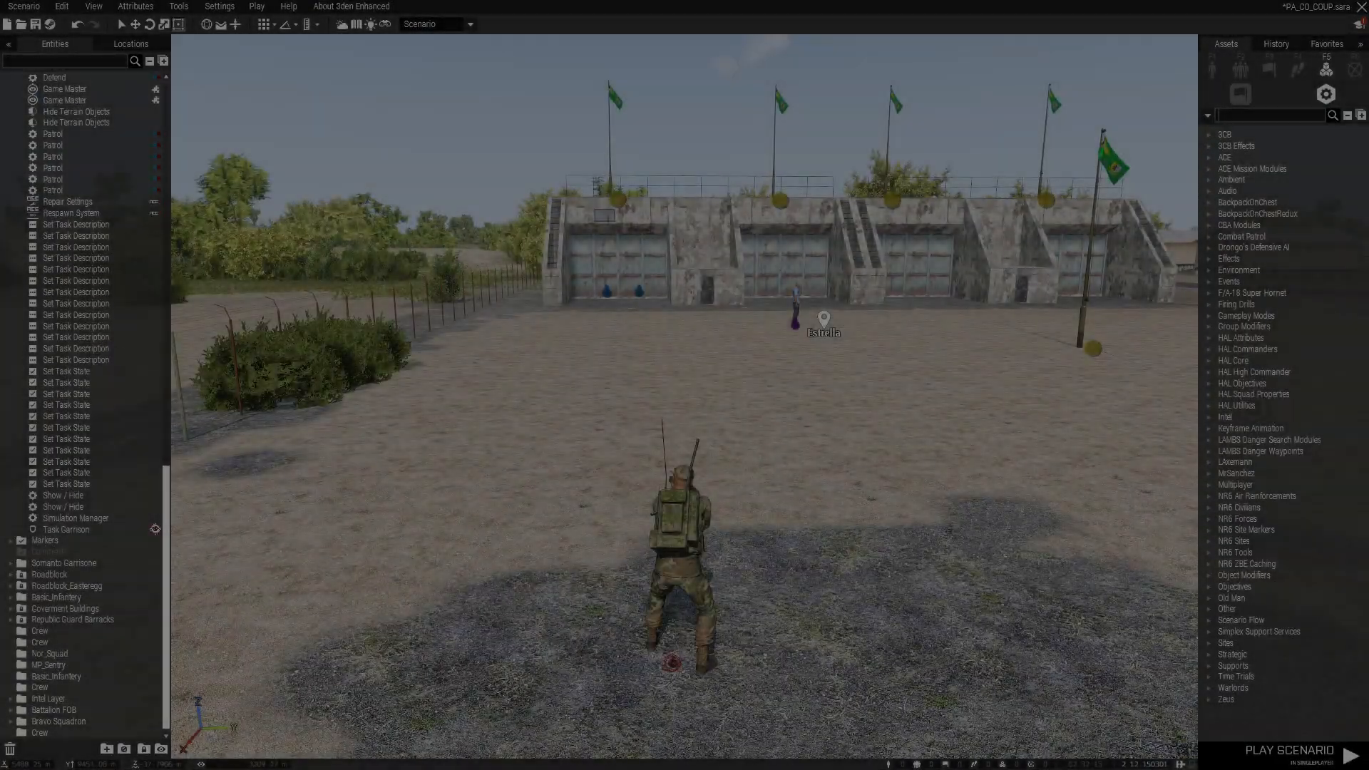
Step: Search 'task' in Assets, place a Create Task module in the yard, and open its attributes
text(task)
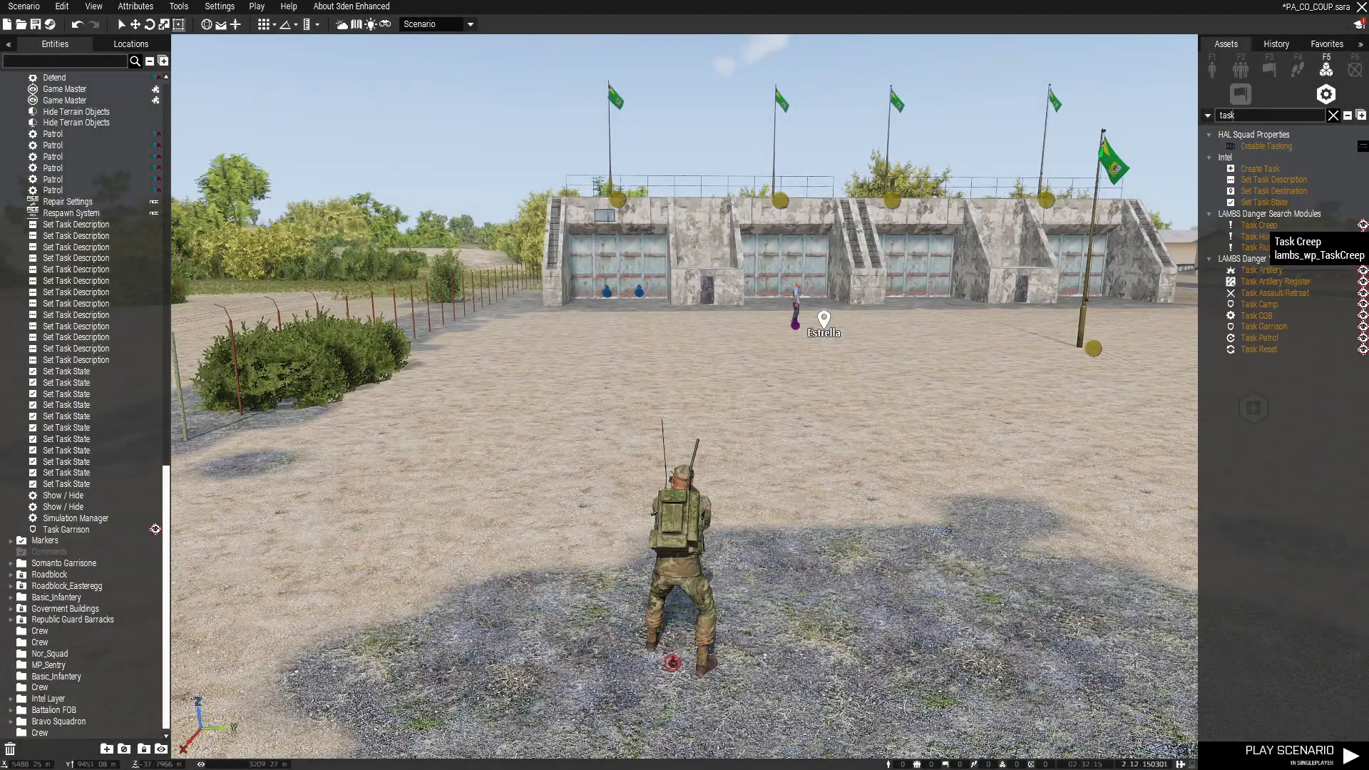
click(1260, 269)
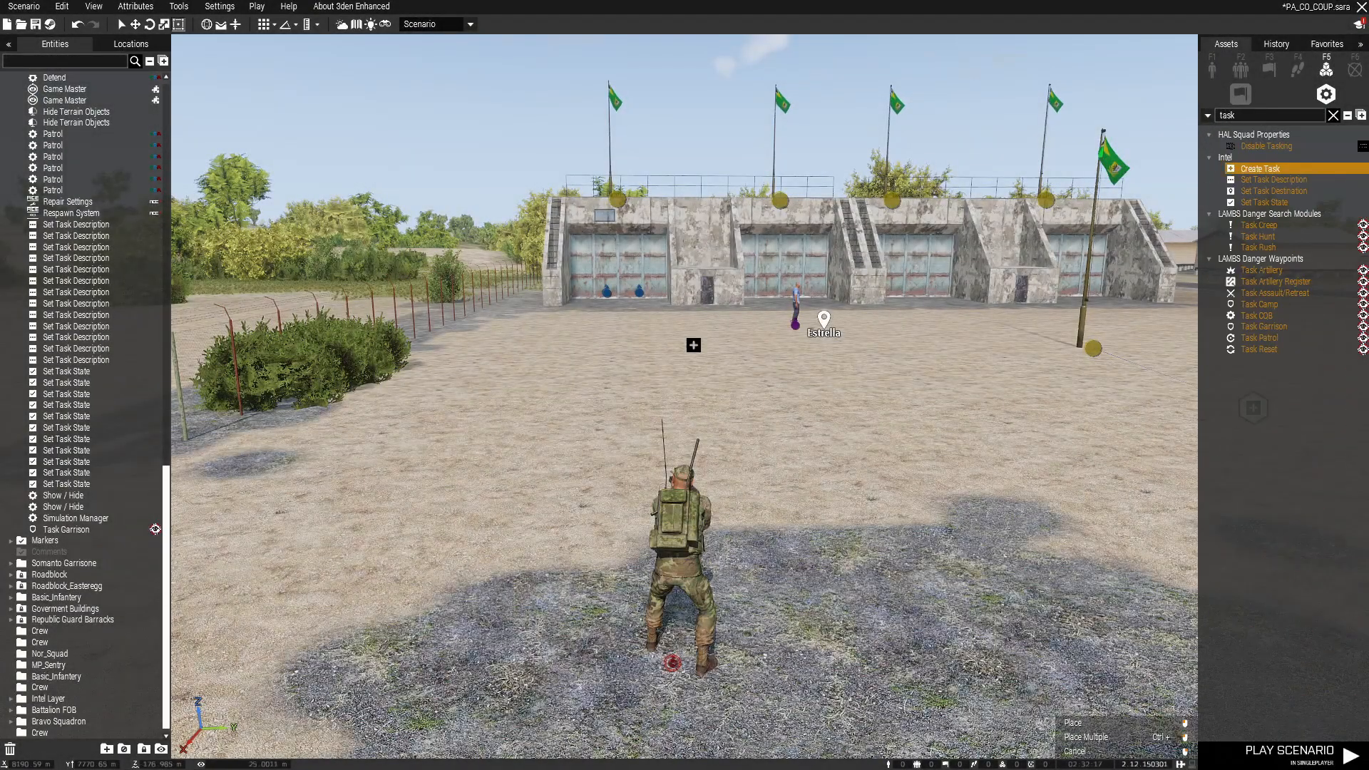
click(646, 386)
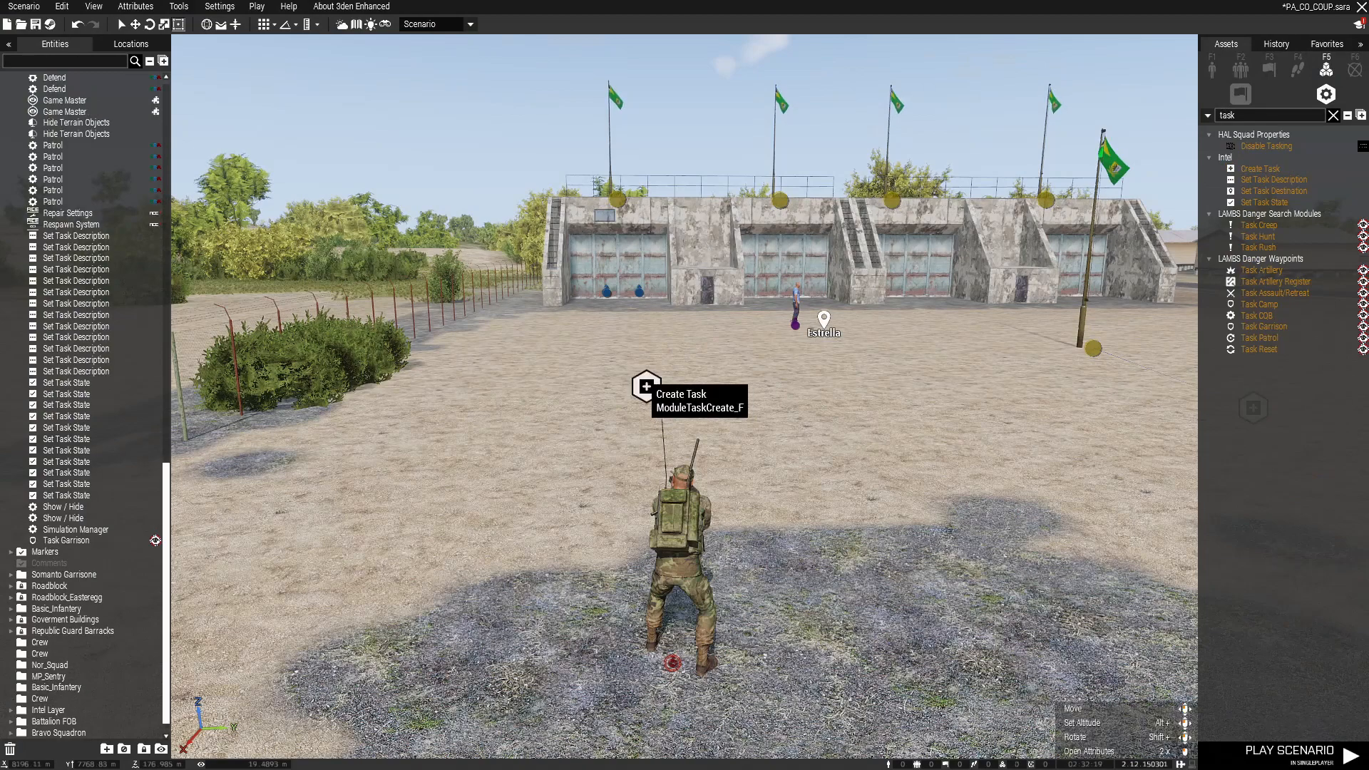
double_click(646, 387)
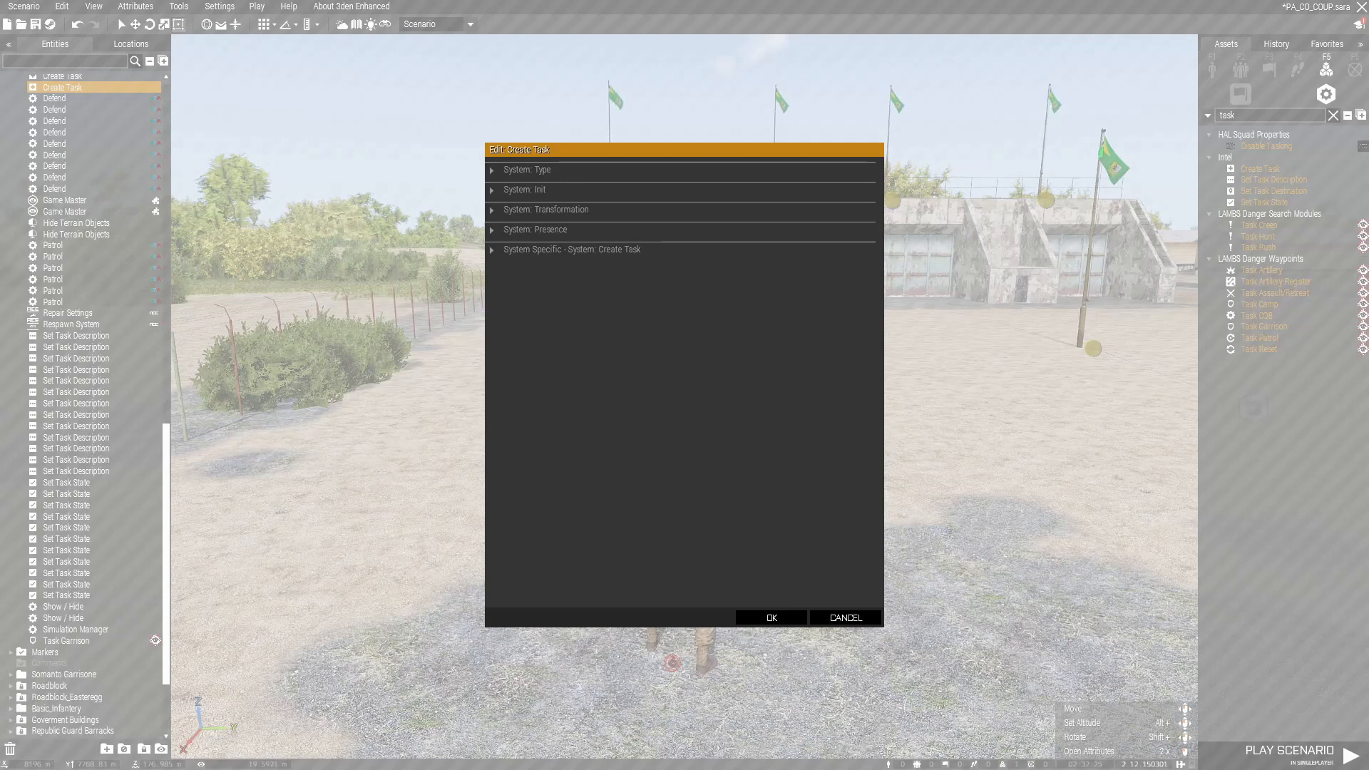
Step: Expand the System: Create Task section and open the Owner dropdown
click(572, 250)
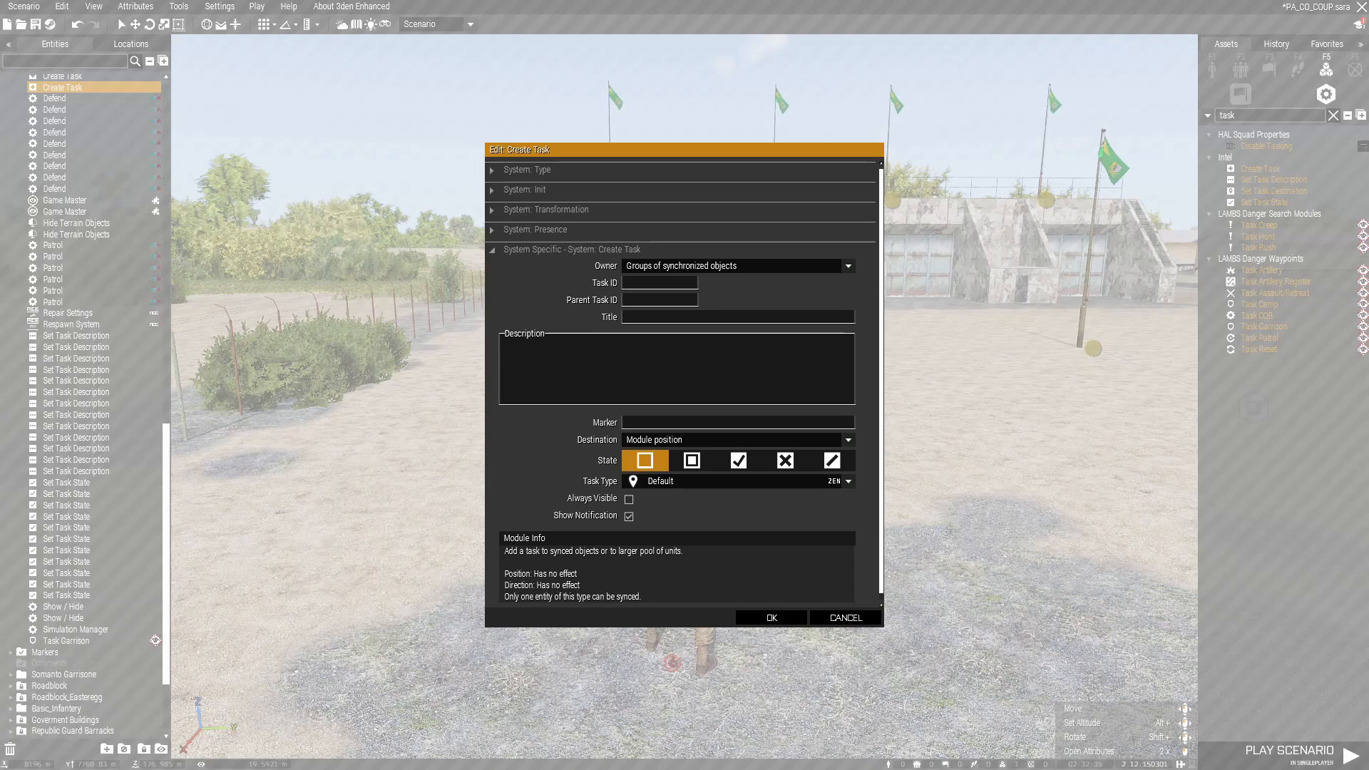
click(848, 265)
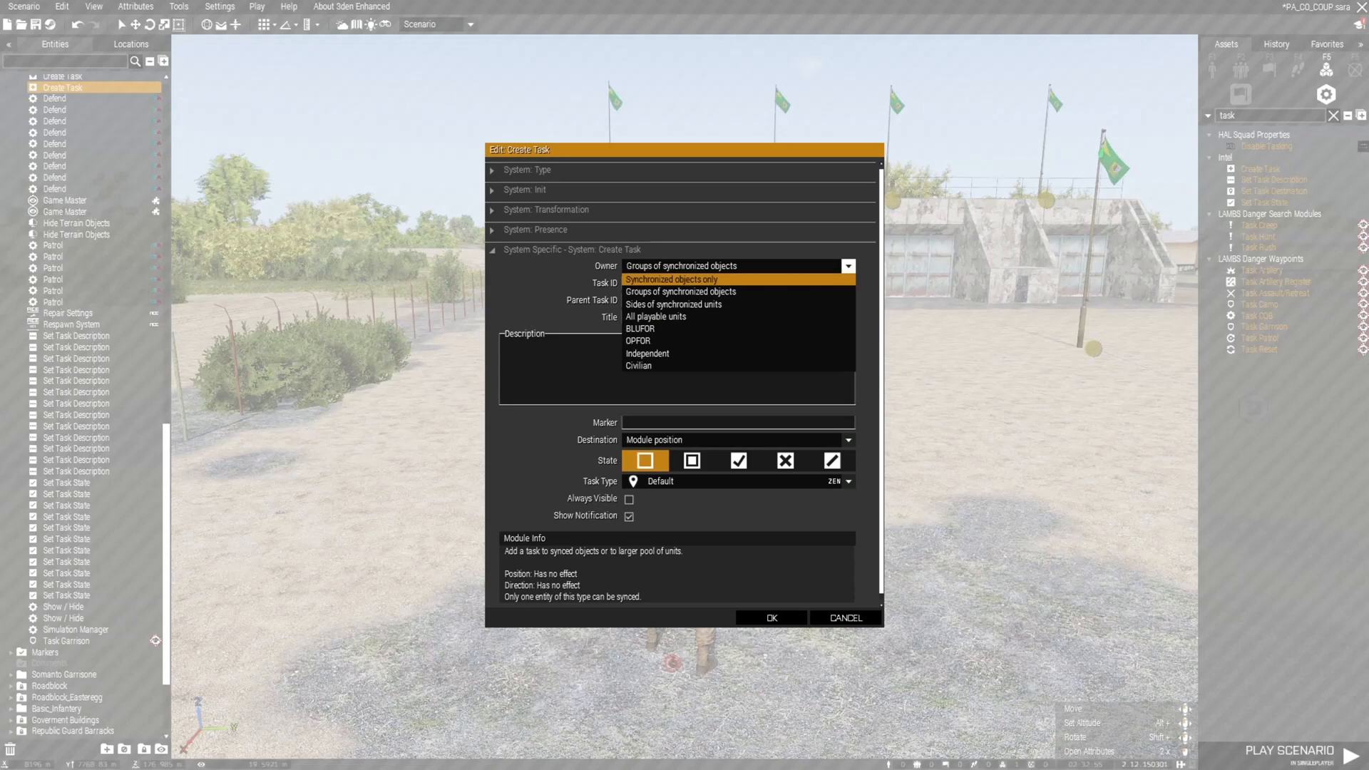
Step: Leave Owner as Groups of synchronized objects and open the Destination dropdown
click(670, 291)
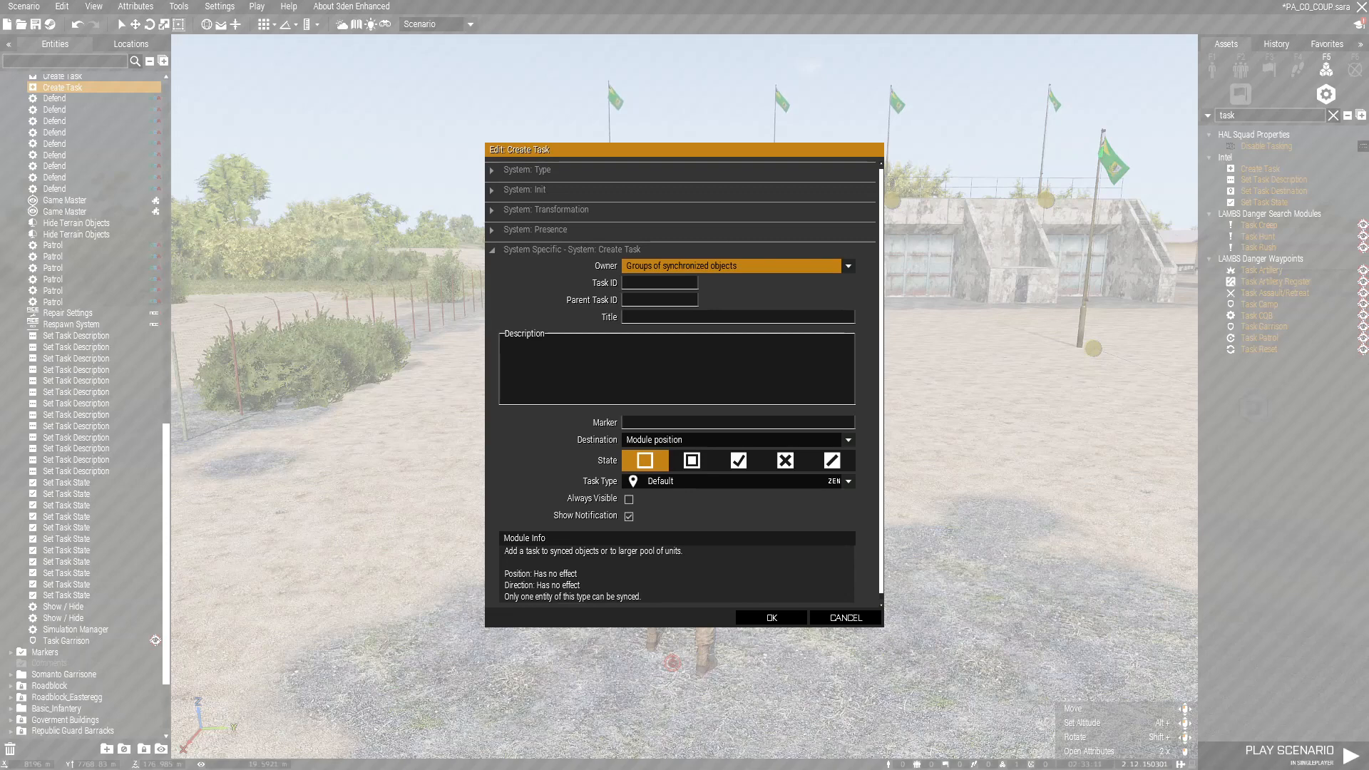
scroll(683, 378, down, 1)
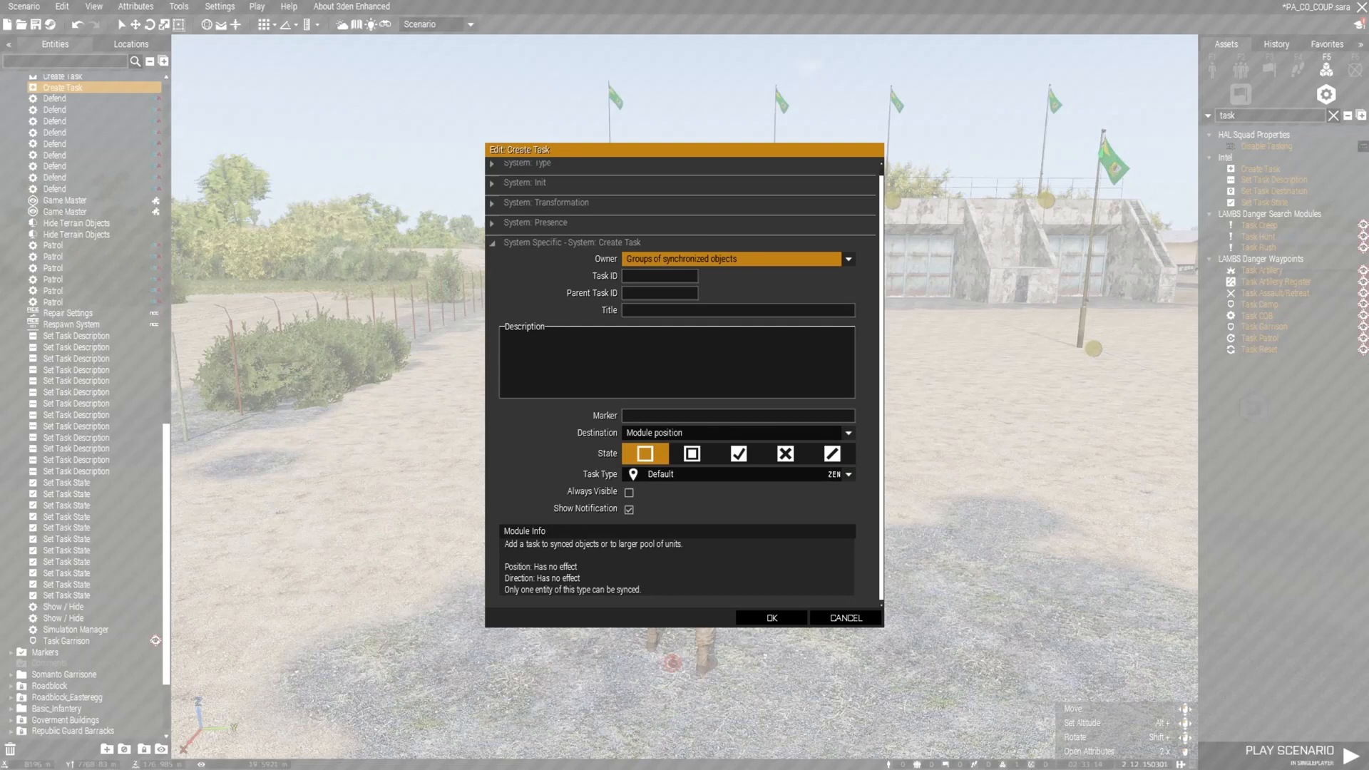
click(738, 433)
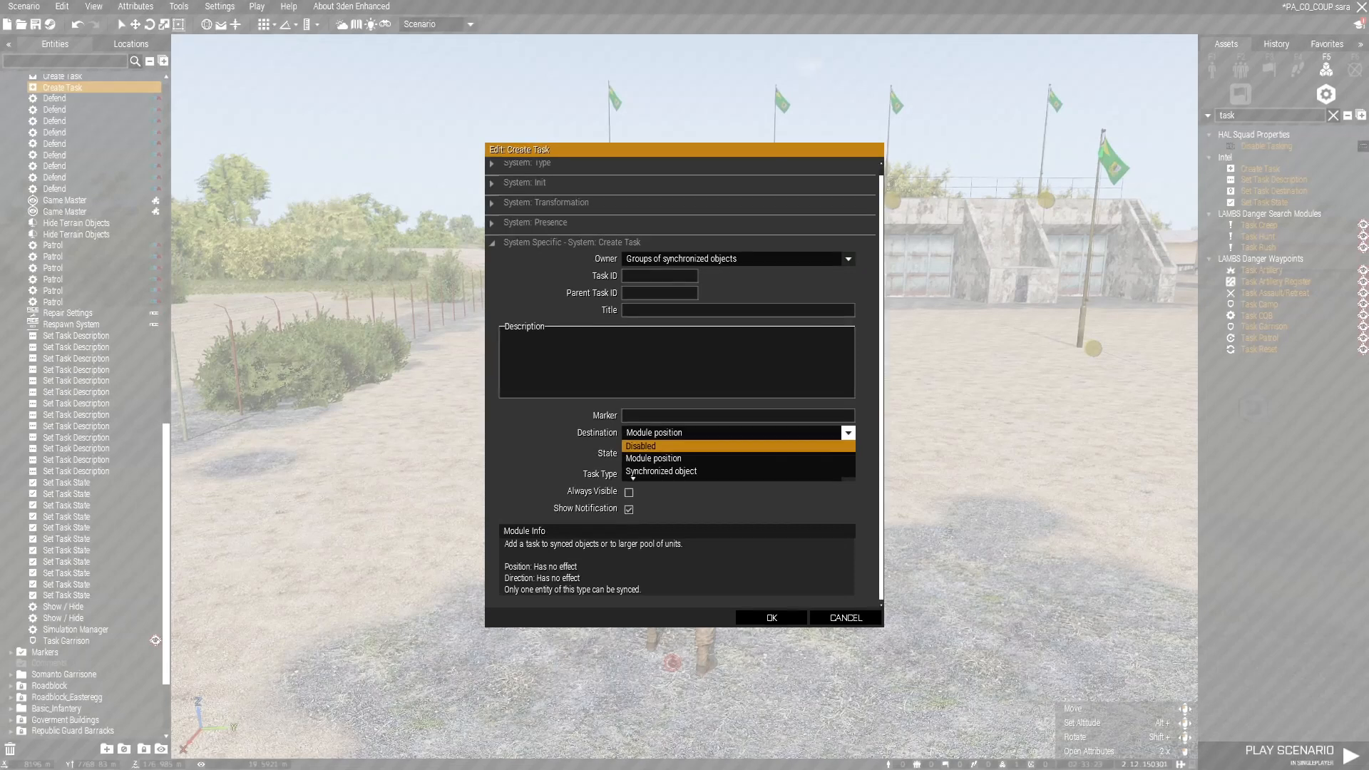
Step: Keep Destination at Module position, set Task Type to Airdrop, and confirm with OK
click(654, 458)
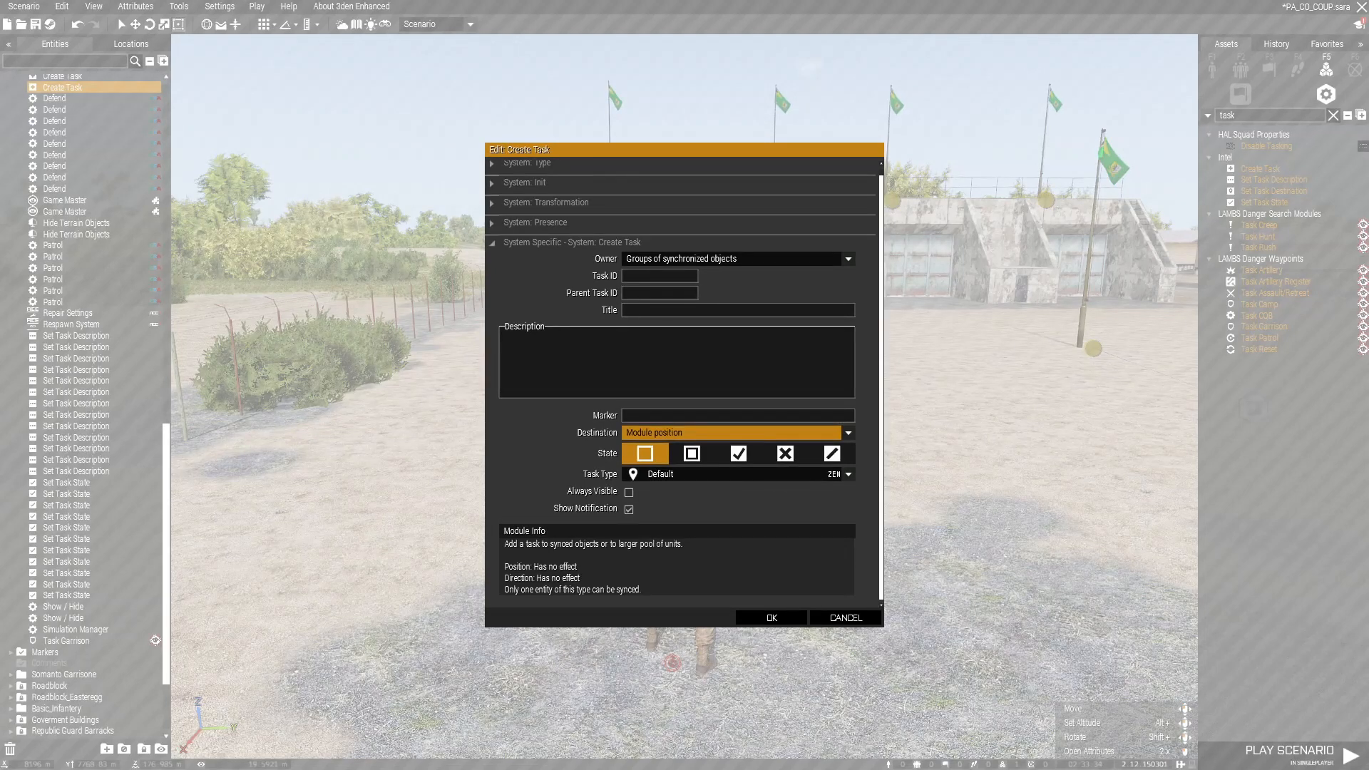
click(799, 476)
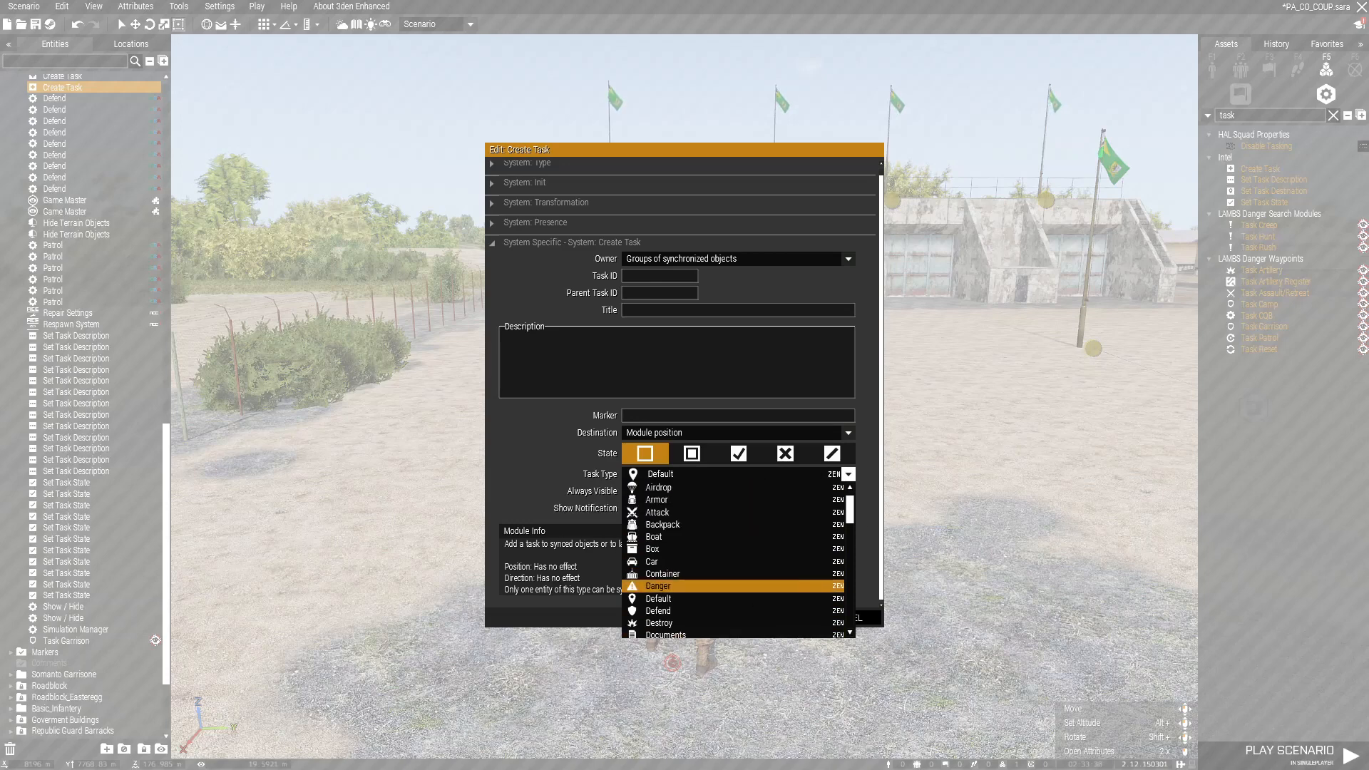
click(683, 476)
click(679, 475)
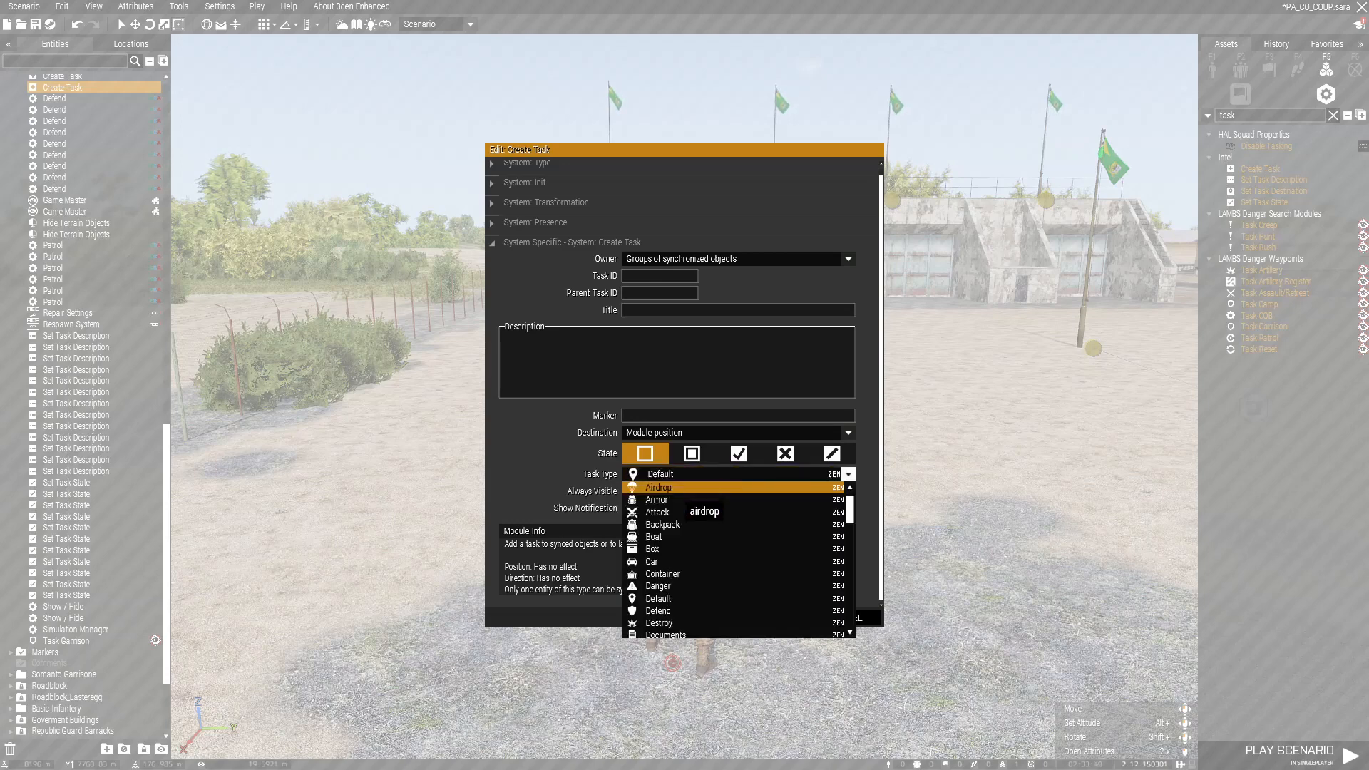
click(677, 490)
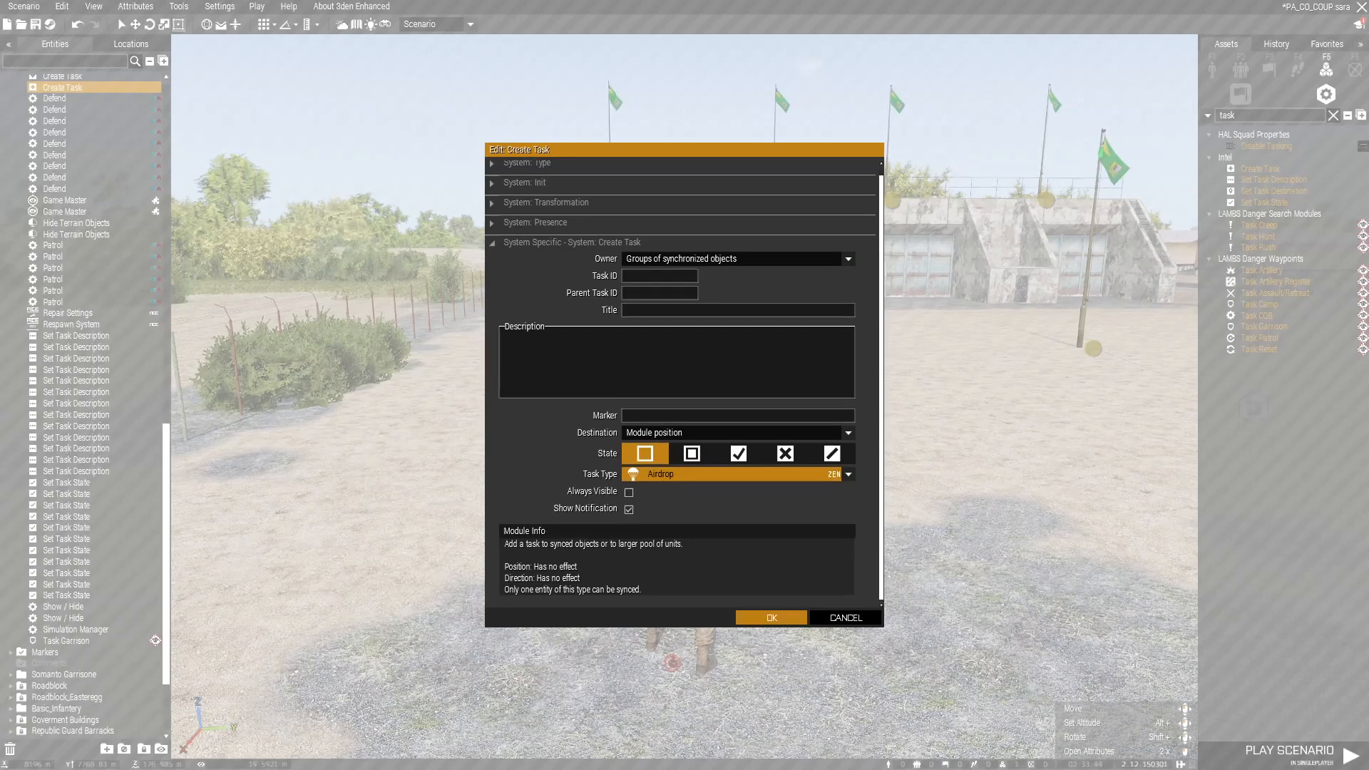
click(772, 618)
Step: Place Set Task Description, Destination and State modules beside Create Task, then open the description's attributes
key(w)
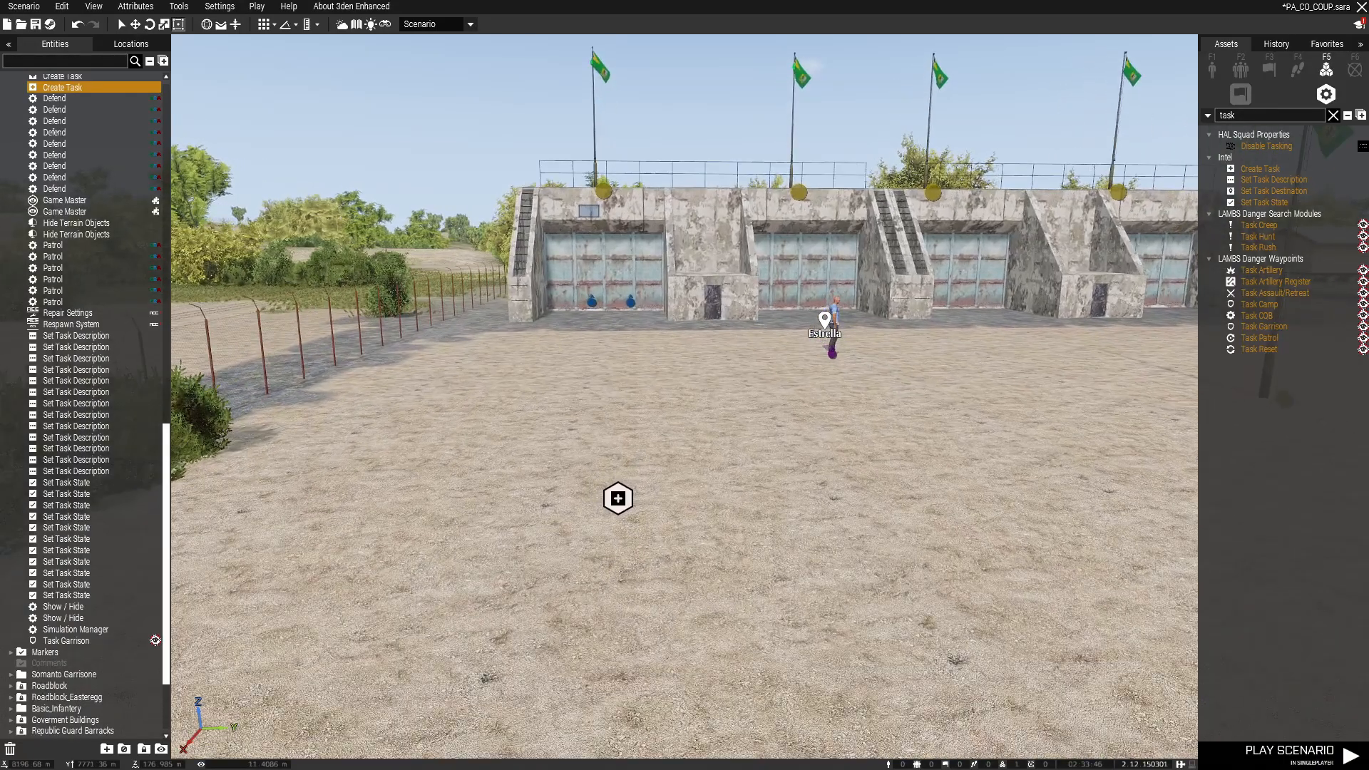
right_drag(777, 471, 729, 479)
click(1259, 169)
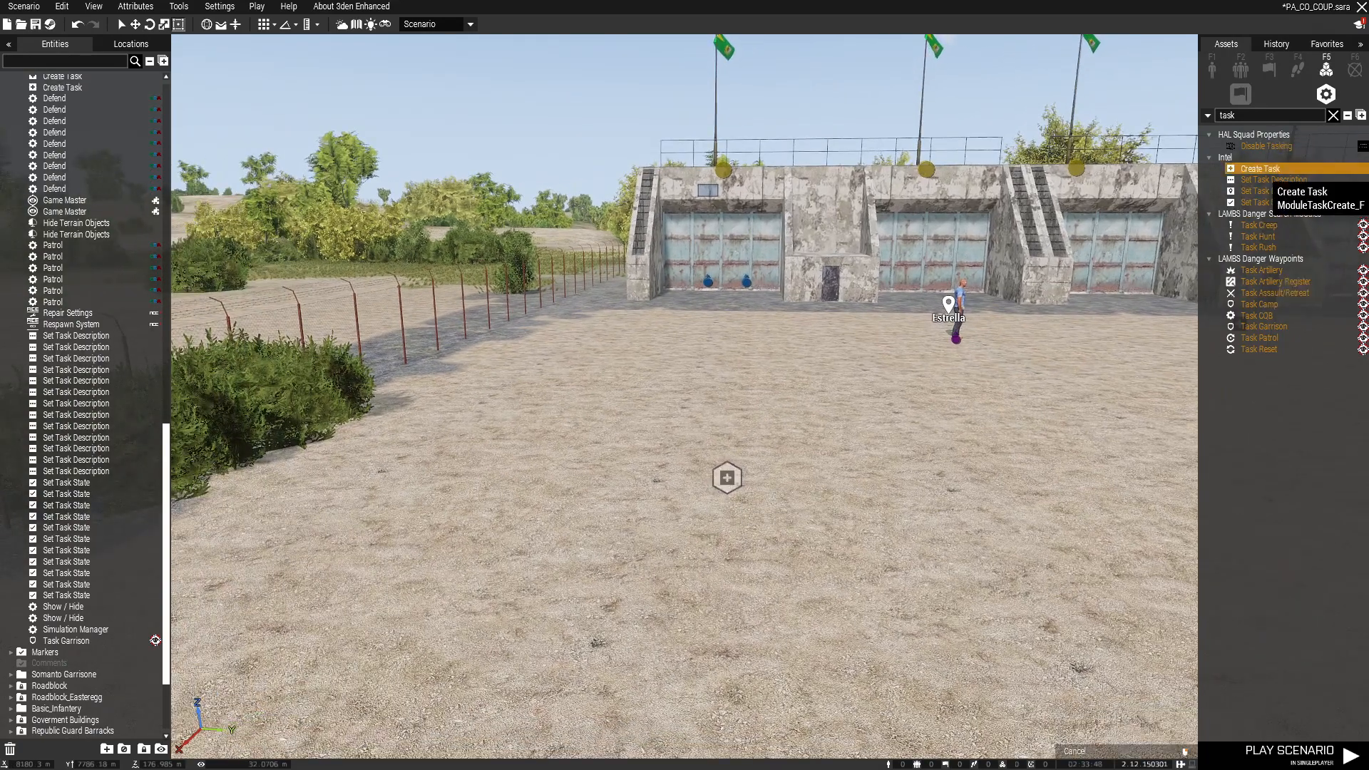
click(1274, 180)
click(767, 446)
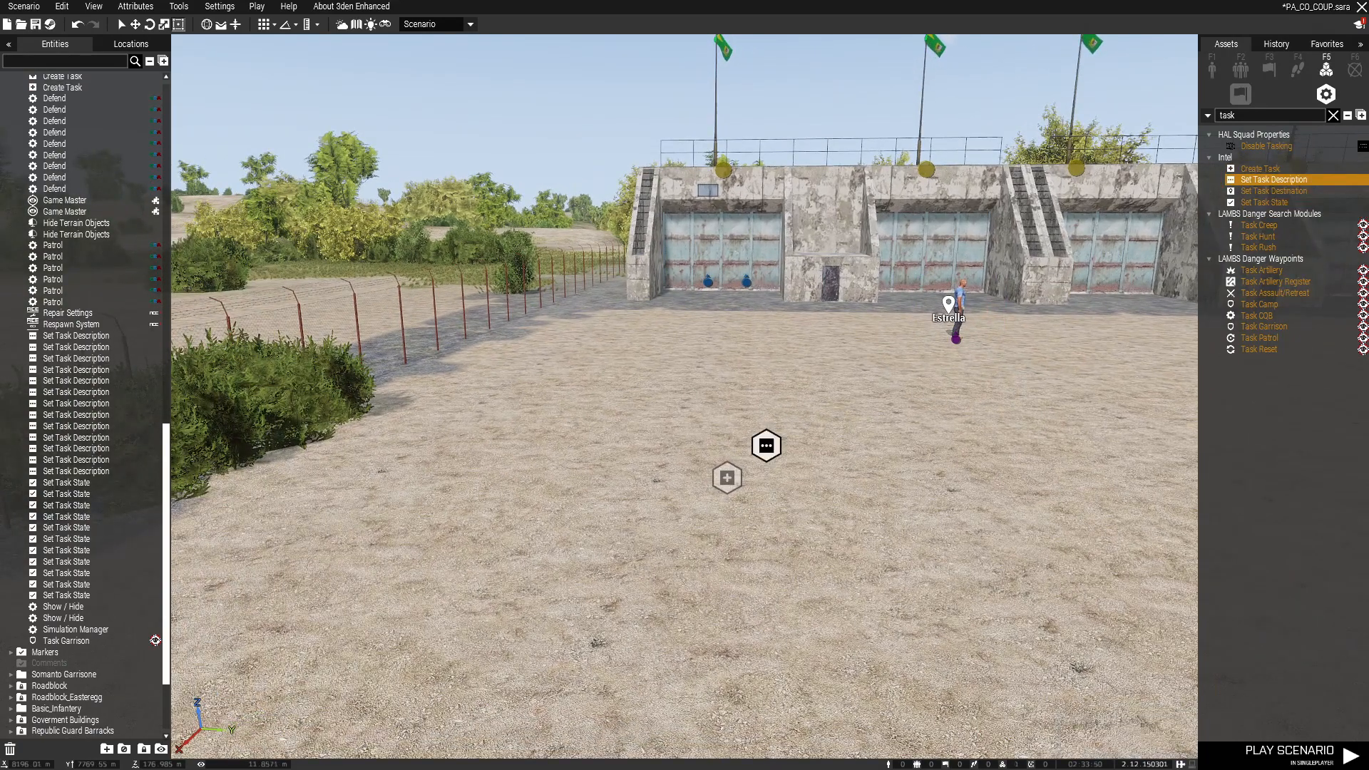
click(1273, 191)
click(809, 488)
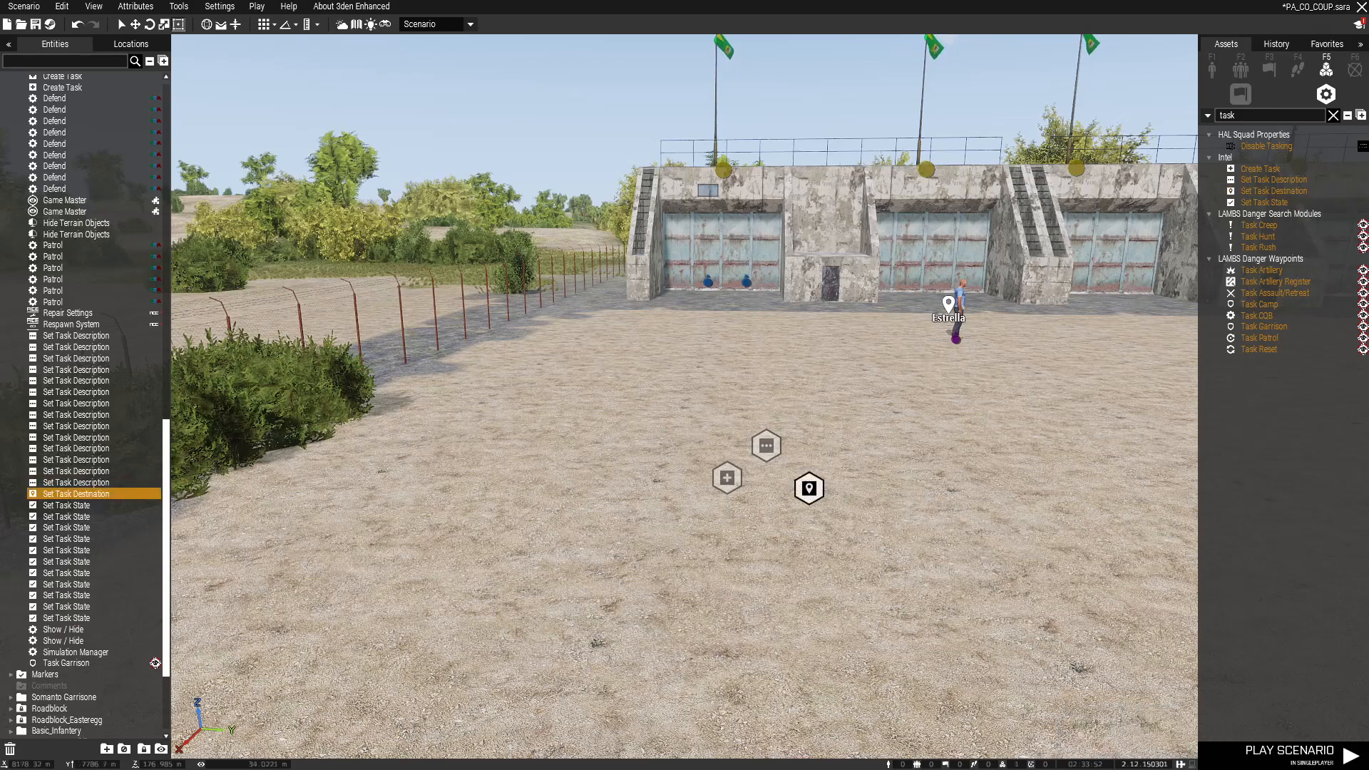
click(1263, 202)
click(779, 544)
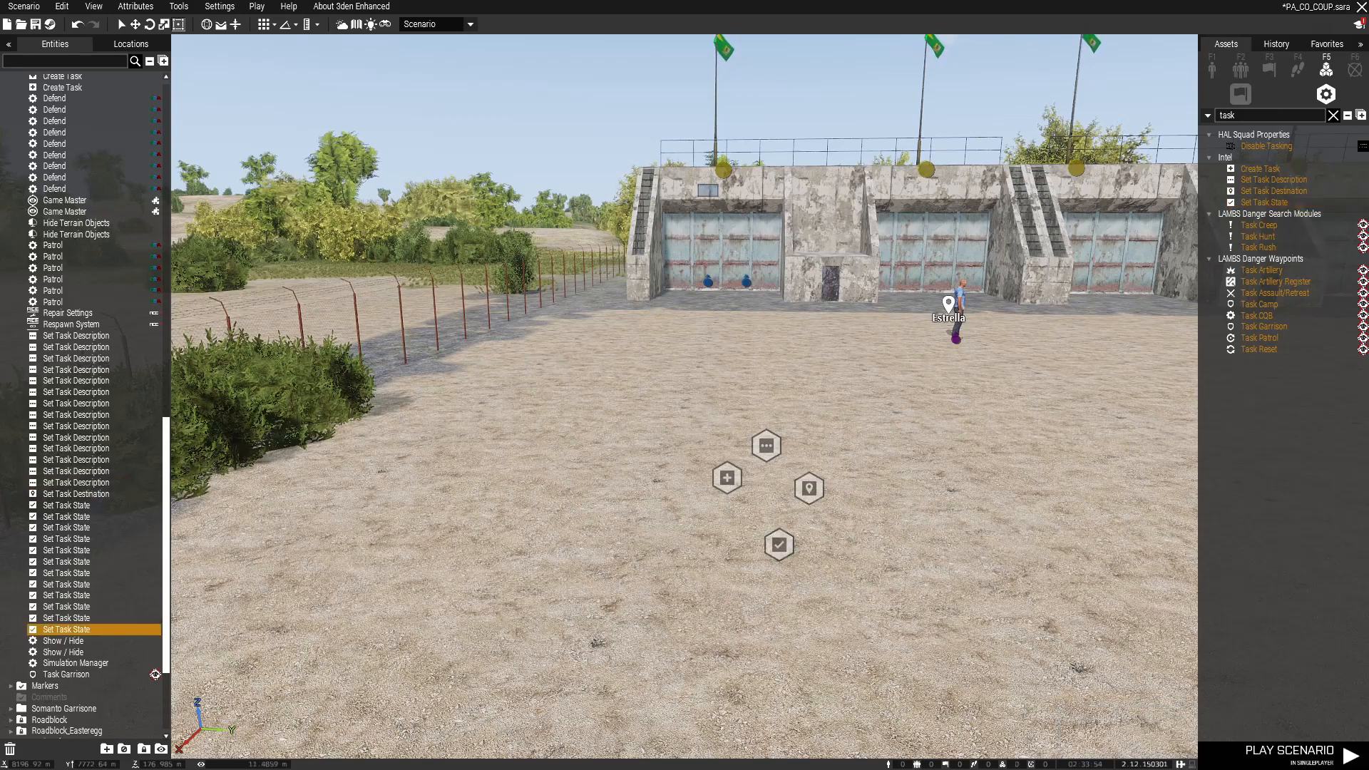
double_click(766, 446)
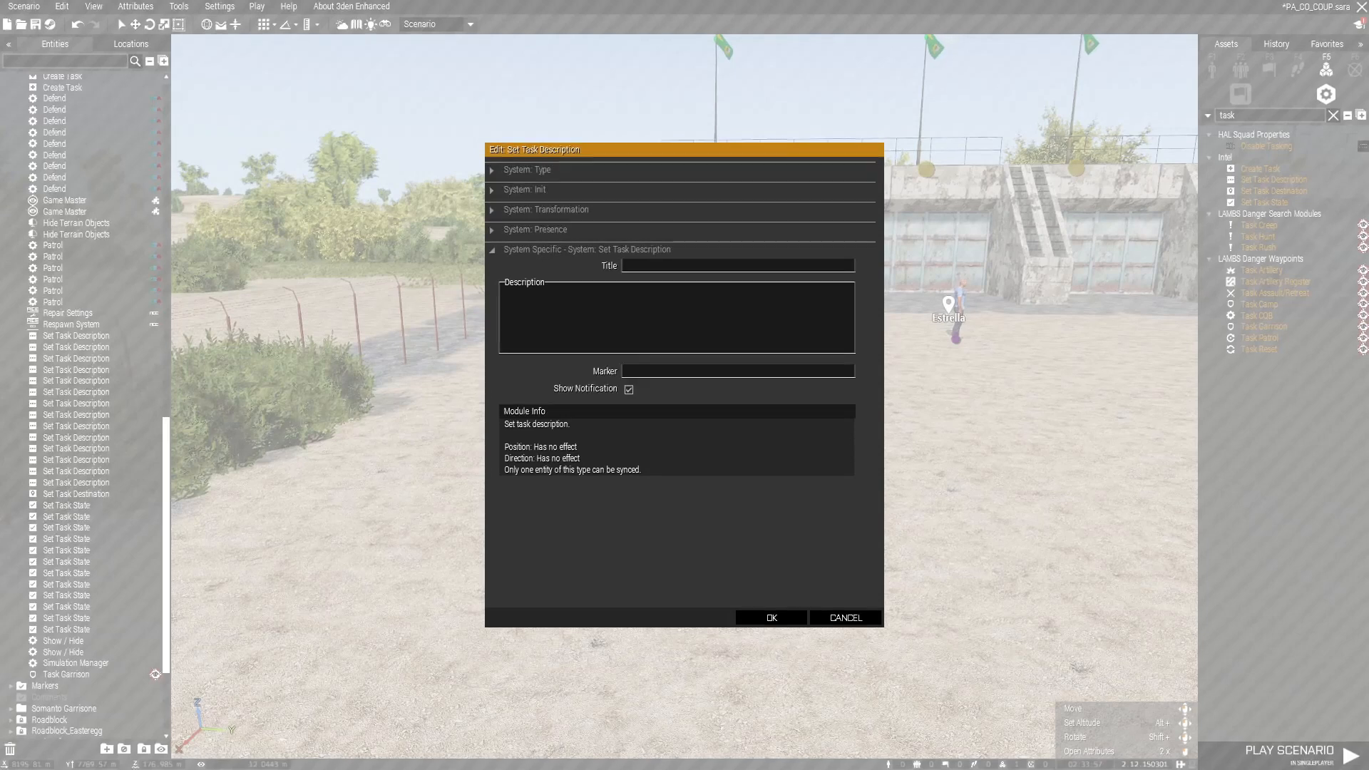
Step: Confirm Set Task Description, Destination at Module position, and State as Created, then select all three
click(771, 617)
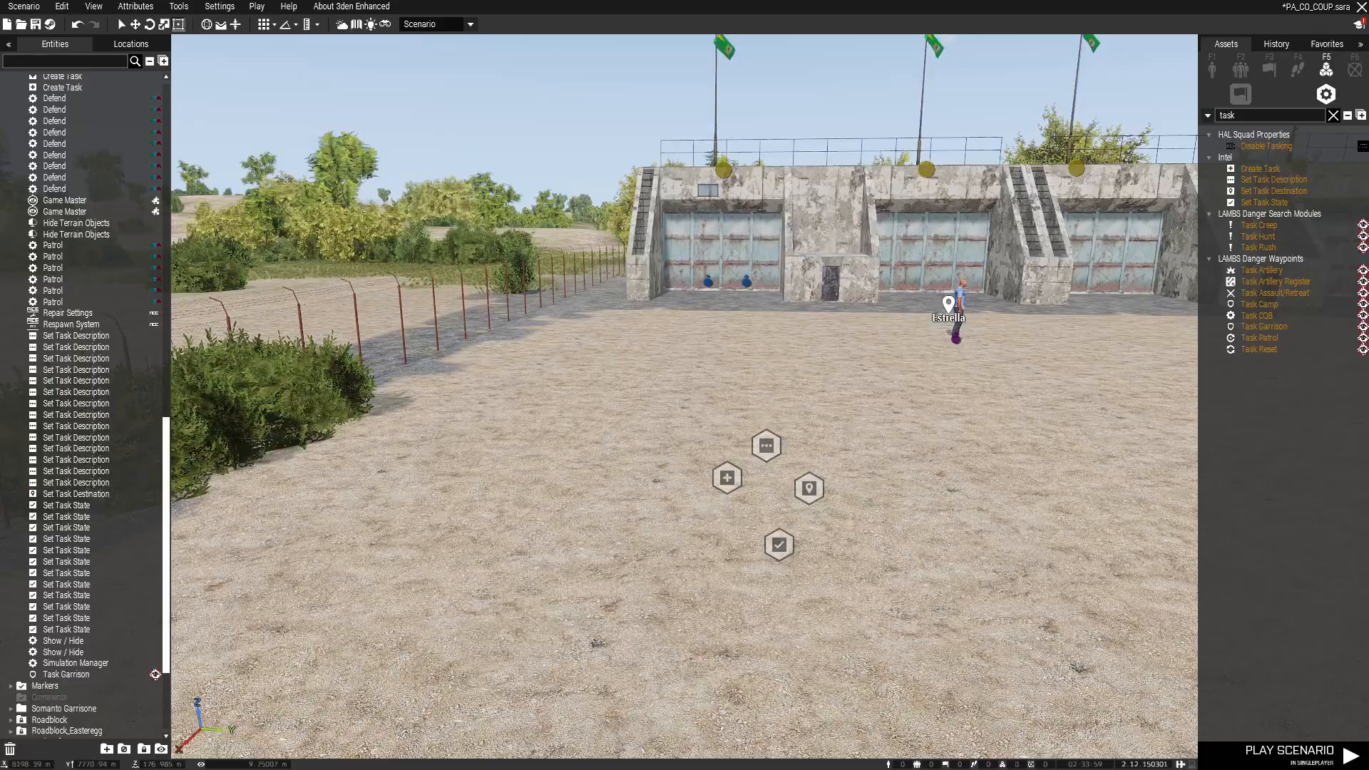
double_click(808, 489)
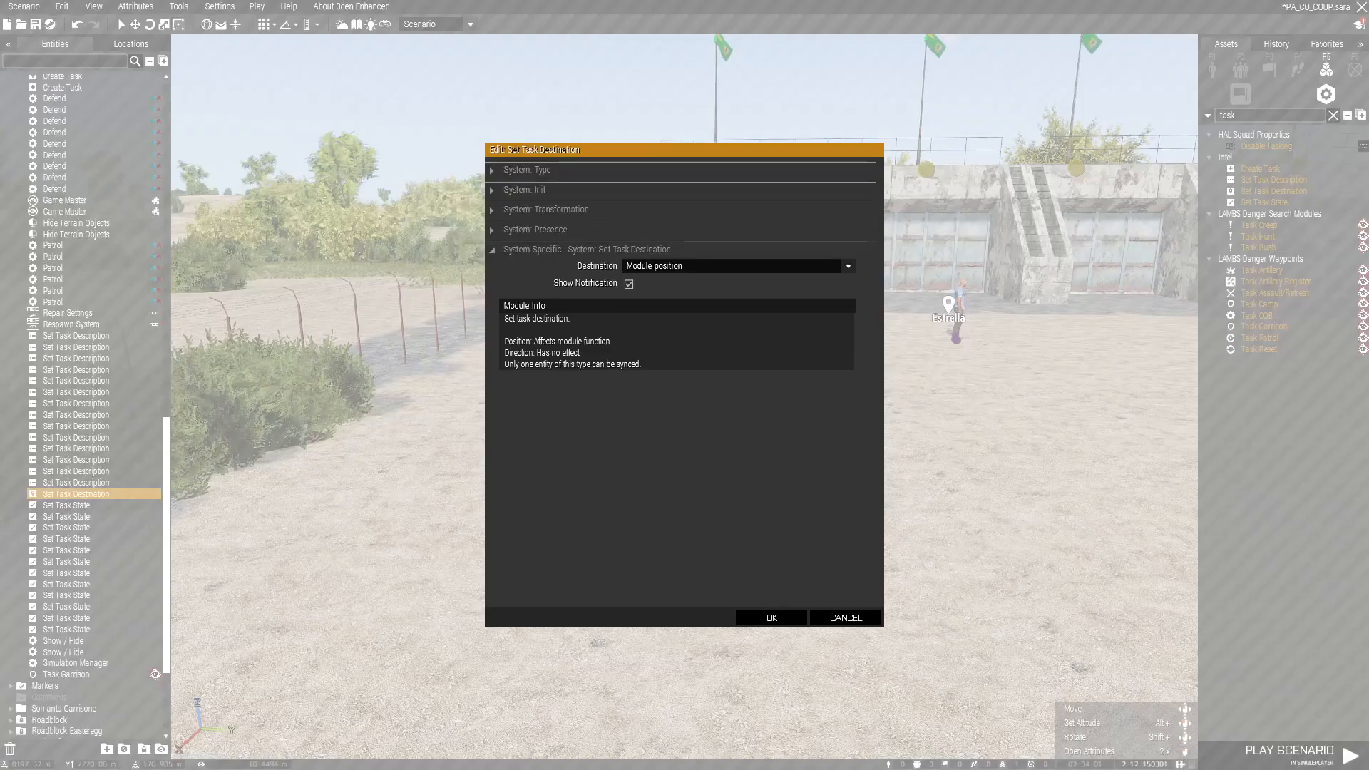
click(732, 265)
click(731, 268)
click(772, 617)
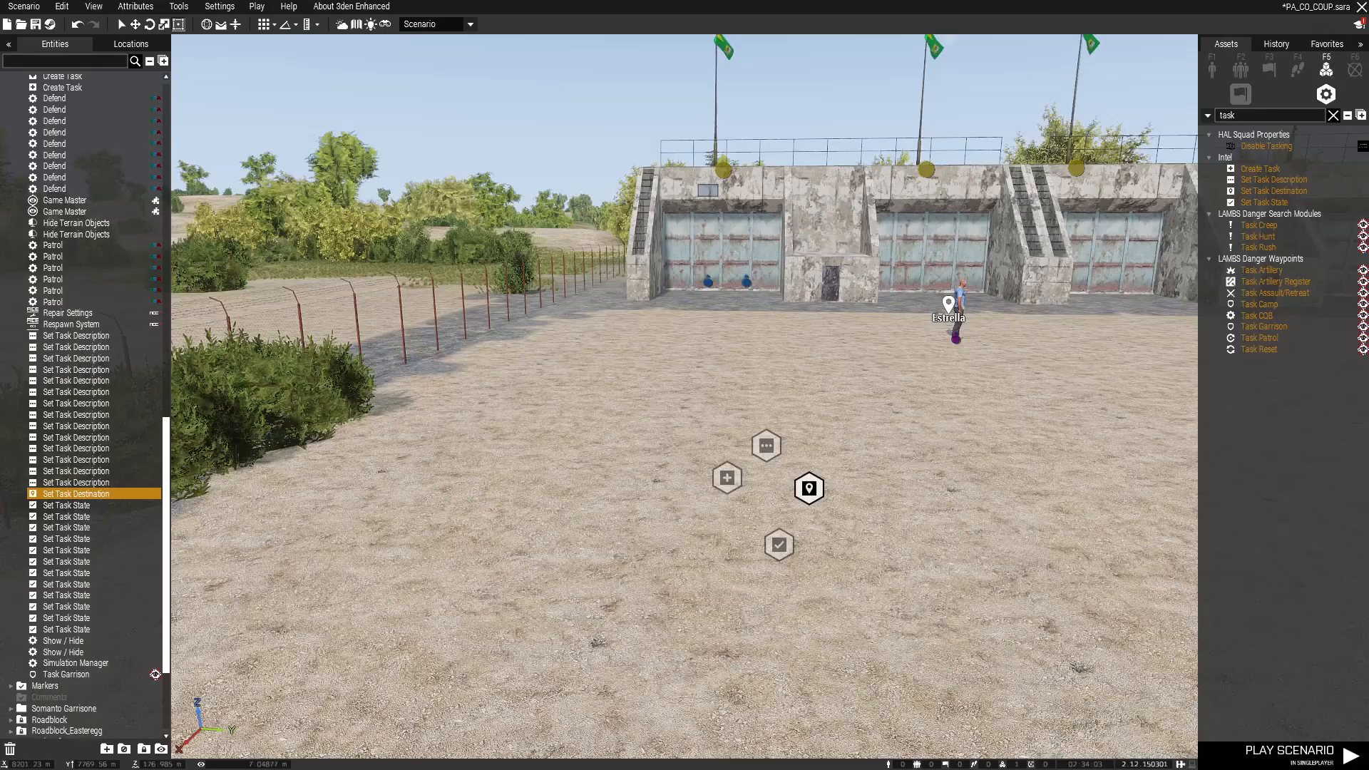
double_click(780, 544)
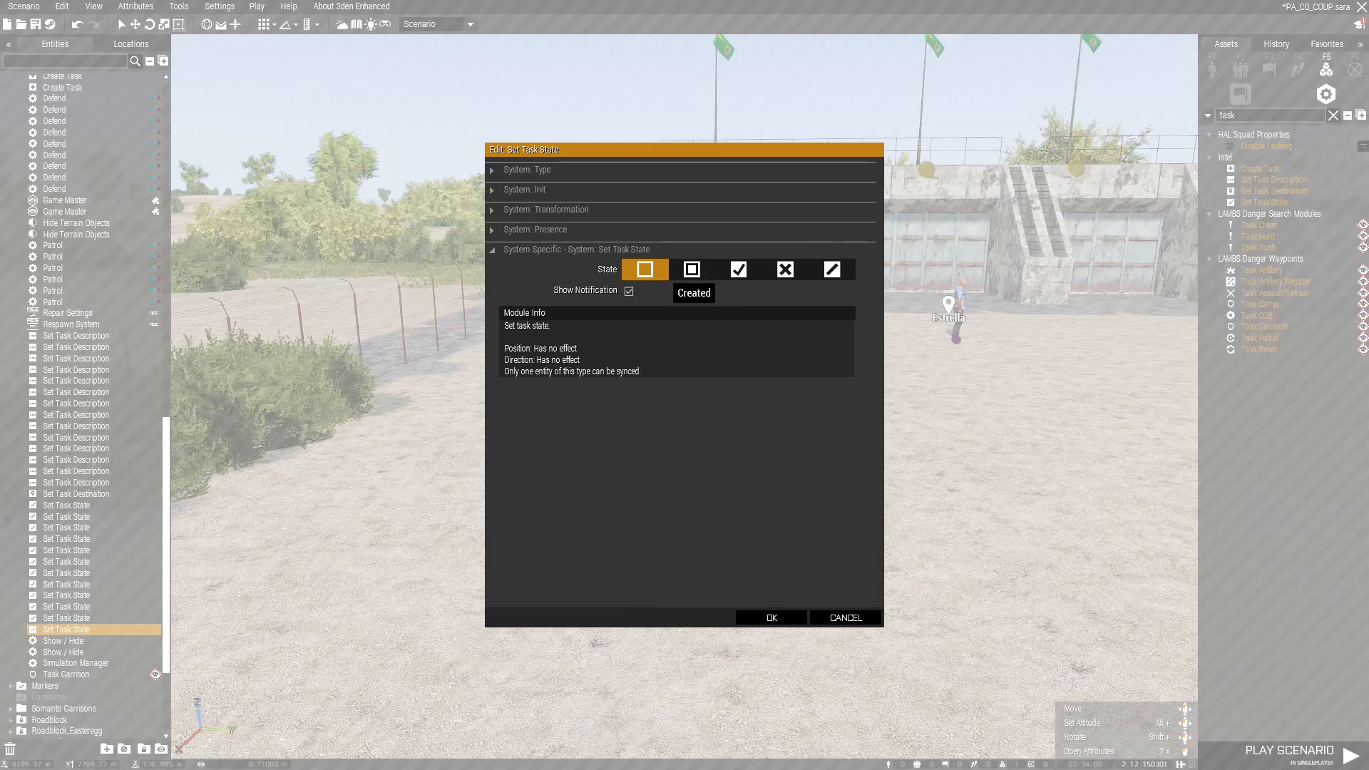
click(771, 617)
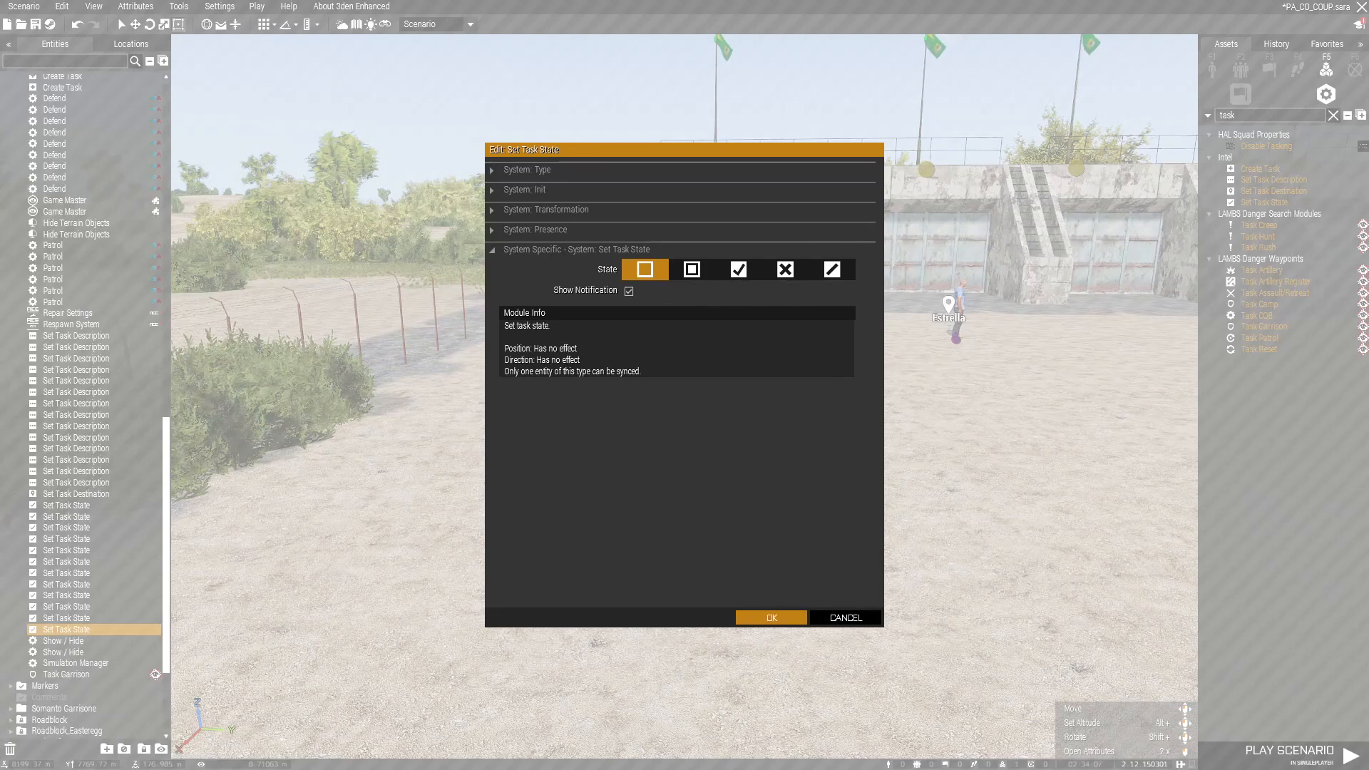
drag(804, 471, 883, 608)
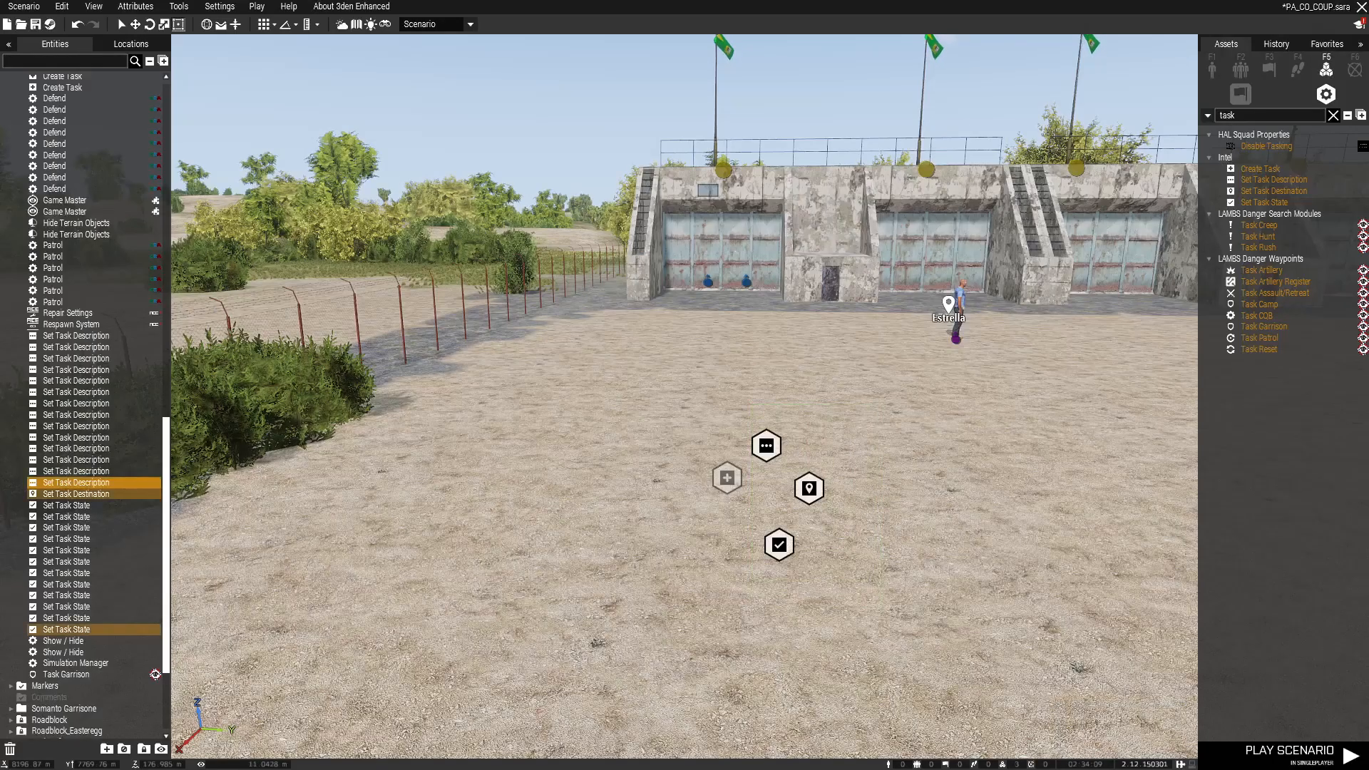
Step: Sync the three selected task modules to the Create Task module
right_click(772, 450)
mouse_move(806, 442)
click(953, 442)
click(728, 478)
Step: Place a trigger near the task modules and sync the three modules to it
key(F3)
click(1333, 115)
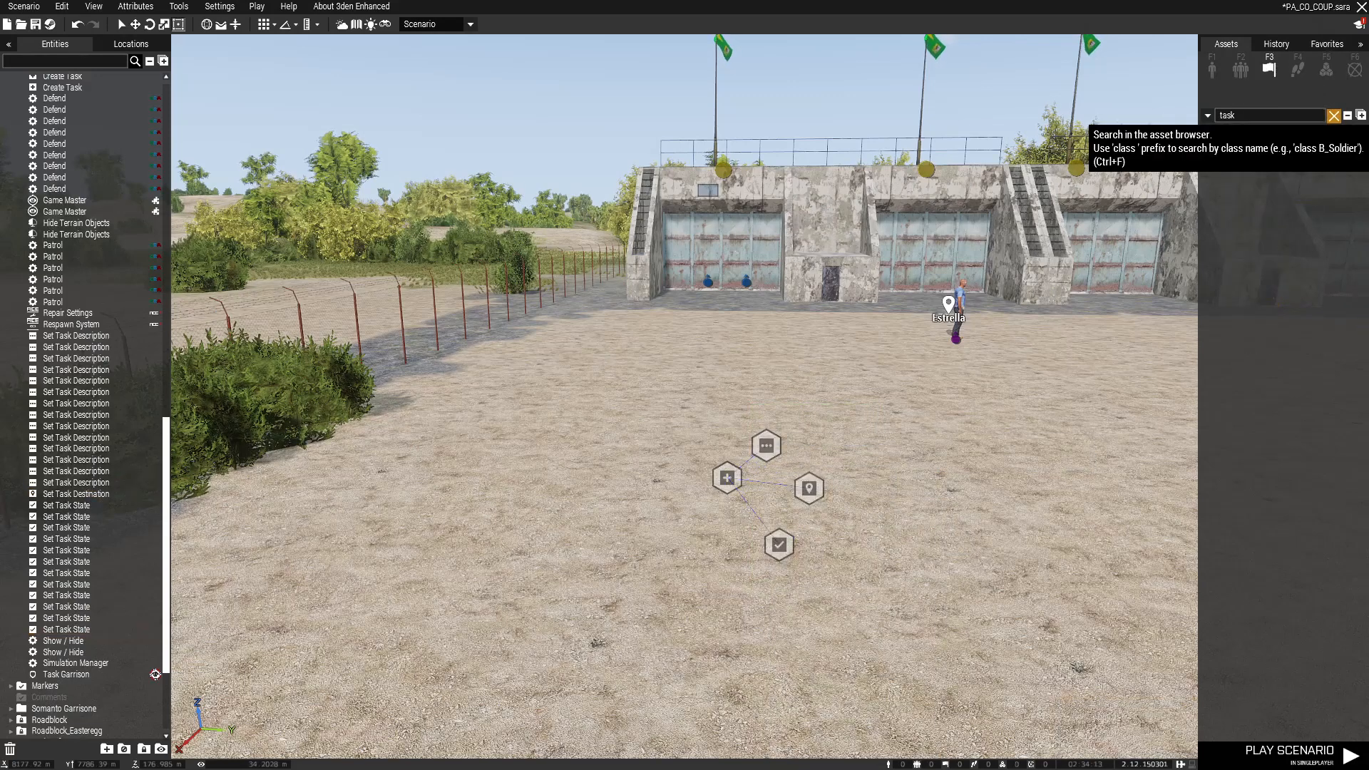
click(1241, 134)
click(906, 486)
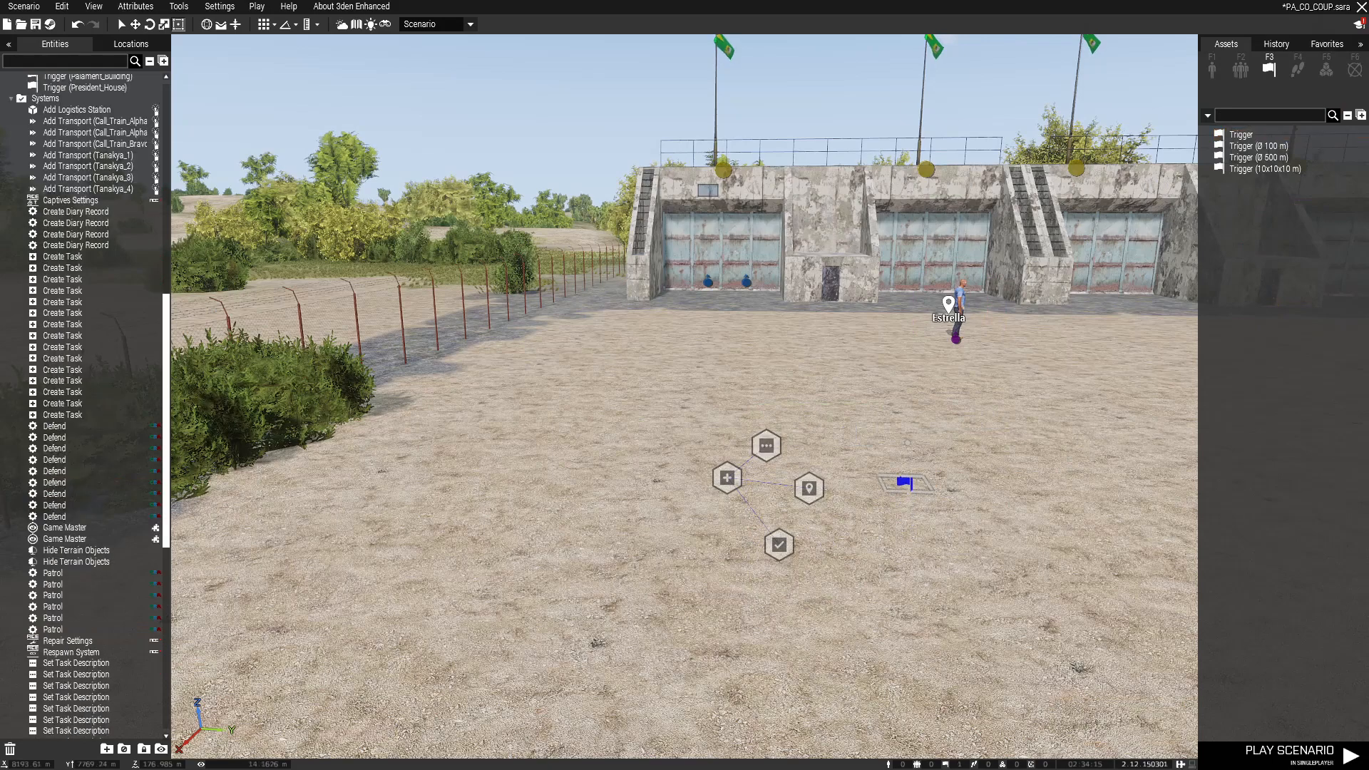
drag(840, 408, 748, 568)
right_click(806, 488)
mouse_move(841, 442)
click(998, 441)
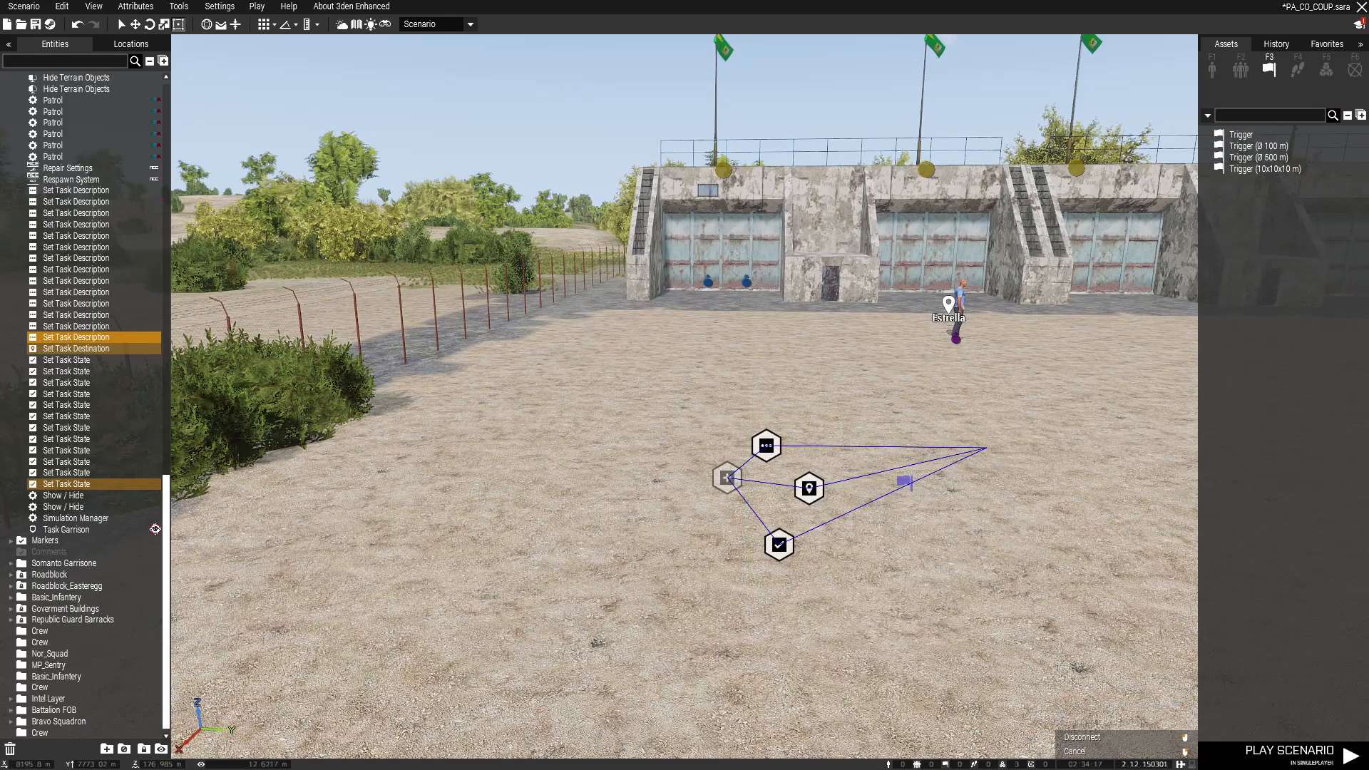
click(904, 483)
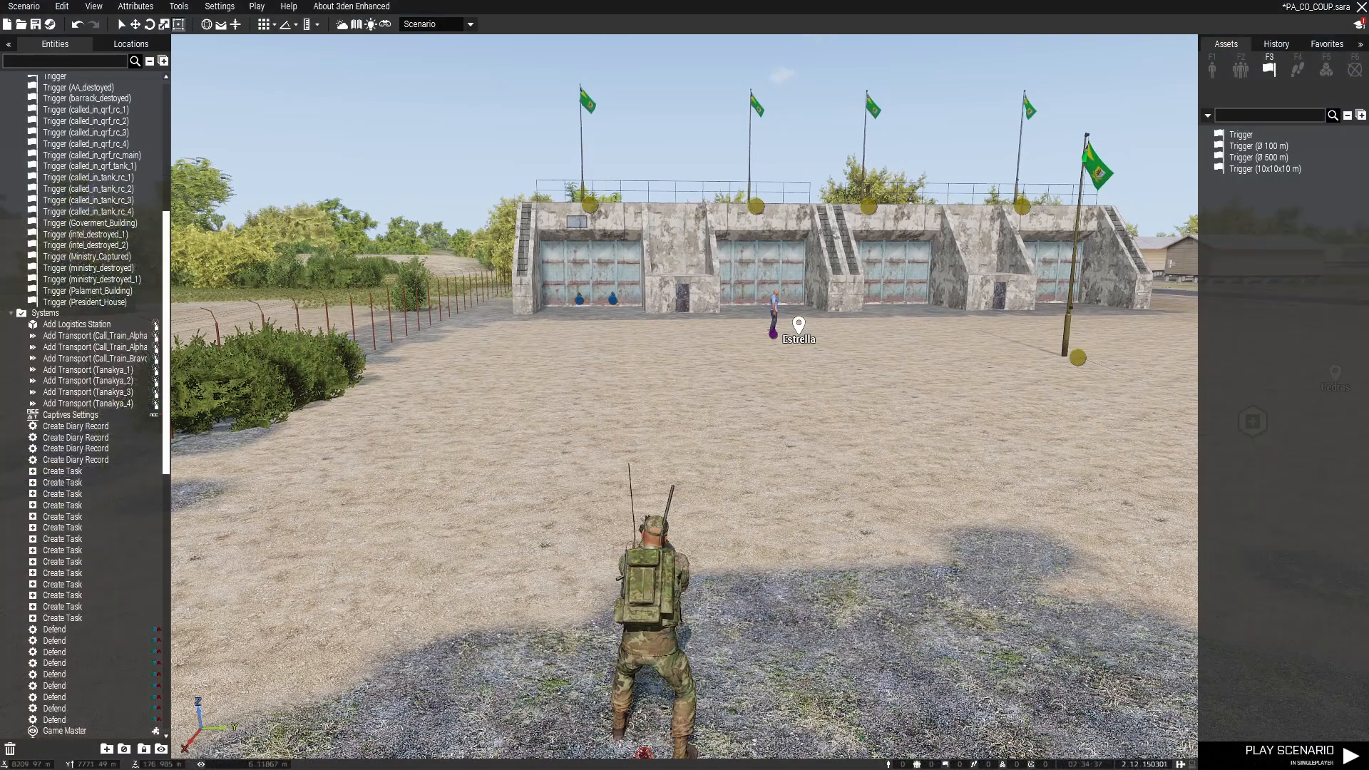
Step: Search 'task' in the module assets and drag a new Create Task module into the yard
click(1327, 69)
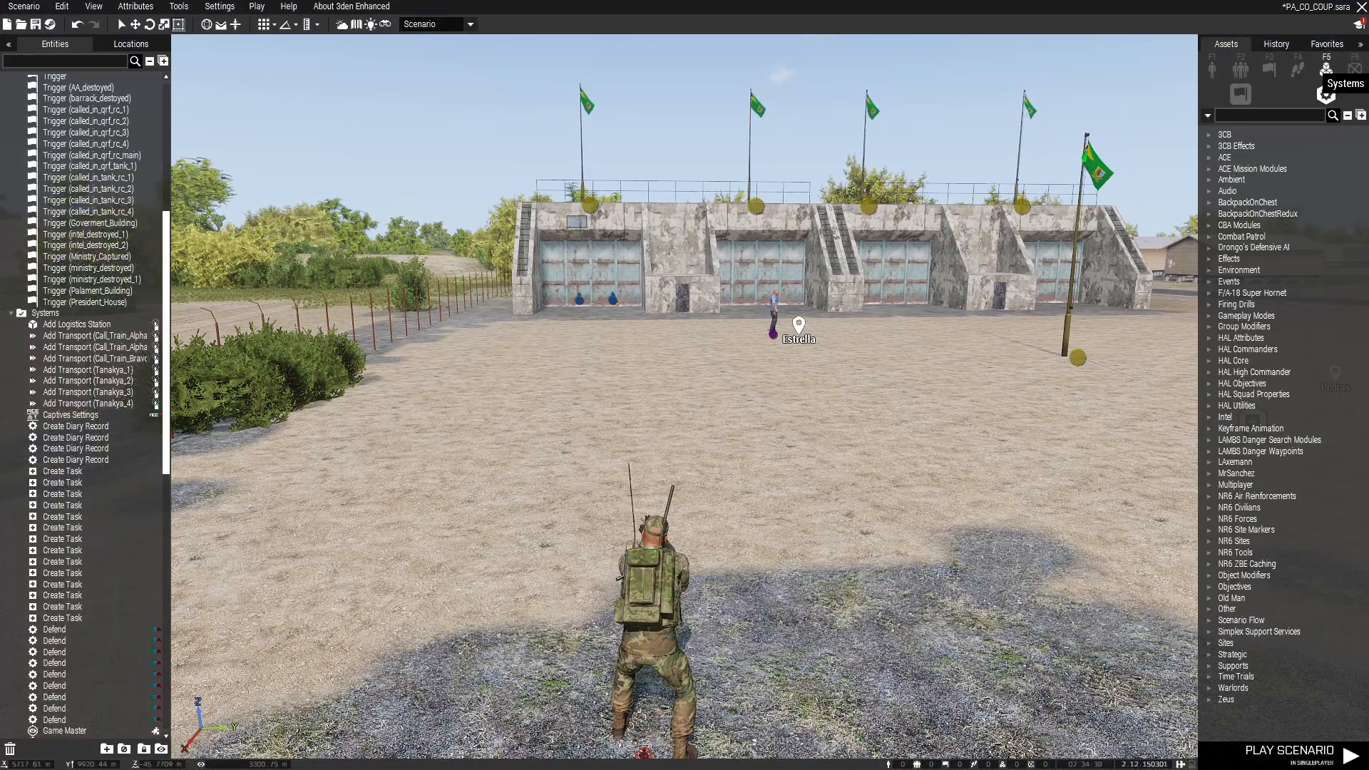
text(task)
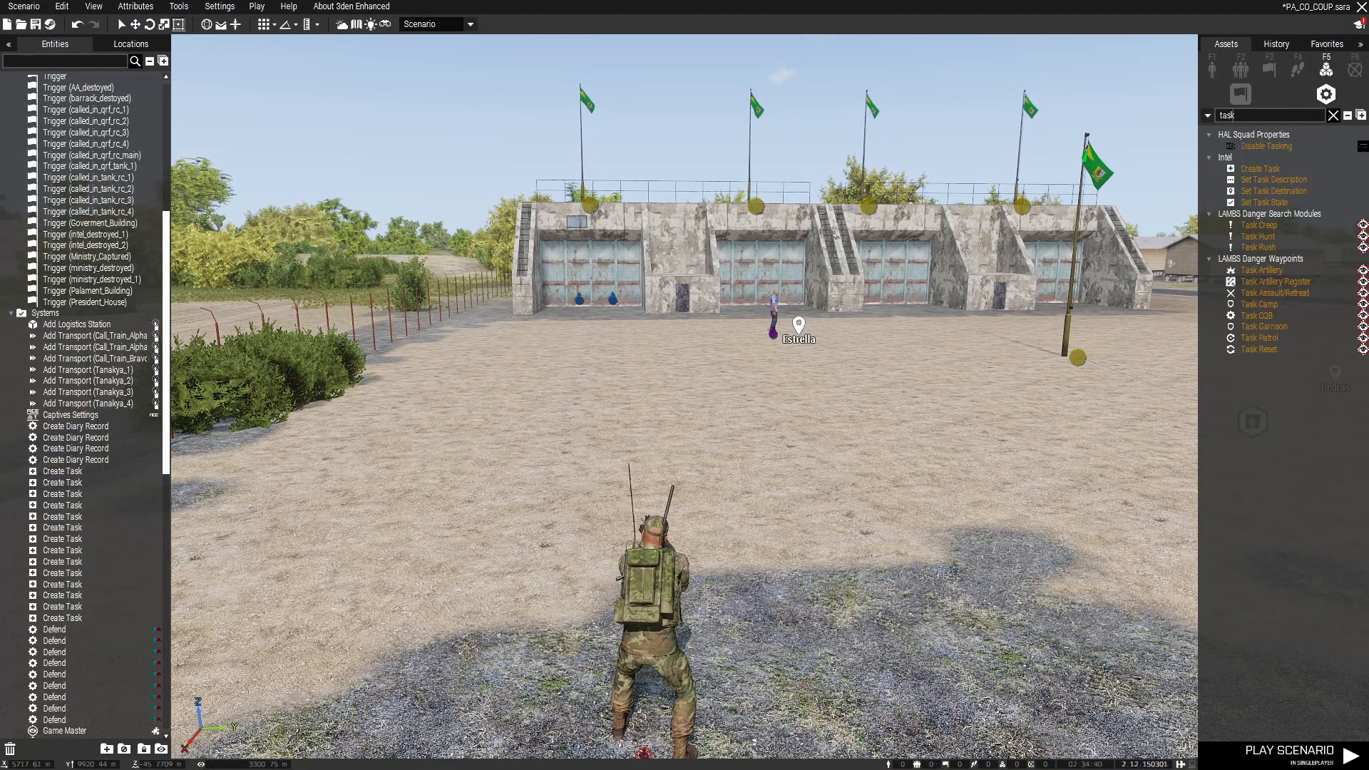
drag(1260, 169, 622, 417)
key(w)
right_drag(623, 417, 619, 457)
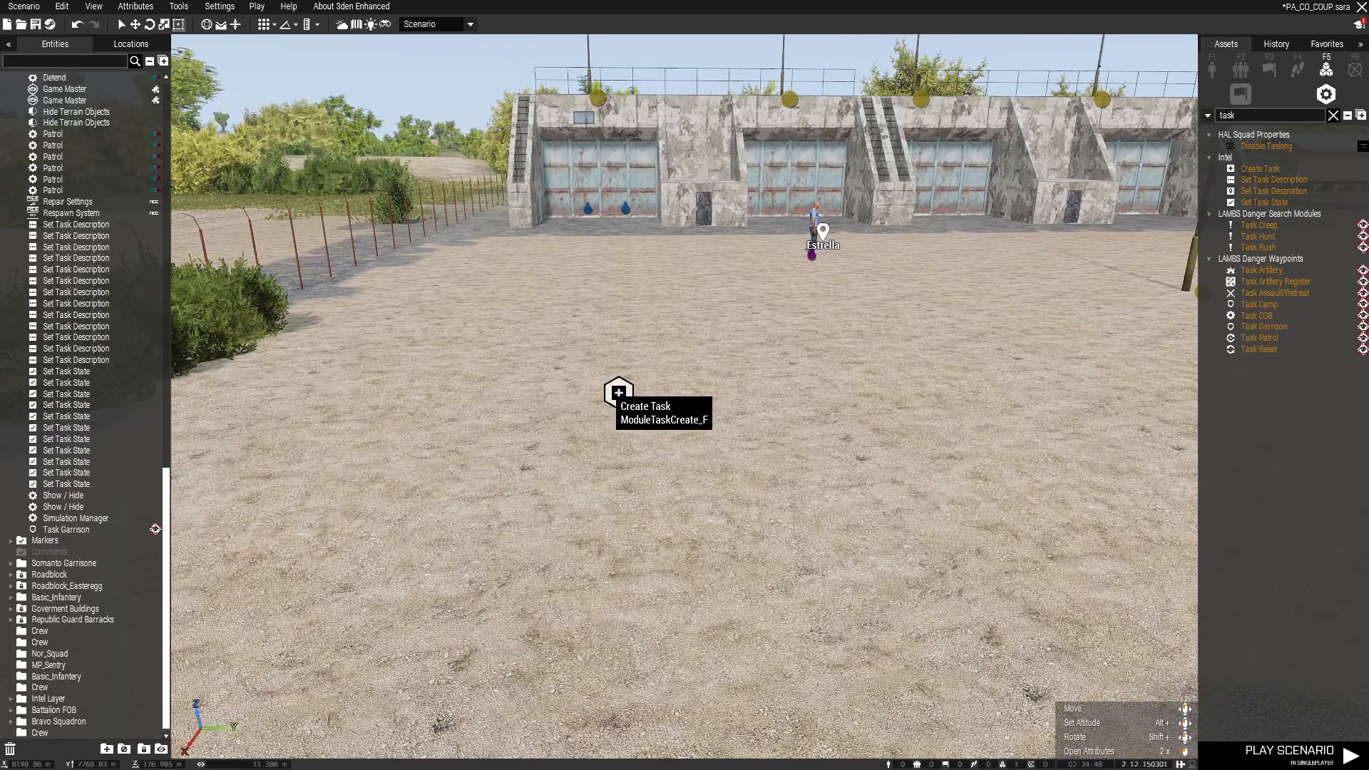
Step: Set owner OPFOR, ID parentTask_1, title 'Capture the bunkers' and description 'We want this!'
double_click(618, 394)
click(684, 266)
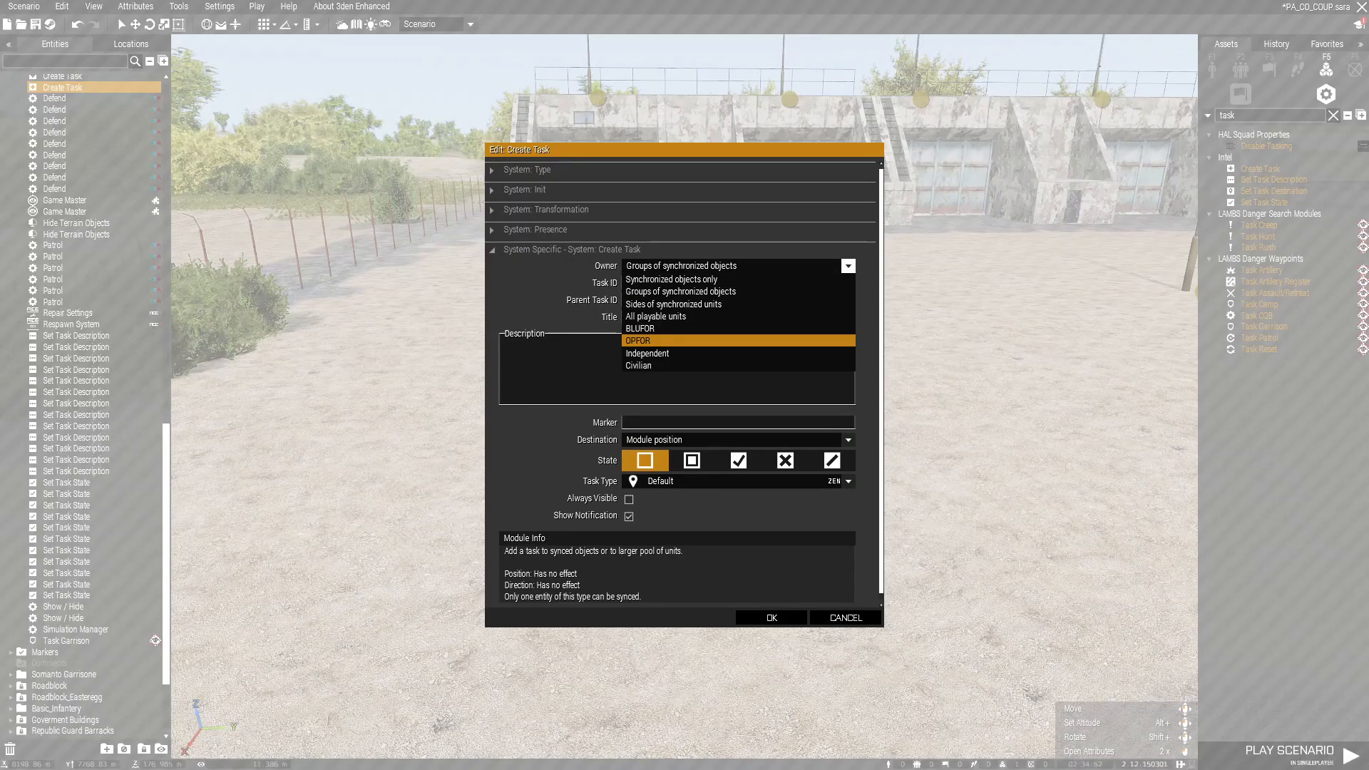
click(684, 341)
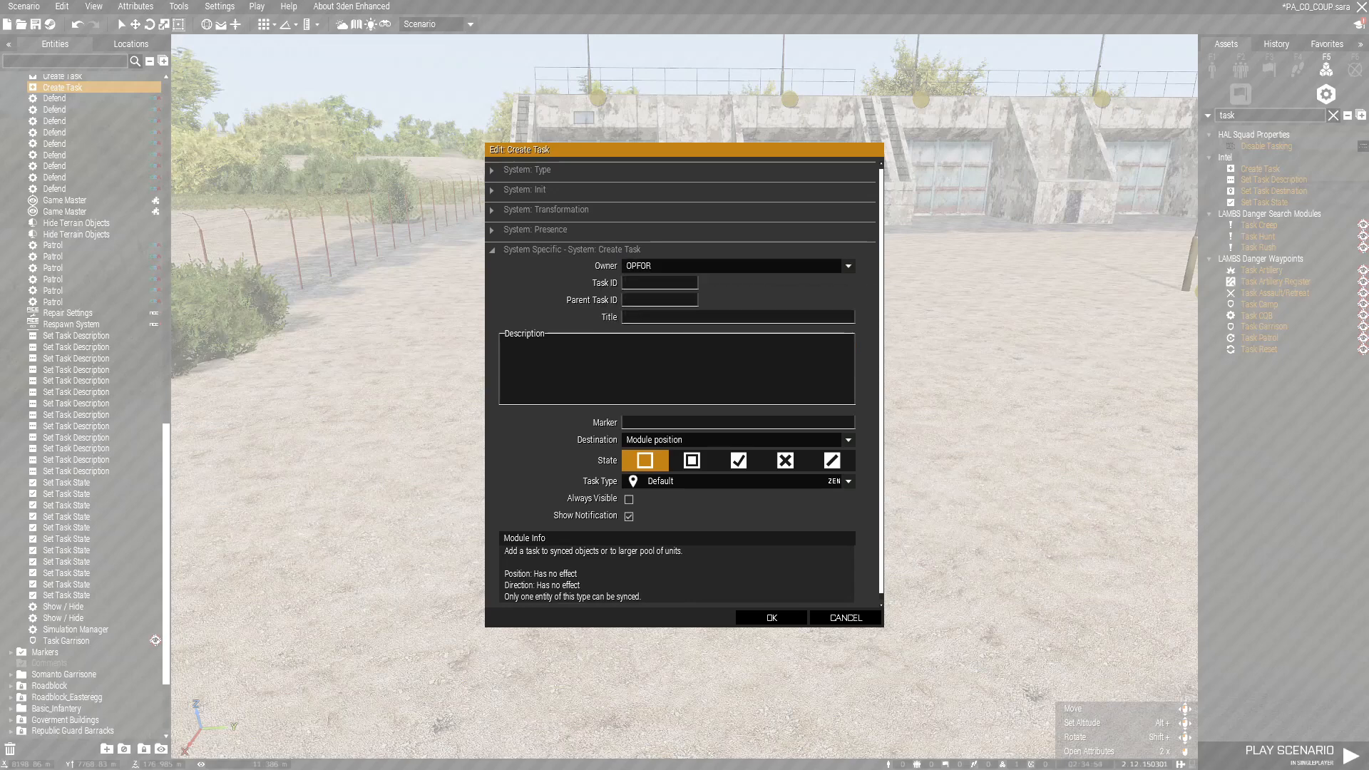
text(part)
text(e)
text(nt)
key(BackSpace)
key(BackSpace)
key(BackSpace)
key(BackSpace)
text(e)
text(ntTask_1)
text(Capture)
text( the b)
text(unkers)
text(We want thi)
text(s)
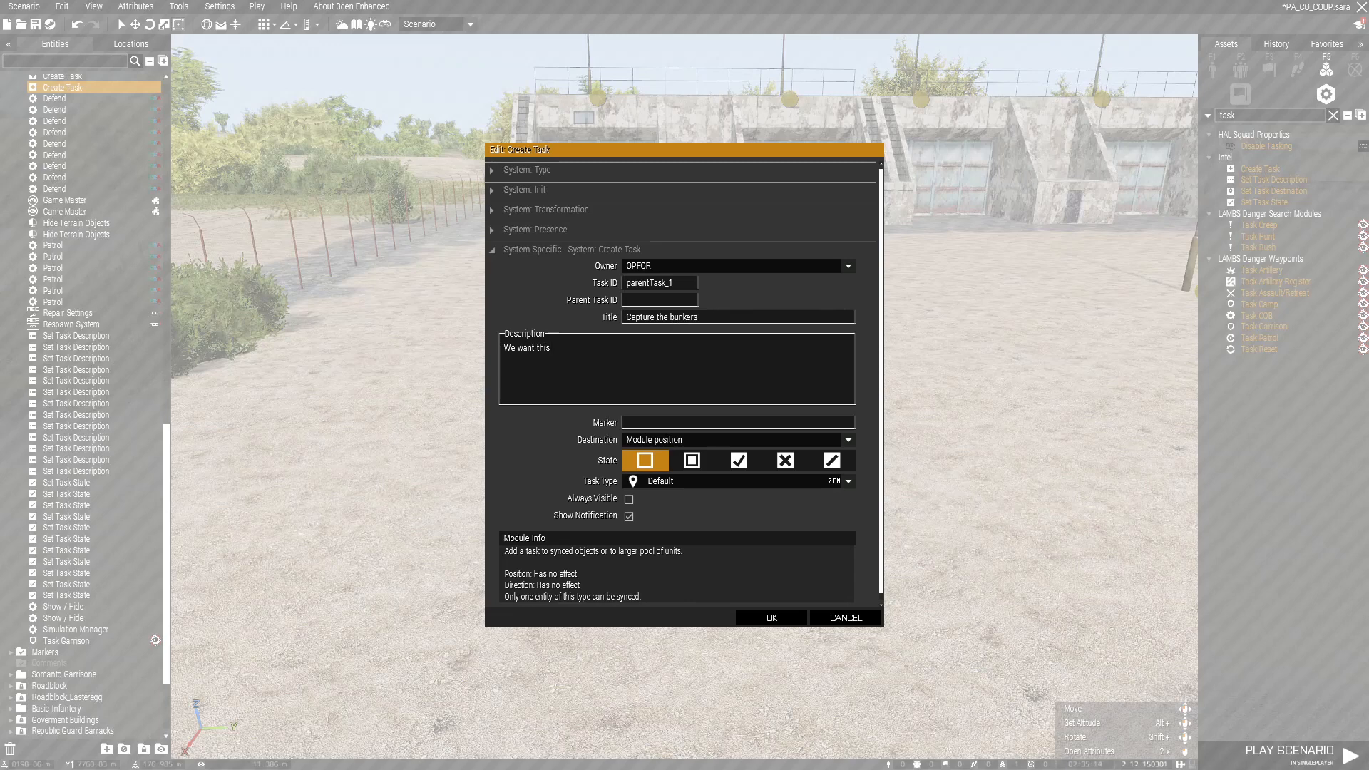
text(!)
Step: Point the task's destination at its synchronized object and confirm the settings
click(848, 440)
click(632, 479)
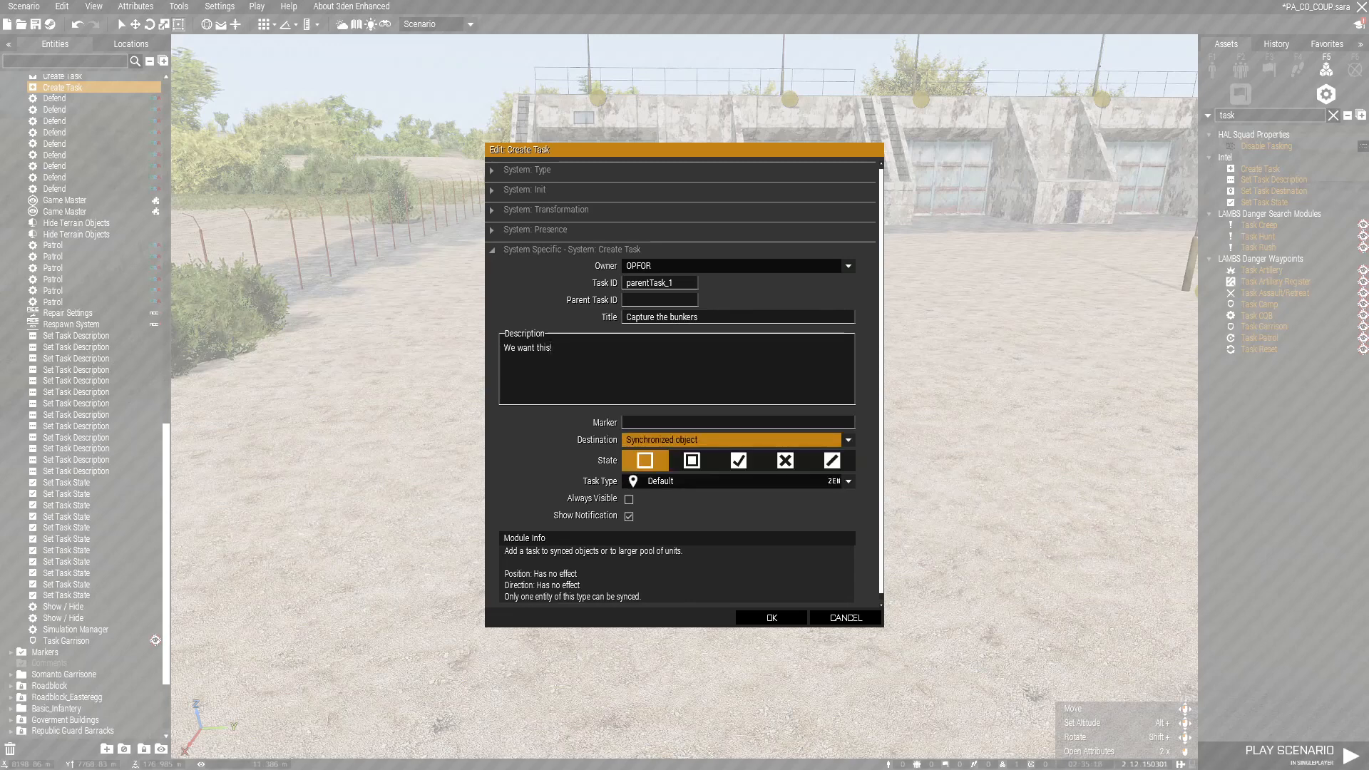
click(765, 615)
right_drag(765, 613, 841, 567)
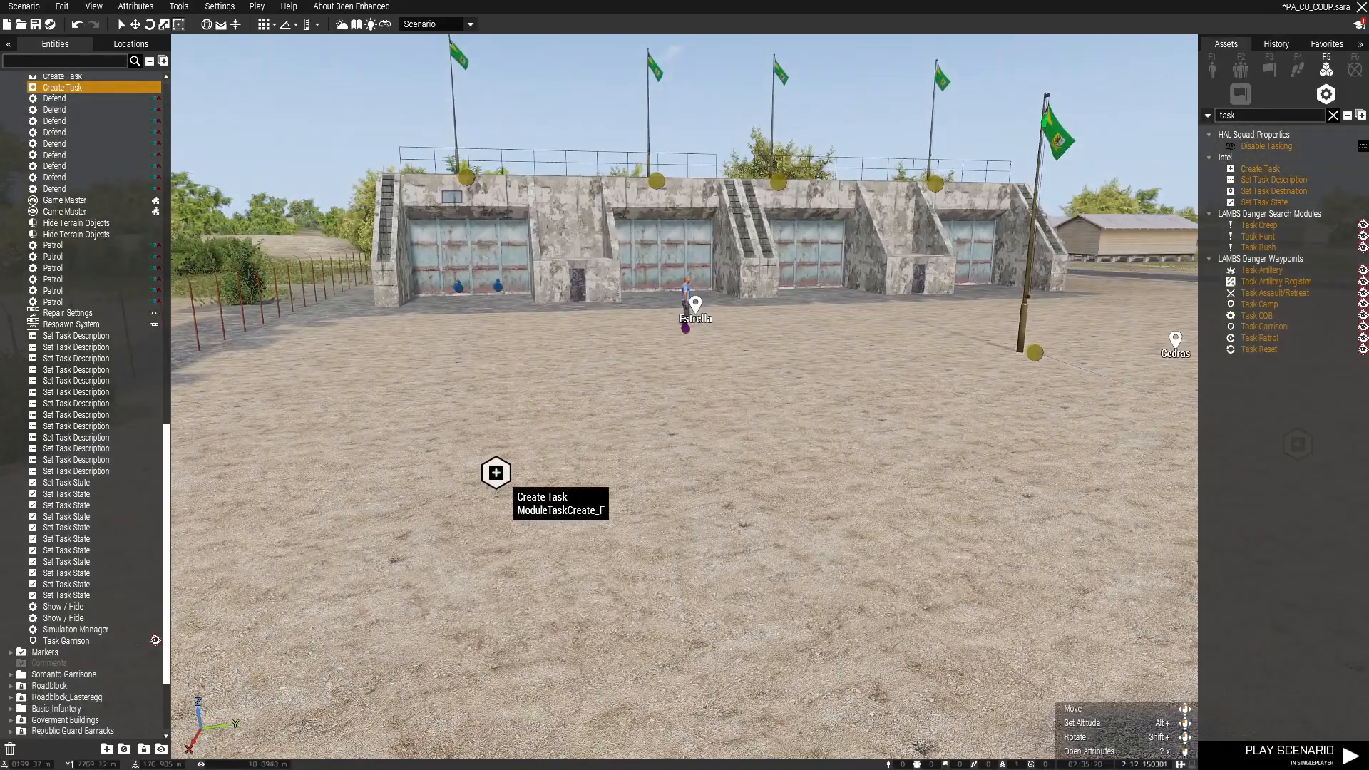
Step: Sync the Create Task module to the AAF flag
right_click(500, 472)
mouse_move(585, 442)
click(702, 443)
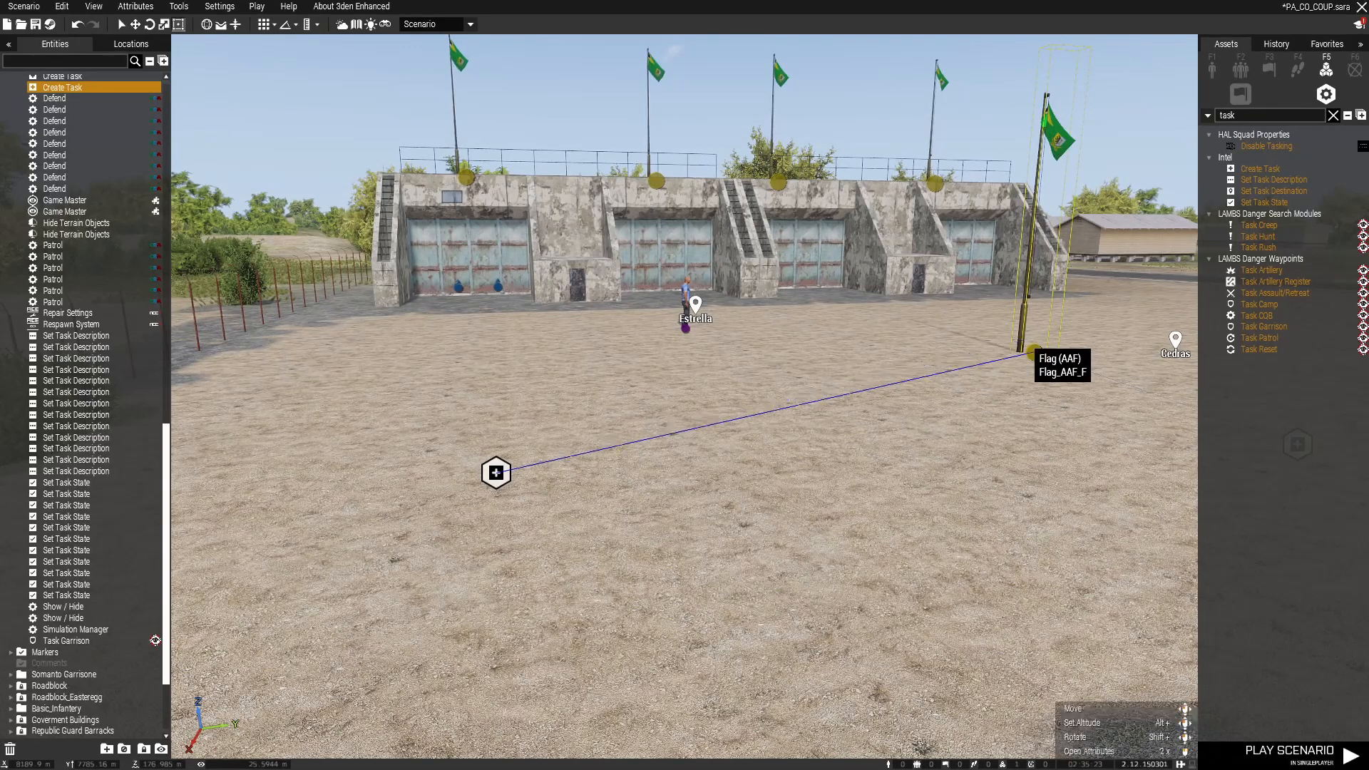
Step: Set the Create Task module's task type to Attack
double_click(497, 473)
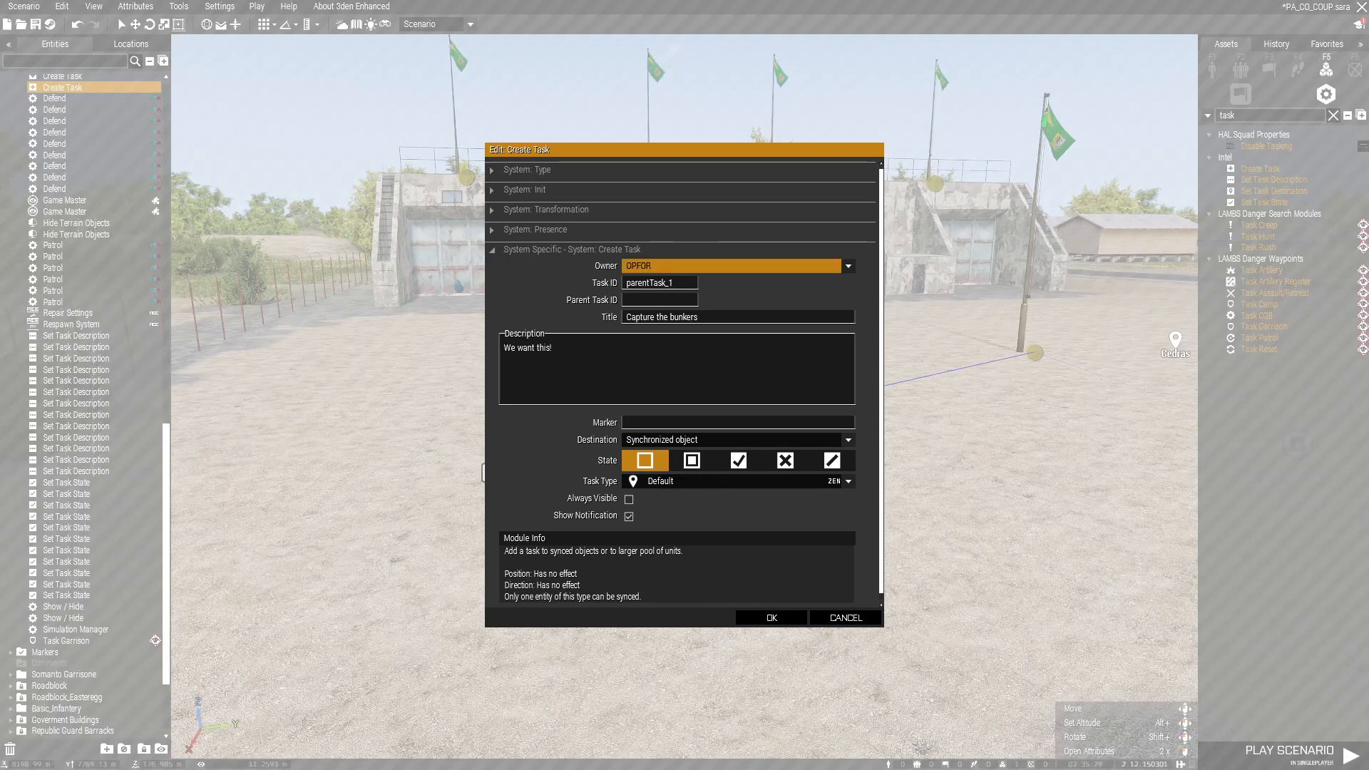
click(684, 482)
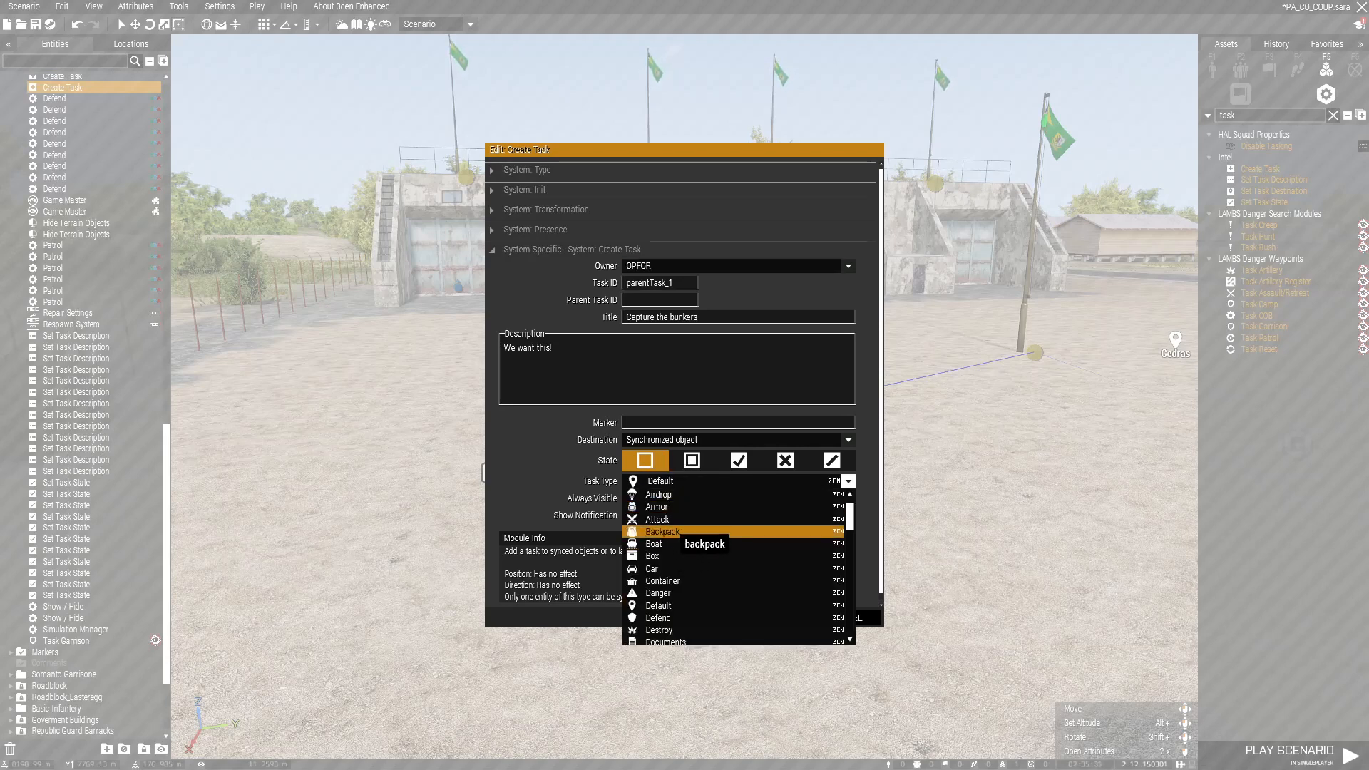
click(673, 531)
click(684, 481)
click(674, 519)
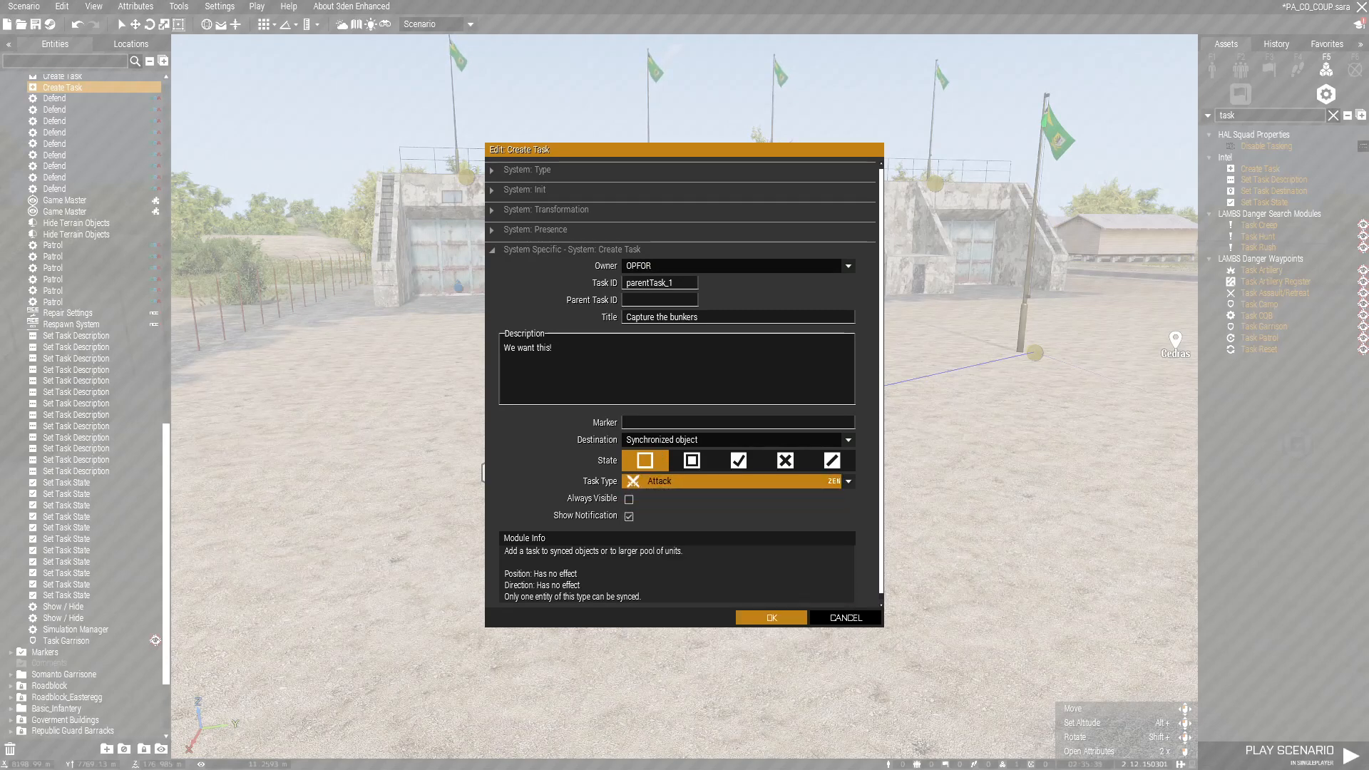
click(772, 617)
Step: Move the Create Task module beside the flagpole
scroll(568, 429, up, 5)
scroll(568, 429, down, 3)
drag(567, 429, 1171, 346)
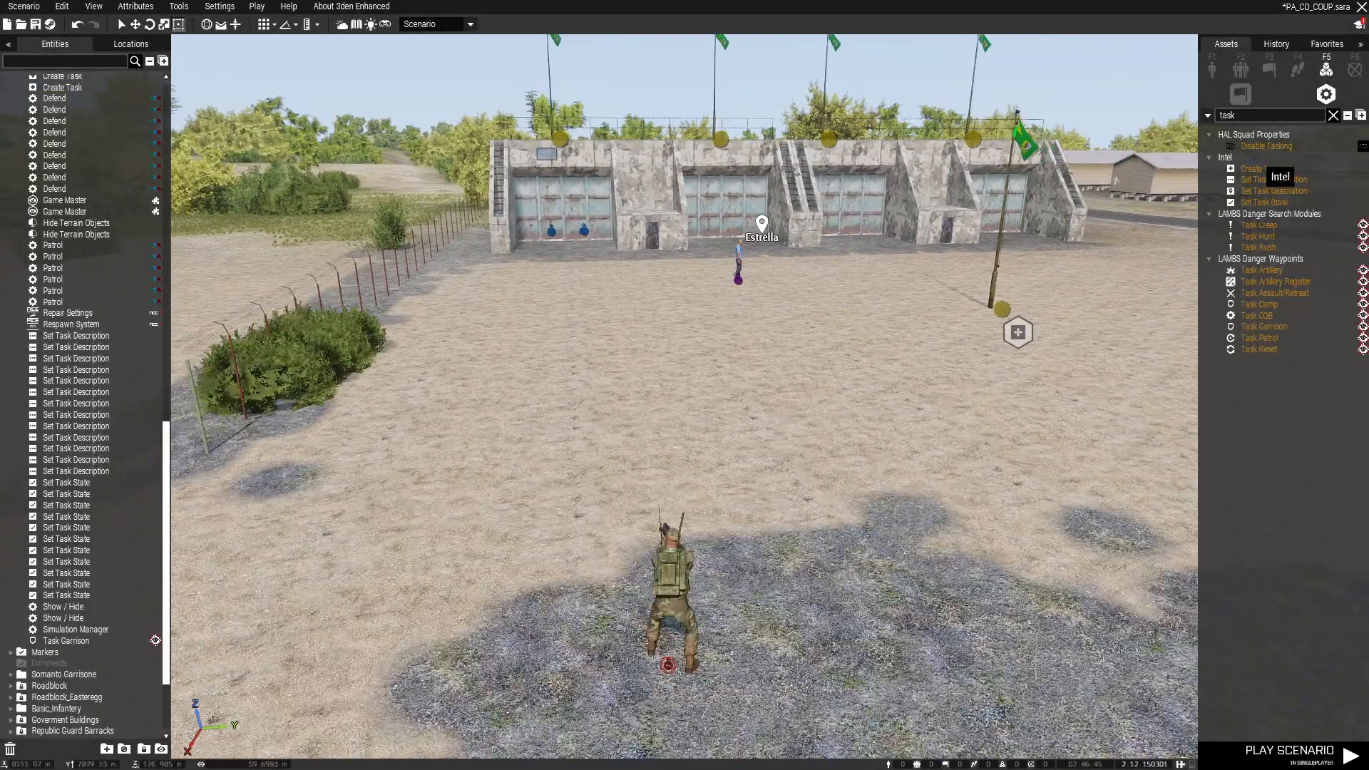
Step: Place a second Create Task module: ID childTask_1, parent parentTask_1, owner OPFOR
click(1260, 168)
click(617, 420)
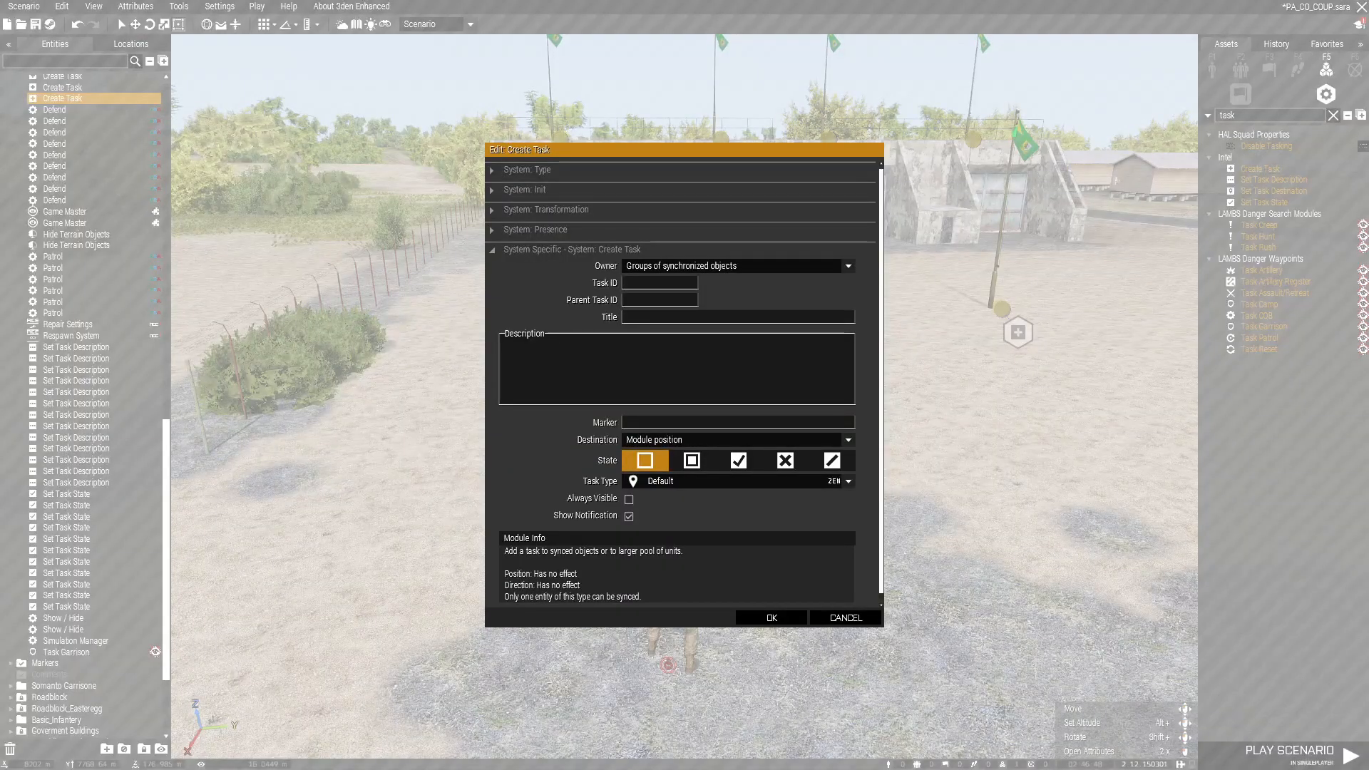
text(child)
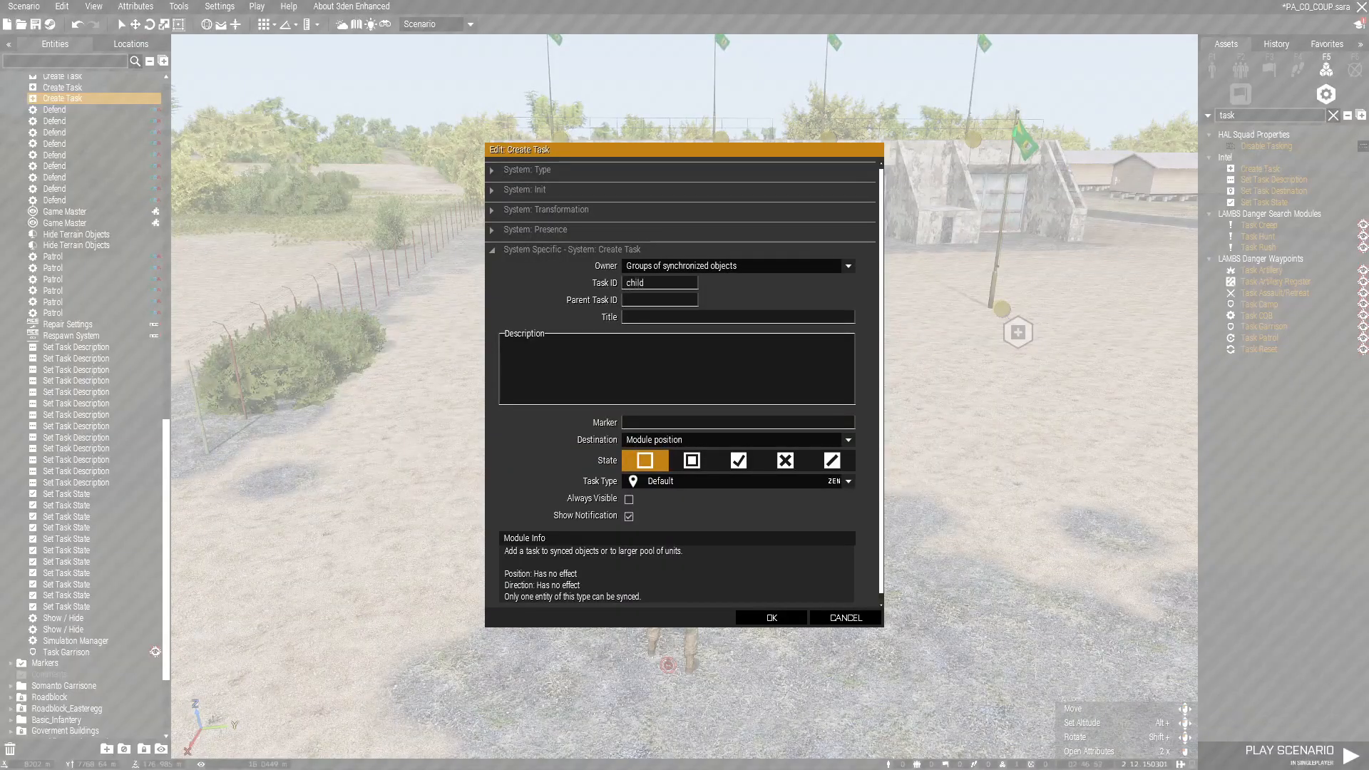
text(Task_1)
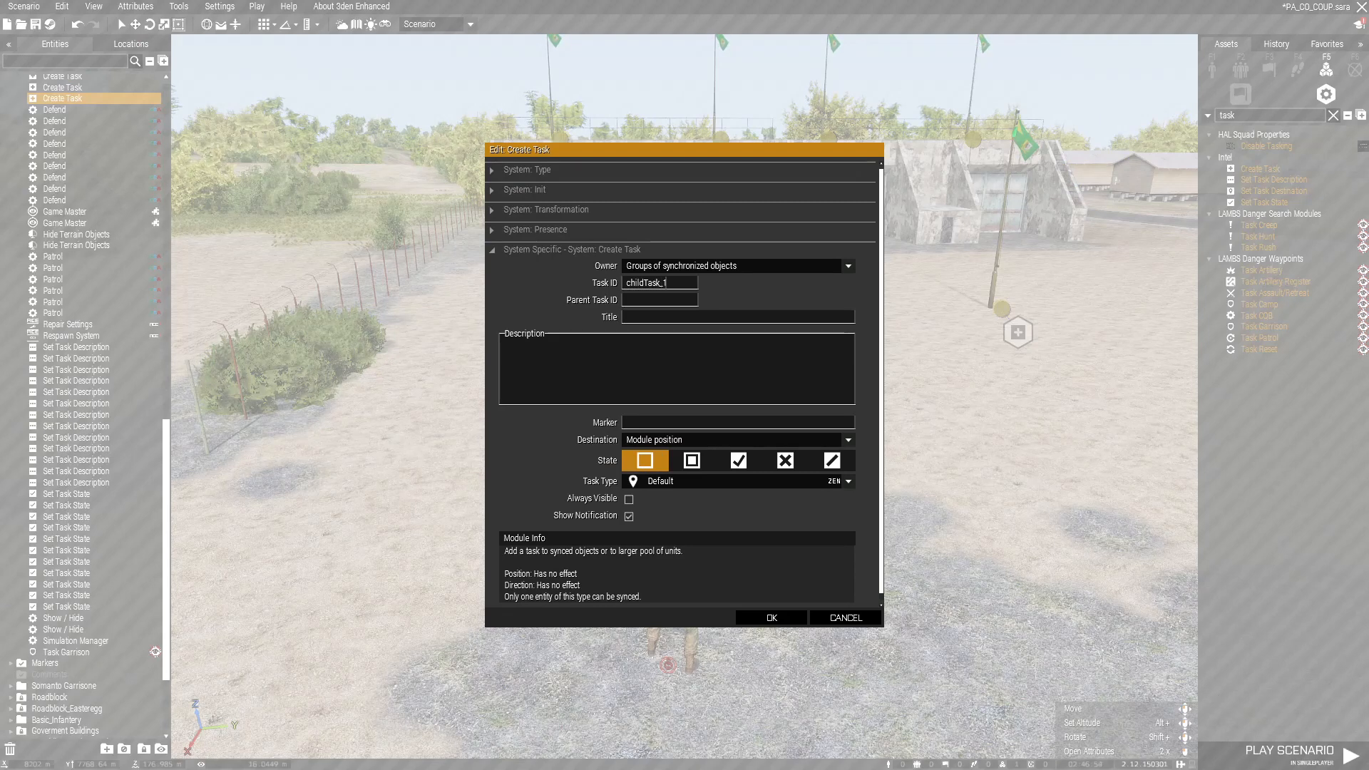
text(parentTask_1)
click(739, 266)
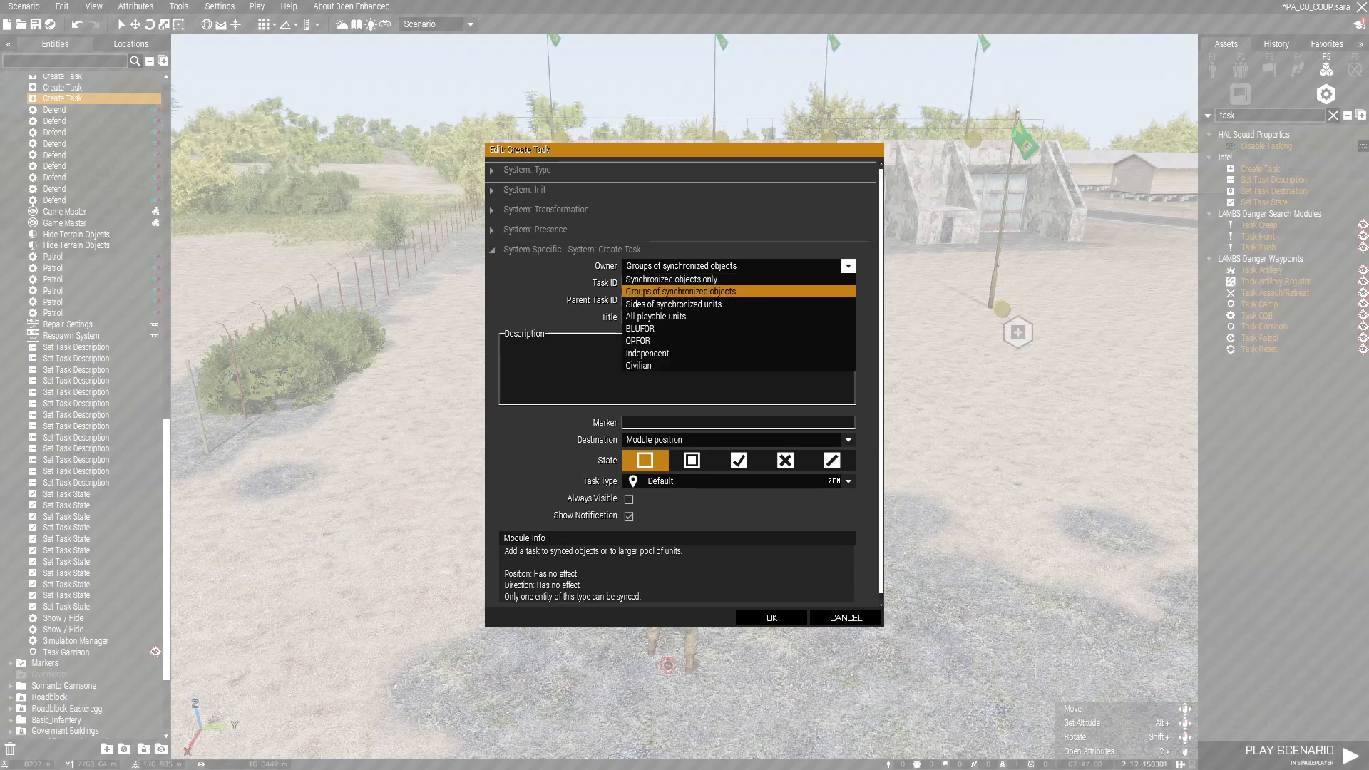
key(Return)
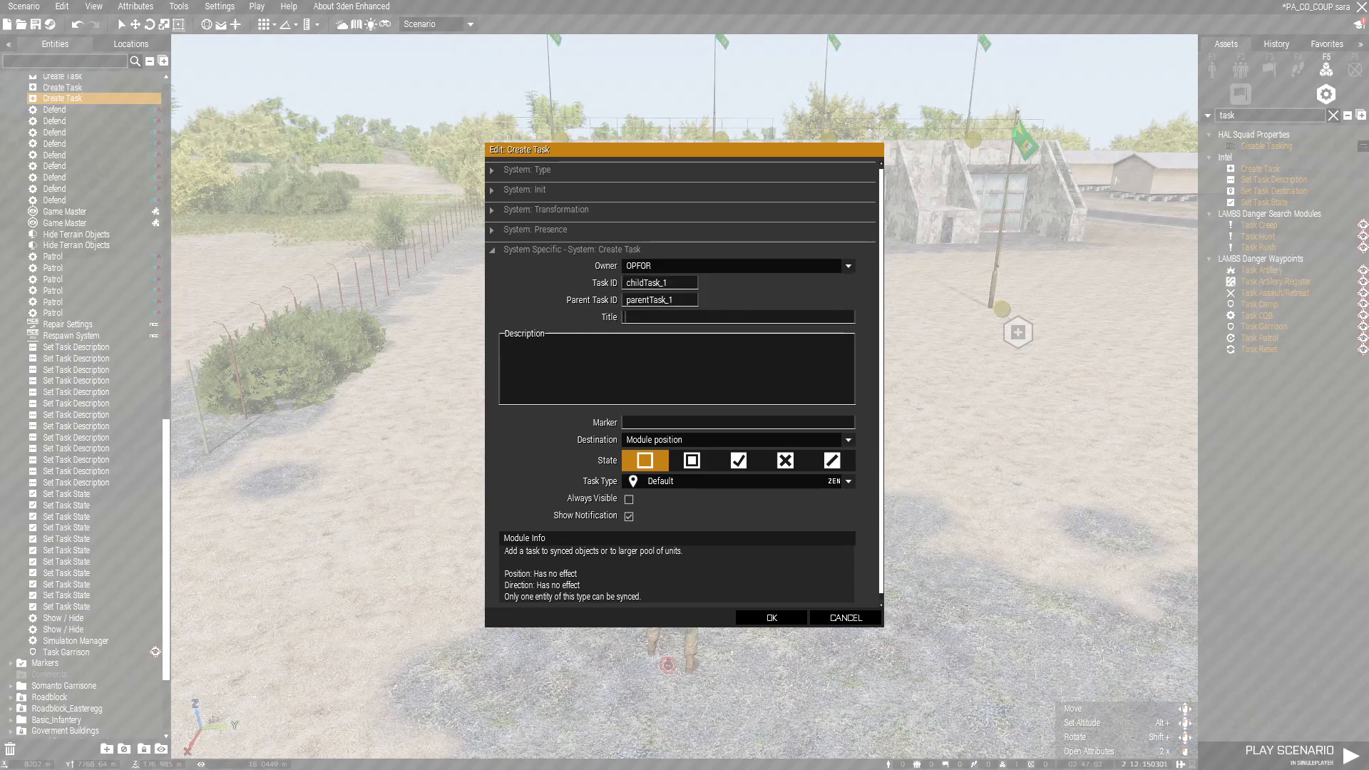
Step: Title it 'Take Bunker One', describe it 'Capture this one', disable destination, keep Default type
text(Take Bunker One)
key(Tab)
text(Capture this one)
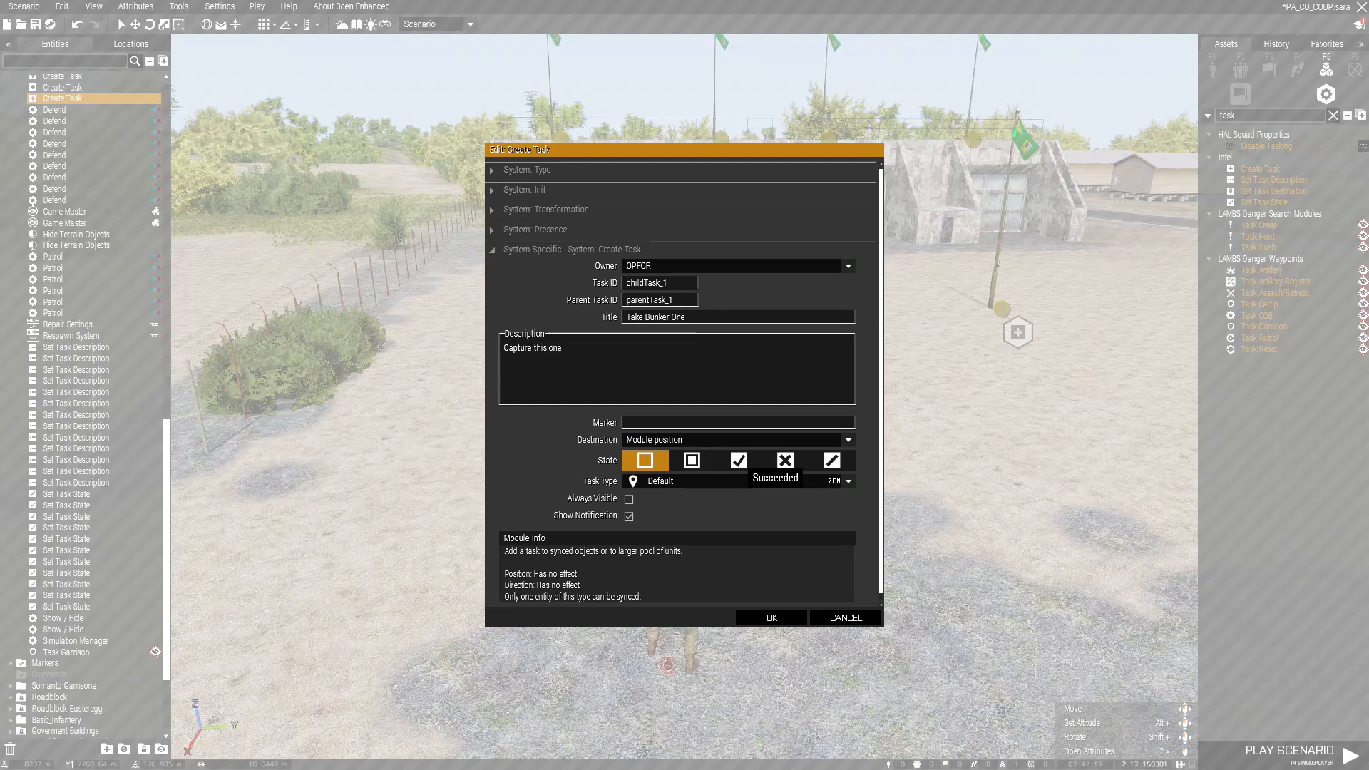
click(847, 440)
click(685, 465)
click(684, 440)
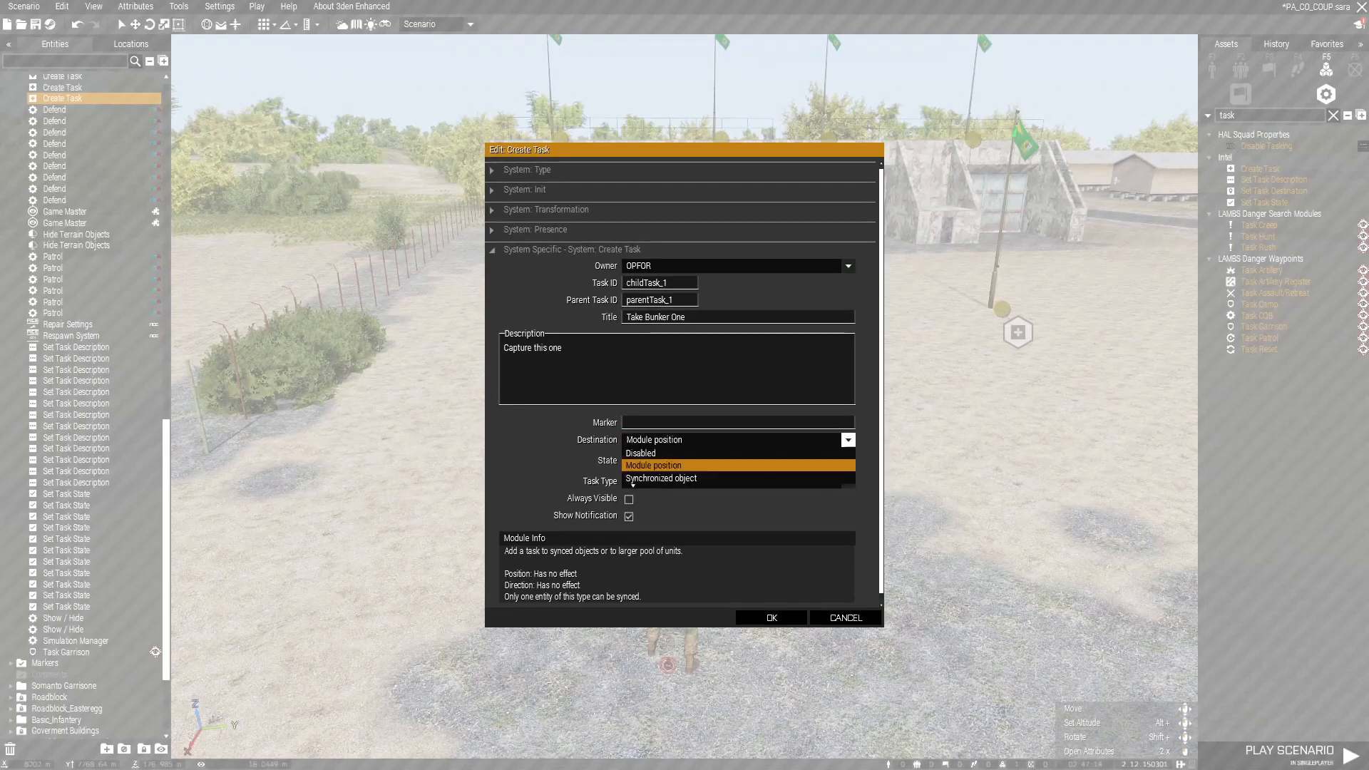
click(641, 453)
click(847, 481)
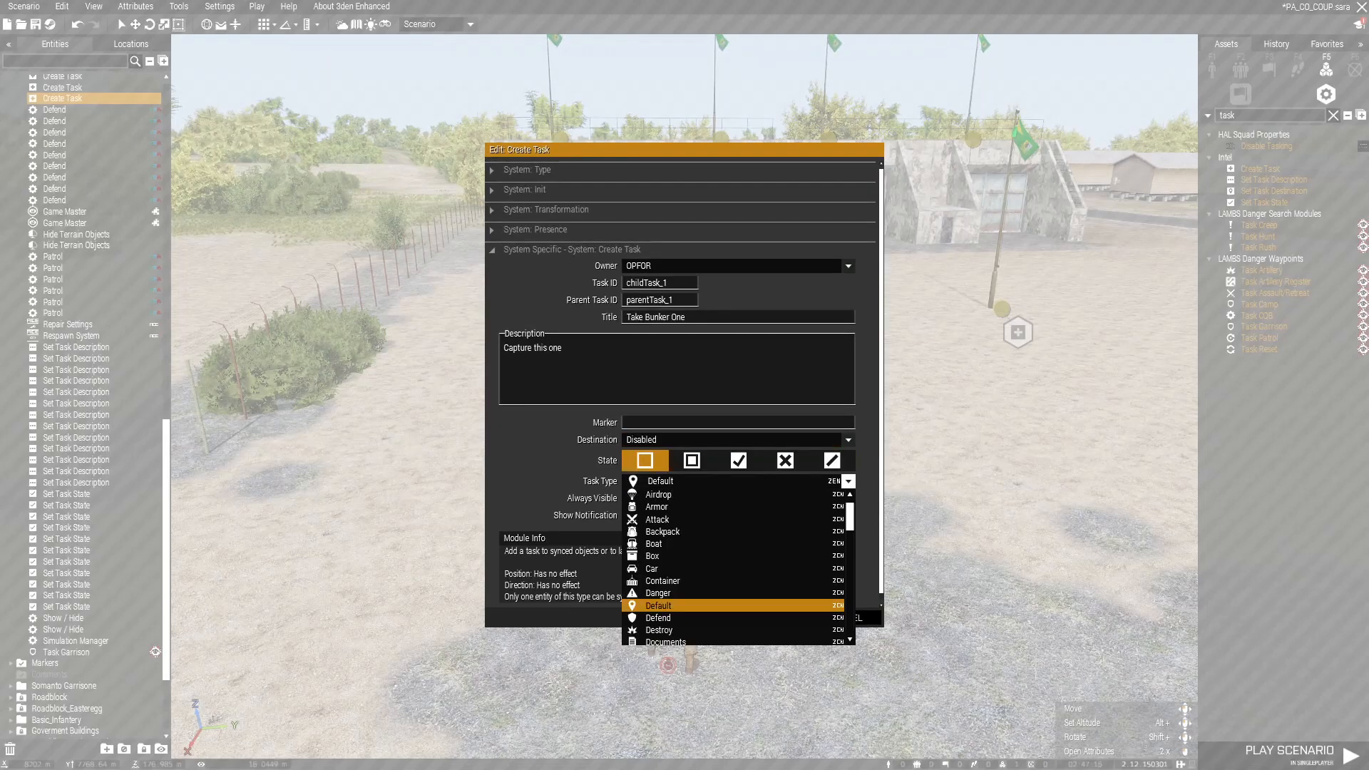
click(660, 605)
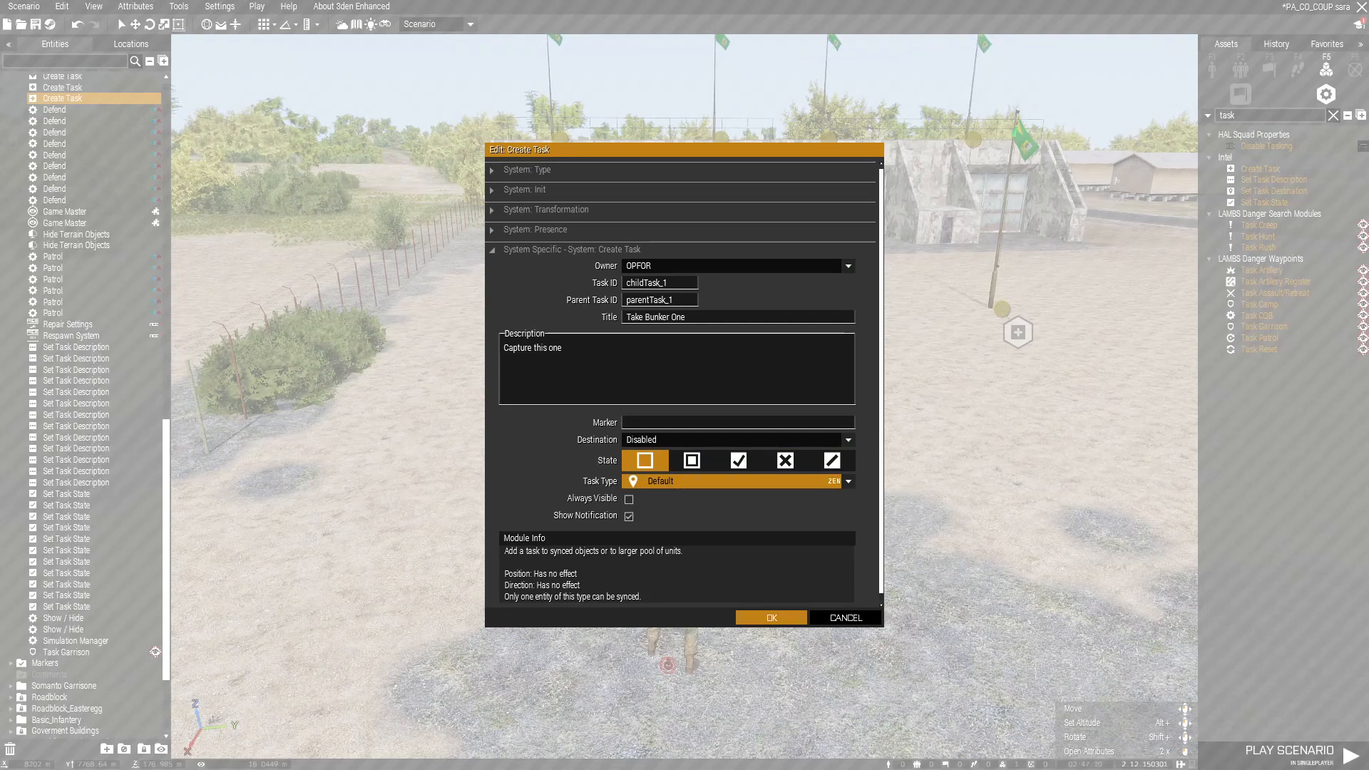
click(771, 617)
click(1270, 69)
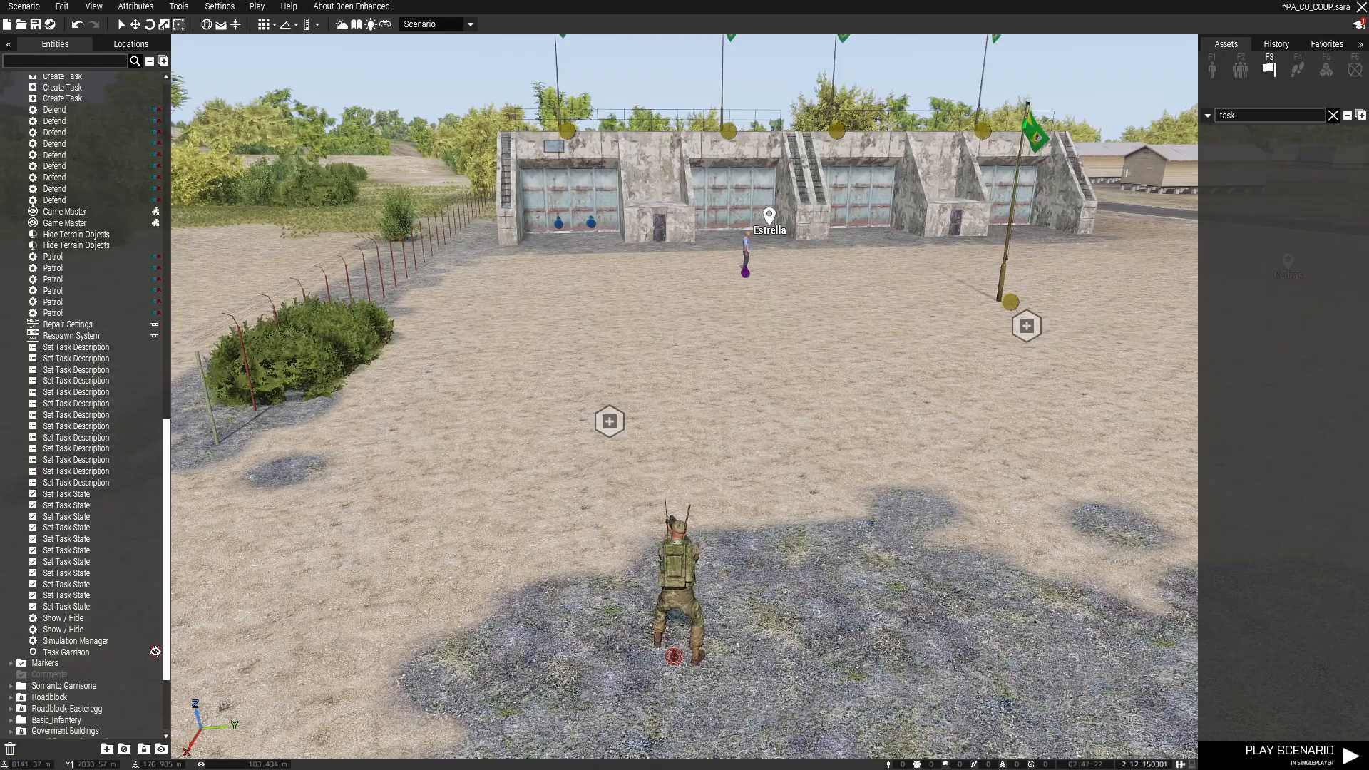
Step: Place a plain trigger and set its condition to true
click(1333, 115)
click(1234, 135)
key(s)
key(a)
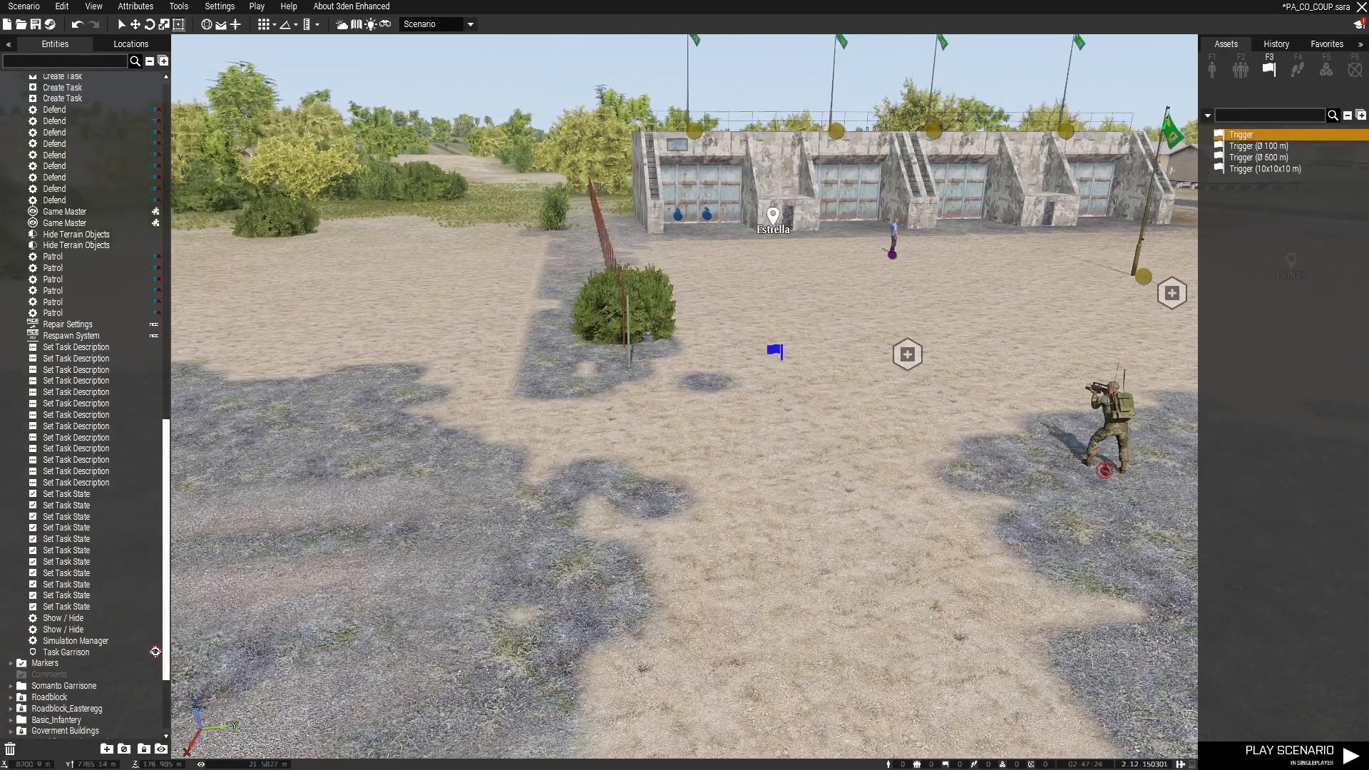
key(d)
double_click(576, 393)
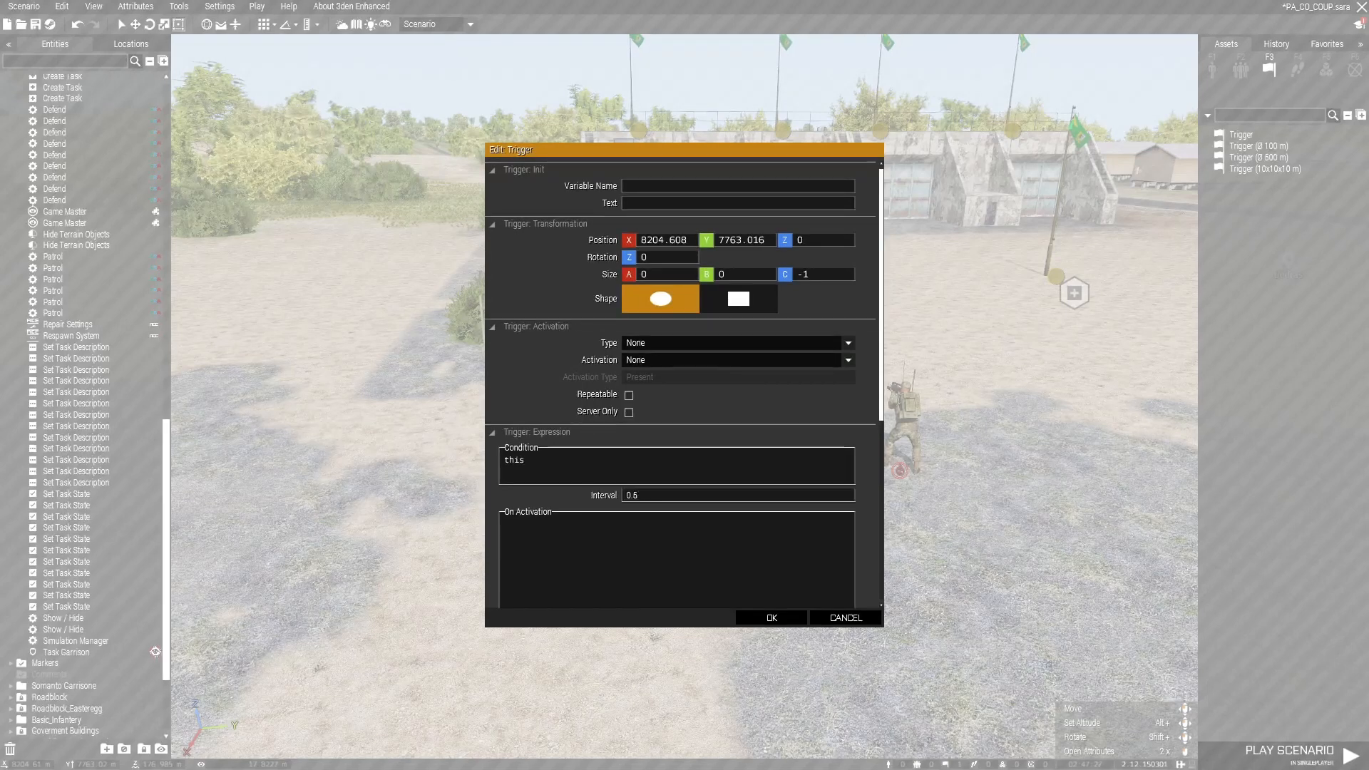
double_click(514, 461)
text(true)
scroll(685, 385, down, 3)
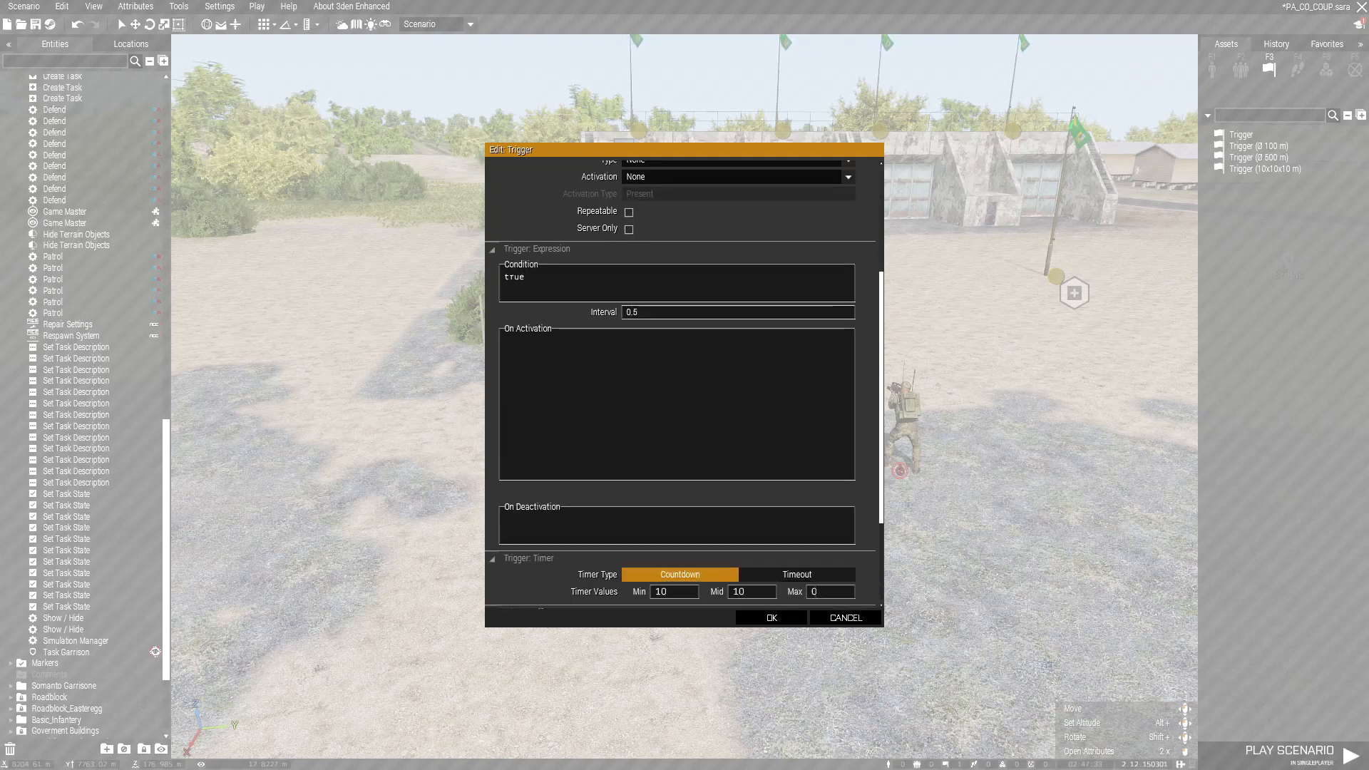
scroll(685, 385, up, 3)
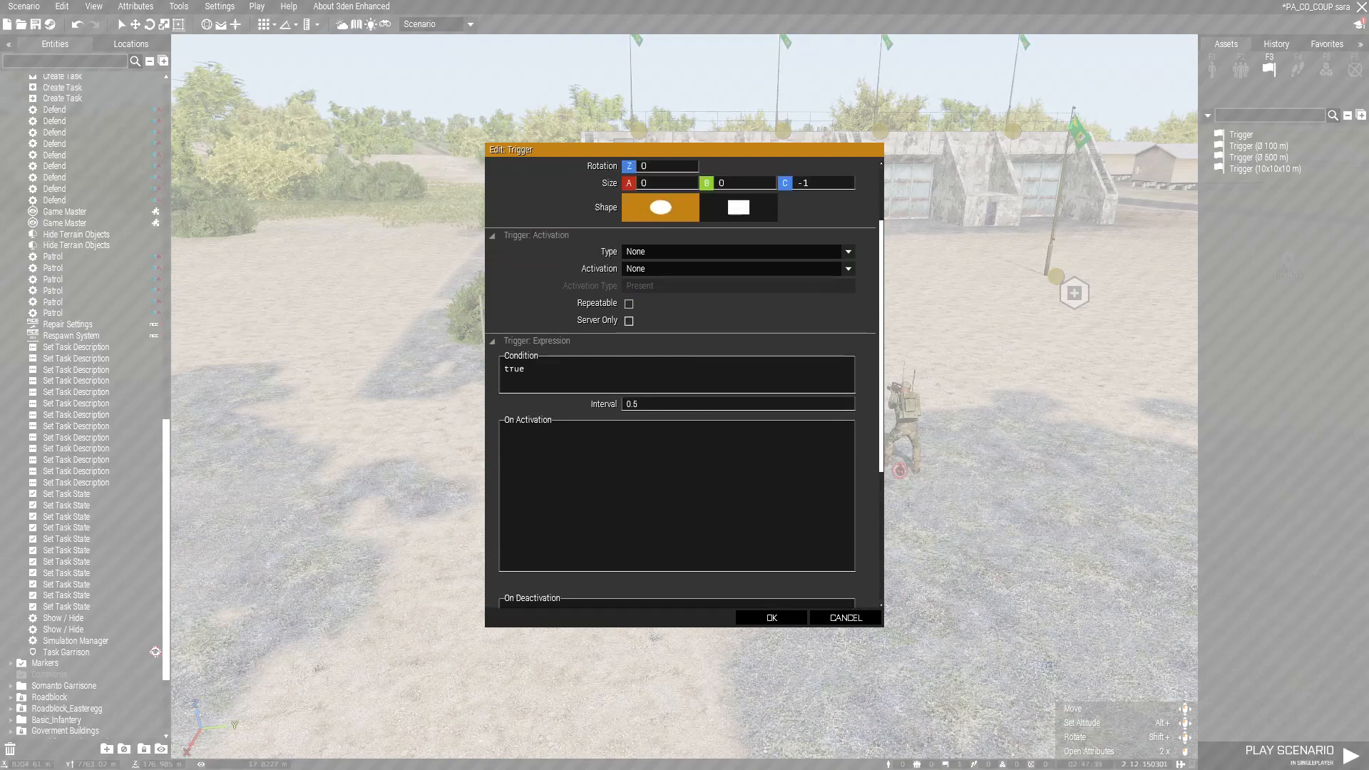
click(772, 618)
Step: Sync the trigger to the Create Task module
right_click(571, 394)
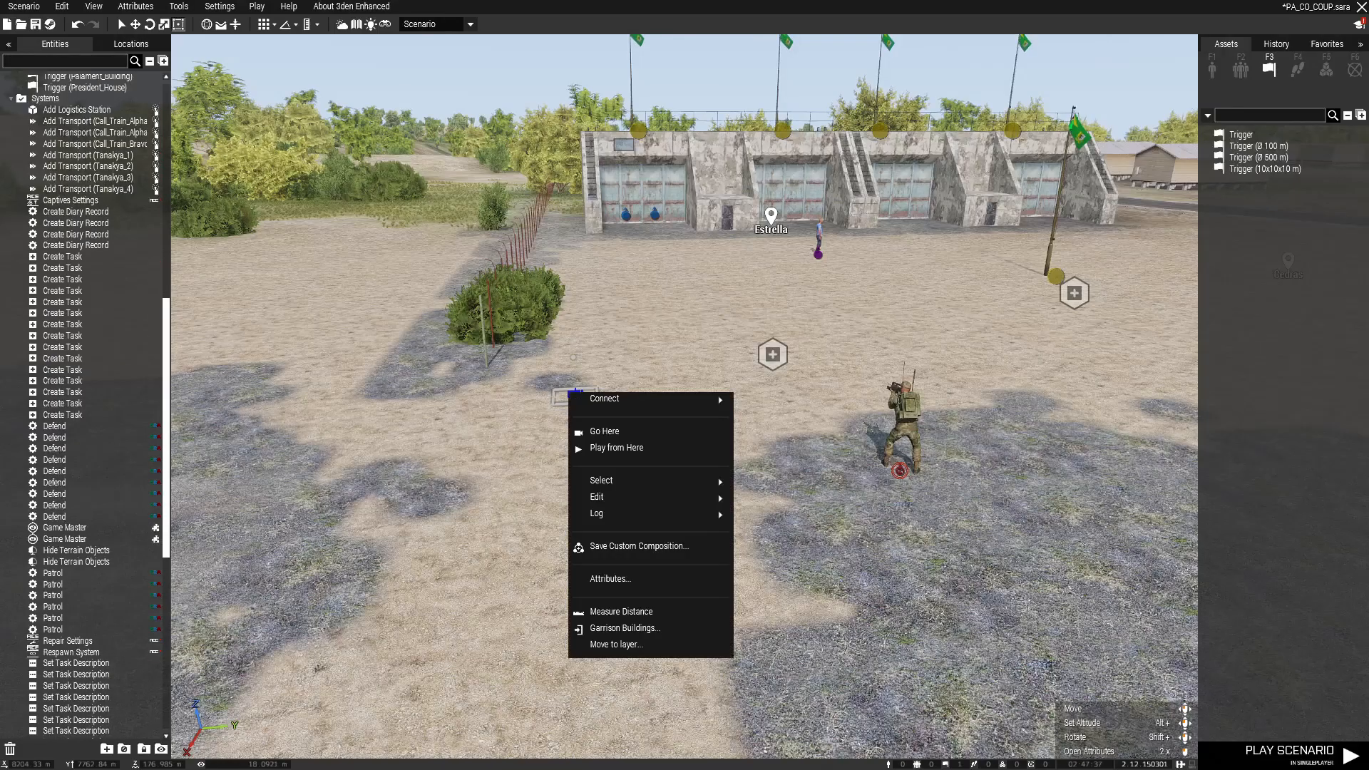
mouse_move(606, 400)
click(760, 398)
click(773, 355)
double_click(773, 355)
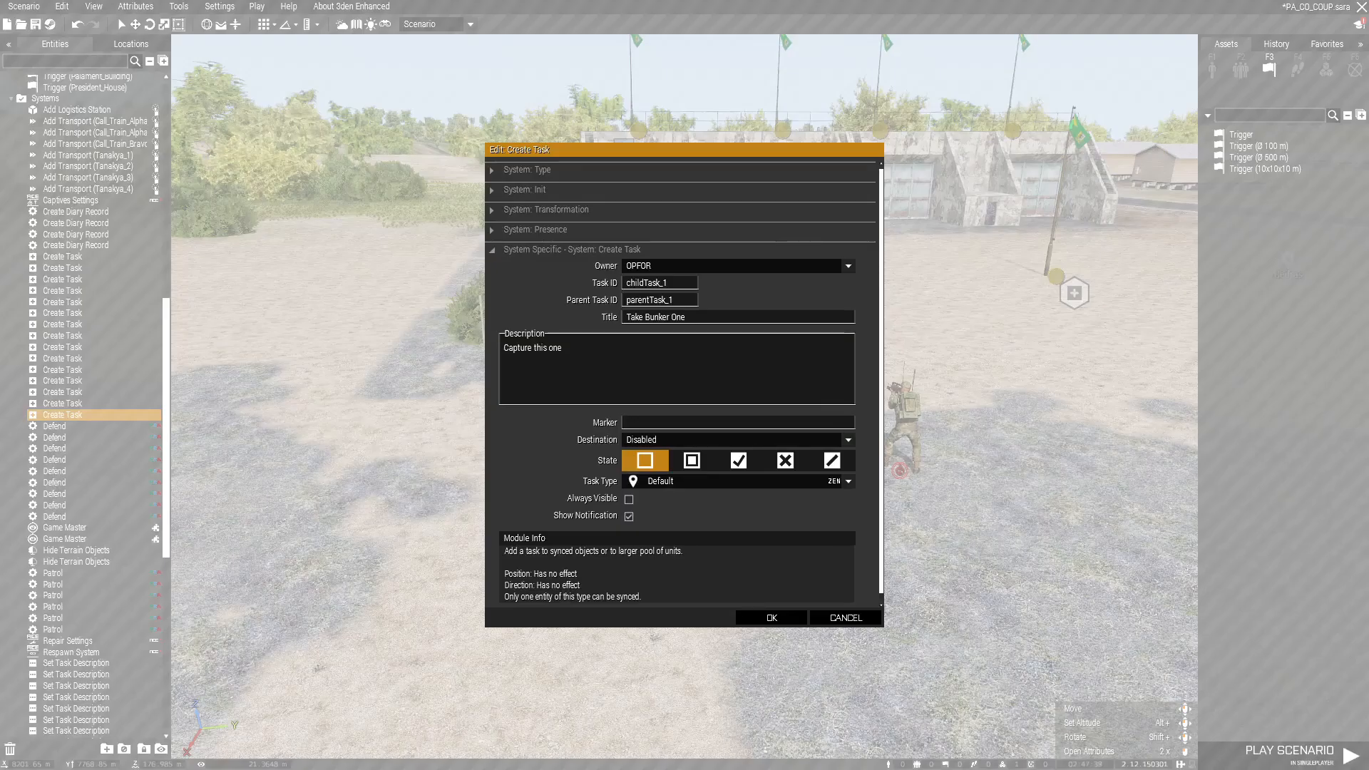
click(772, 617)
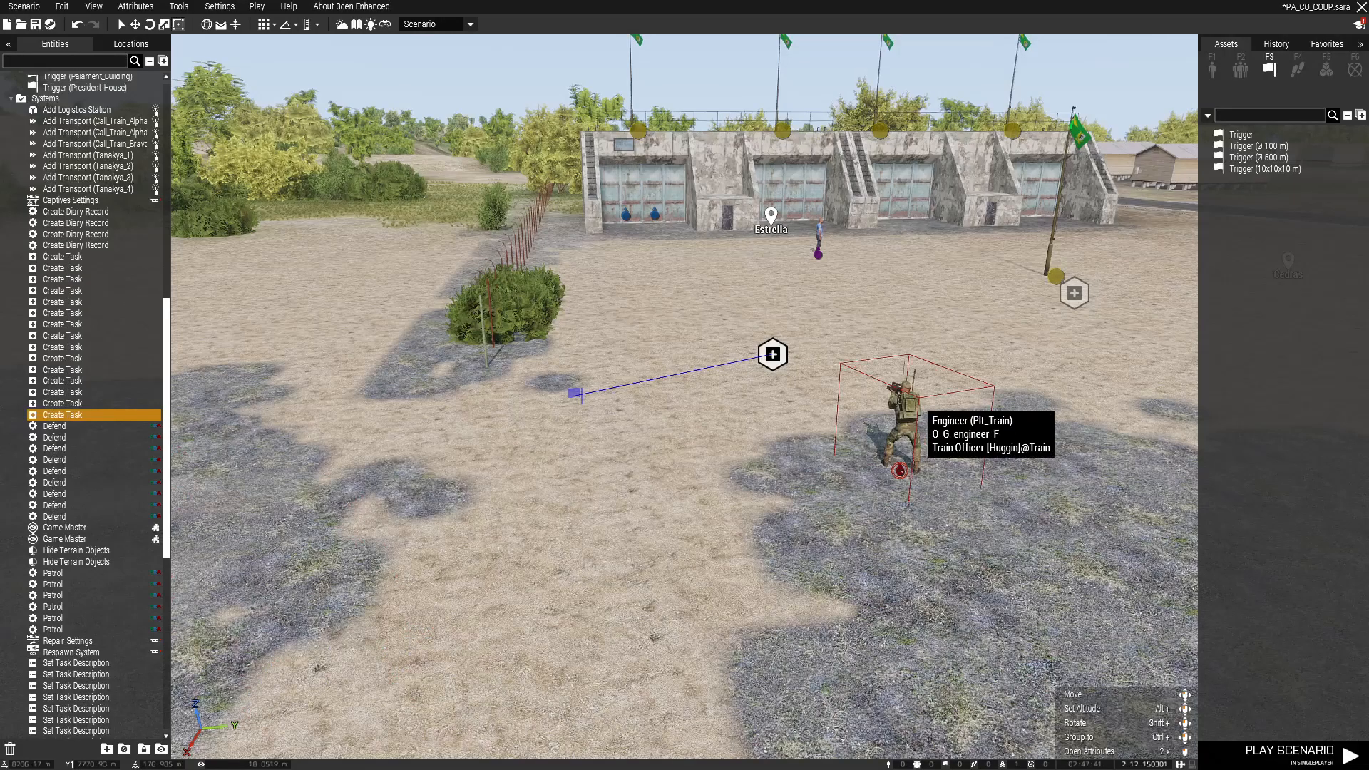
scroll(885, 397, down, 3)
Step: Search the modules list for 'ta' to bring up task modules
key(F5)
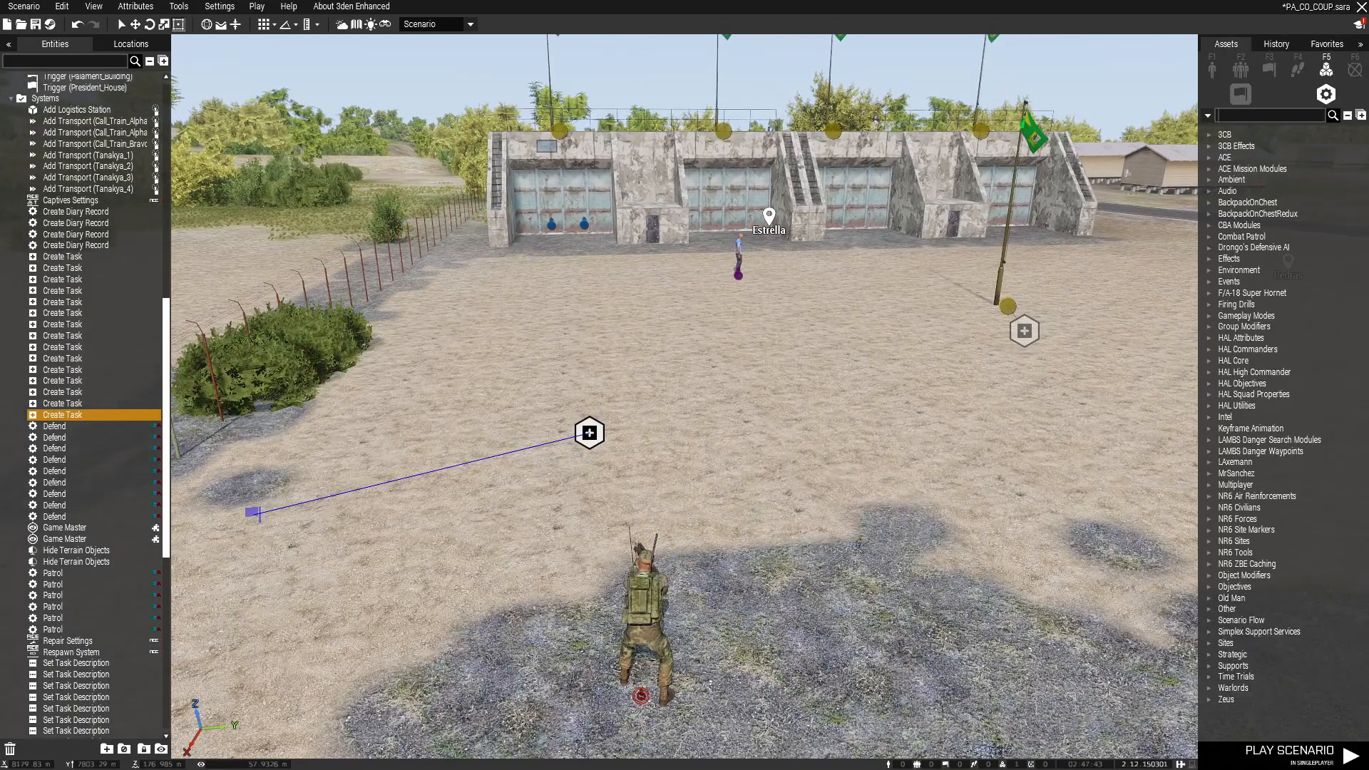
text(ta)
key(w)
right_drag(713, 385, 691, 407)
Step: Place a Set Task Description module and a Set Task State module side by side
click(1260, 171)
click(1274, 179)
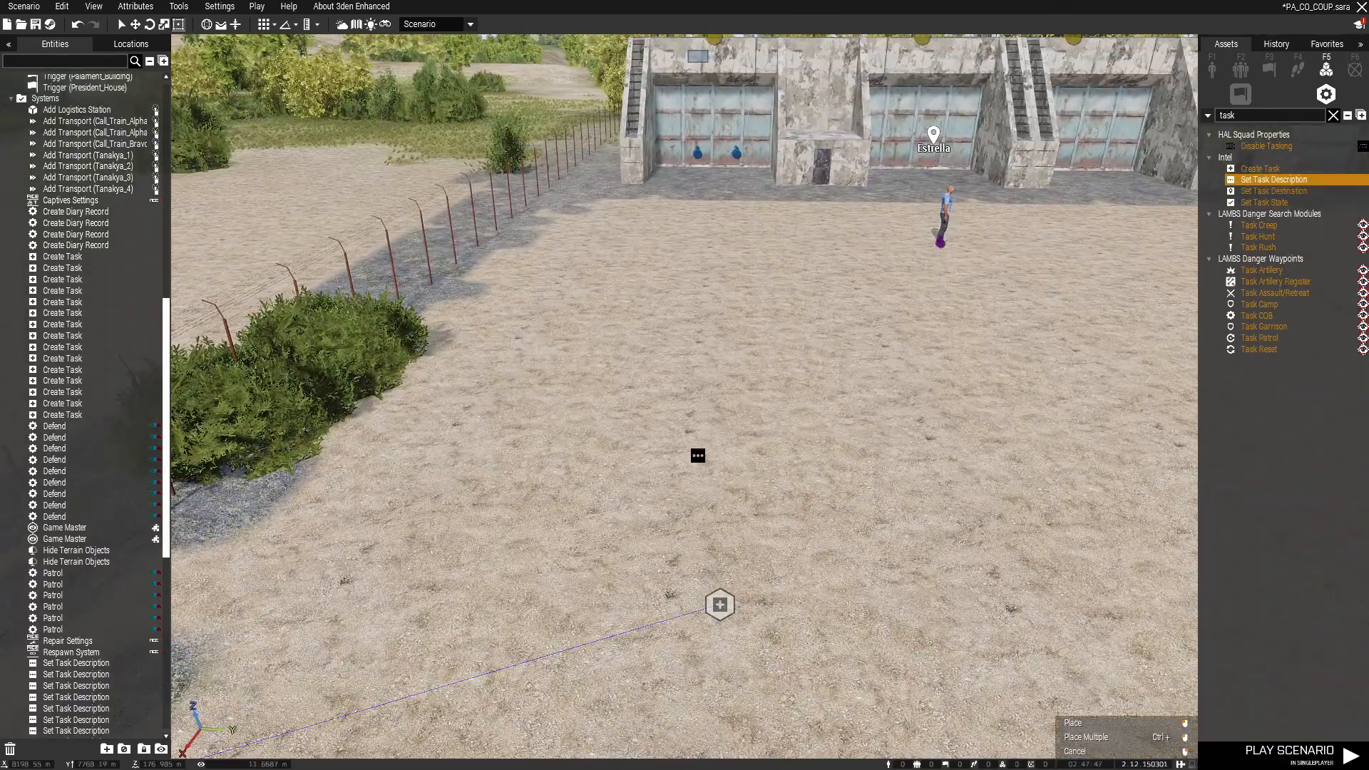
click(662, 470)
click(1265, 202)
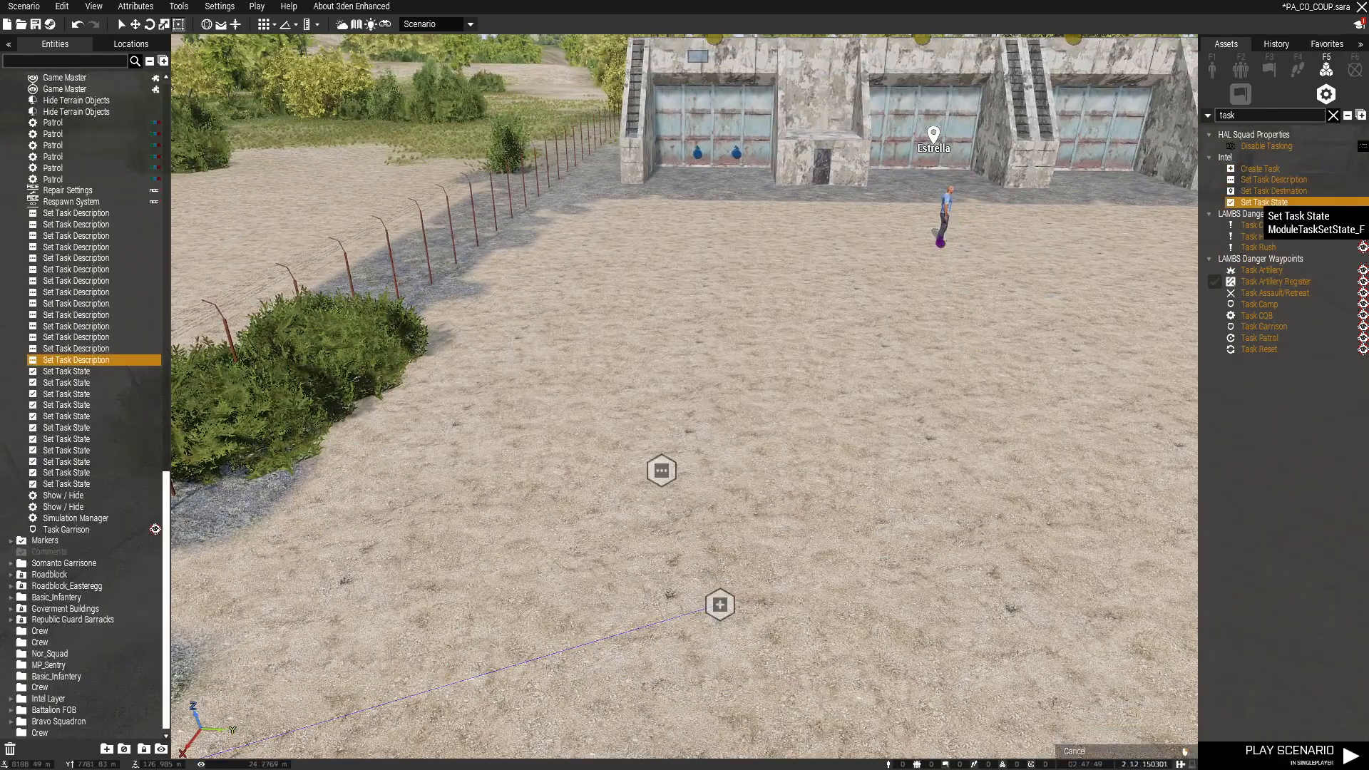
click(759, 470)
Step: Copy the task title 'Take Bunker One' into the Set Task Description module
double_click(661, 470)
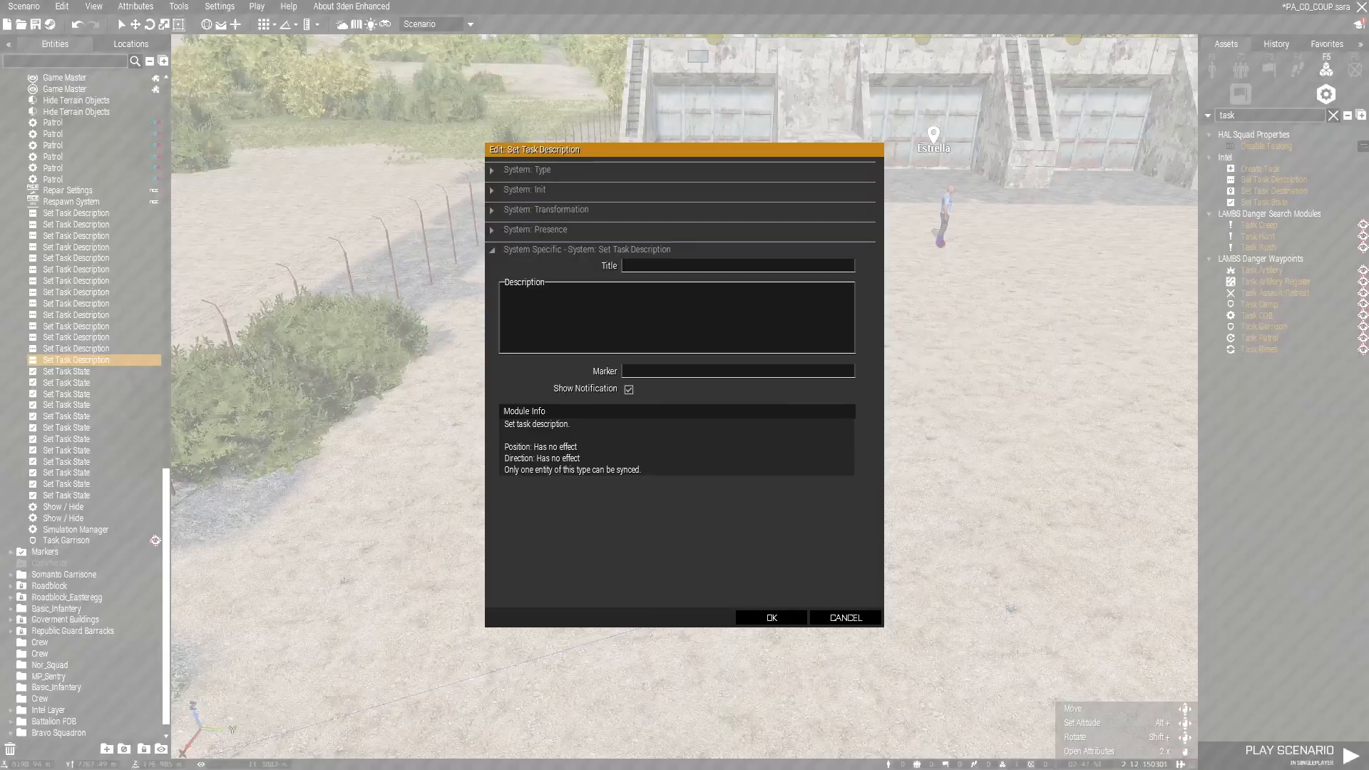
key(Escape)
double_click(720, 604)
drag(688, 317, 623, 317)
key(ctrl+c)
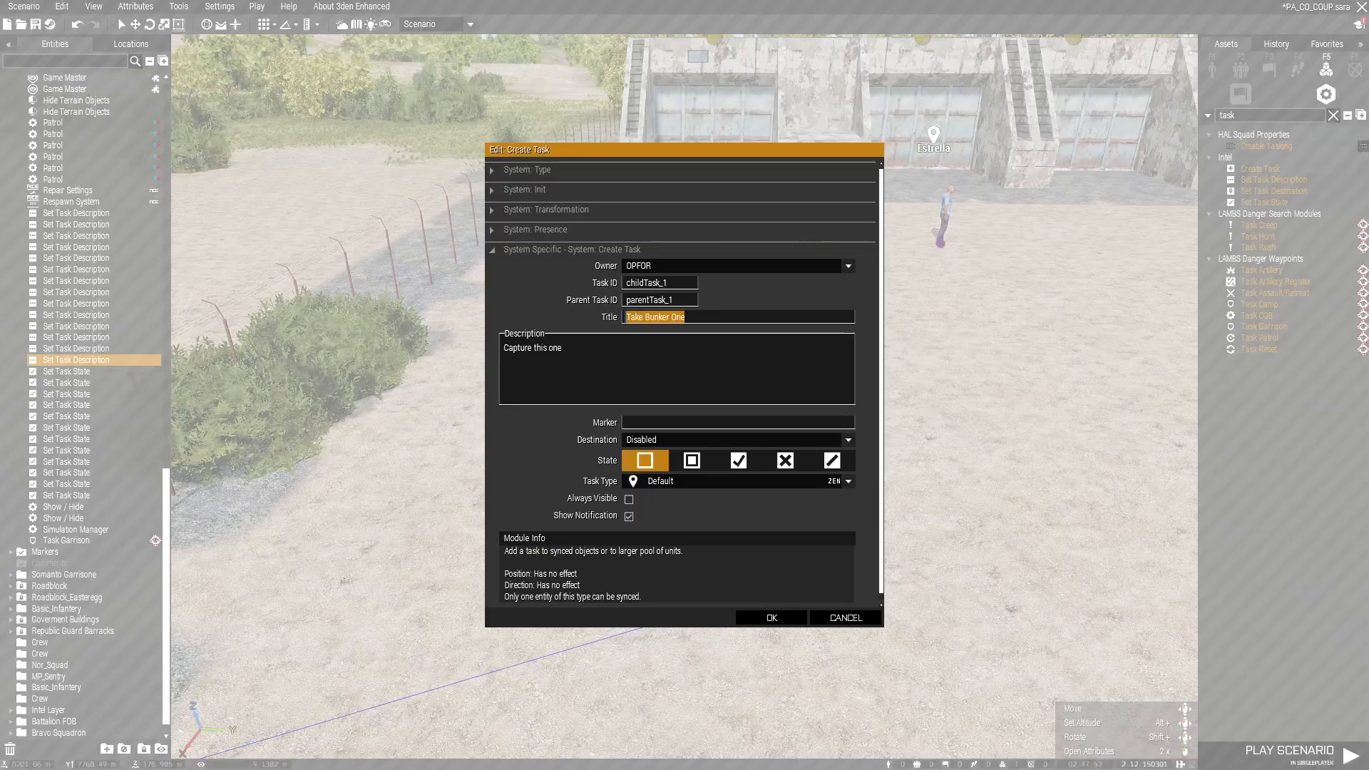
click(771, 617)
double_click(661, 469)
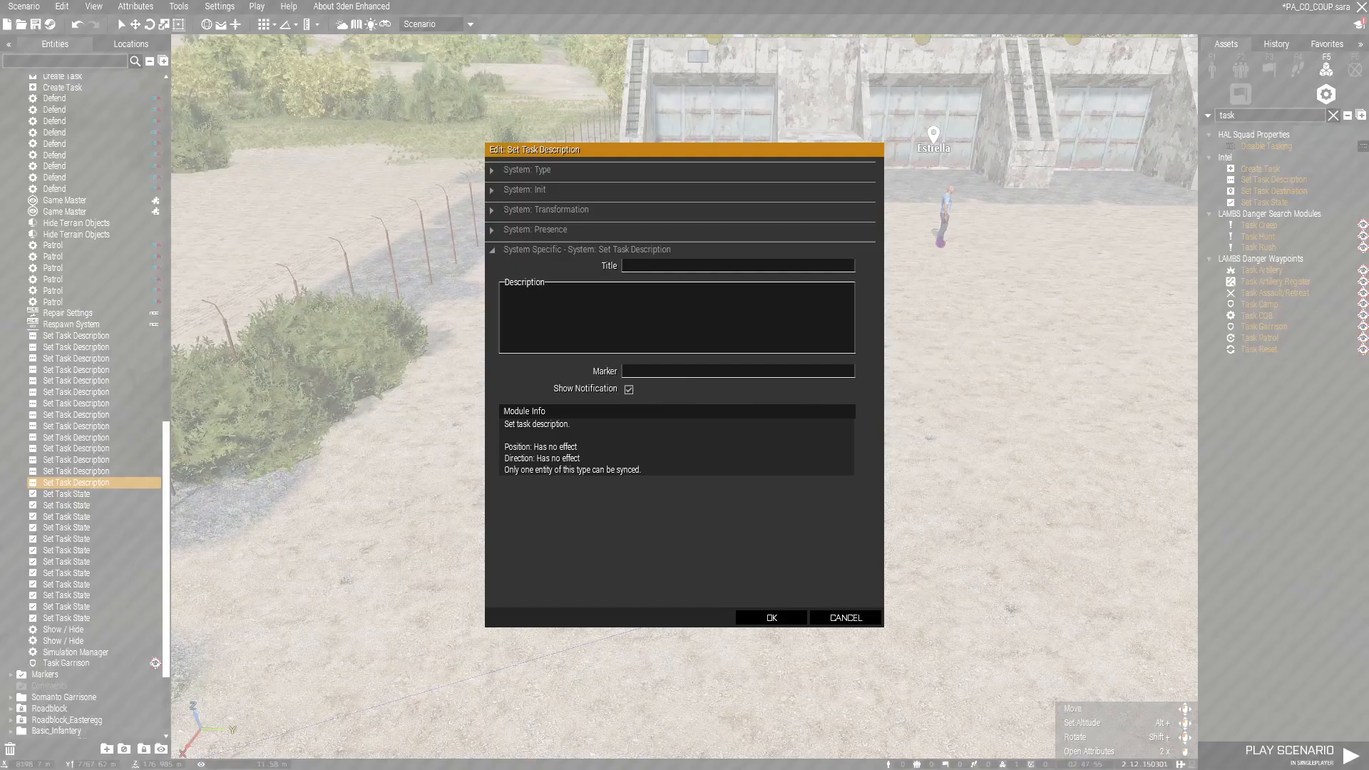
key(ctrl+v)
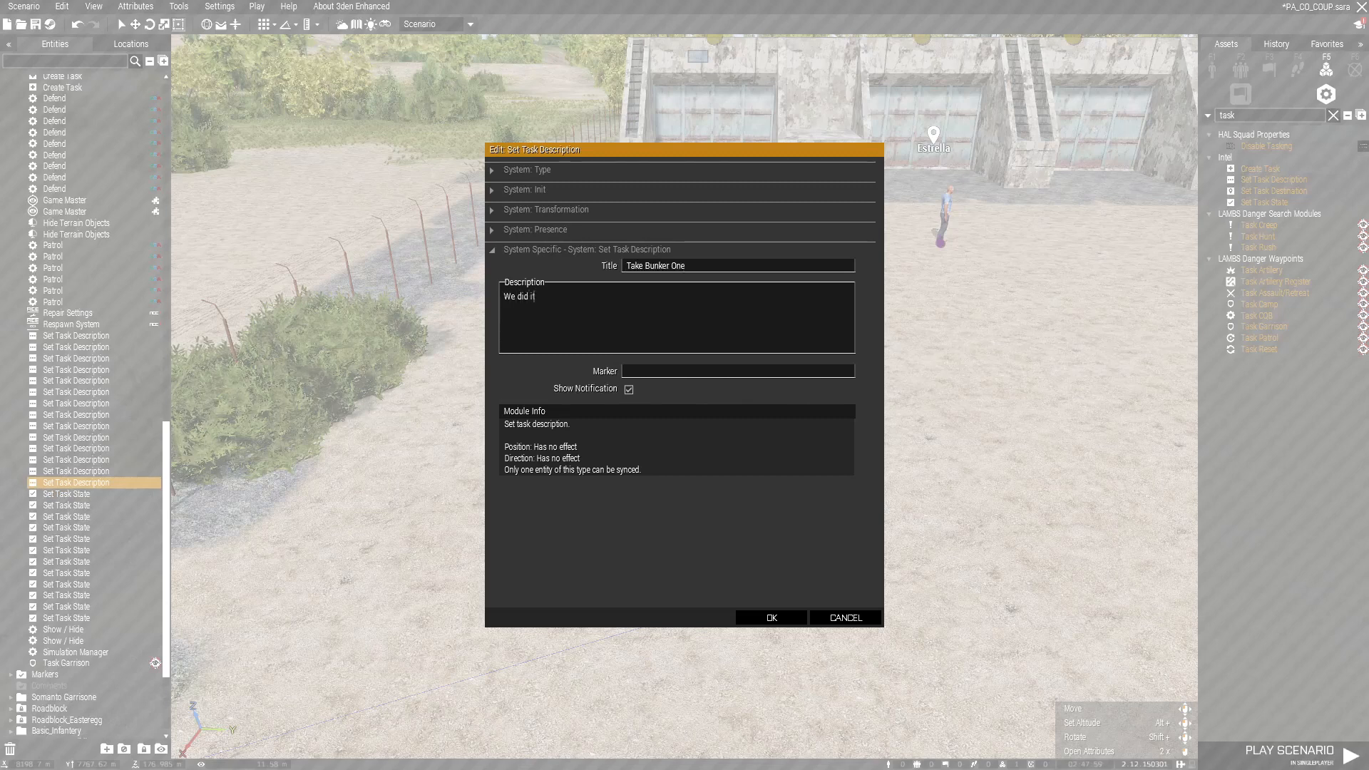
click(771, 617)
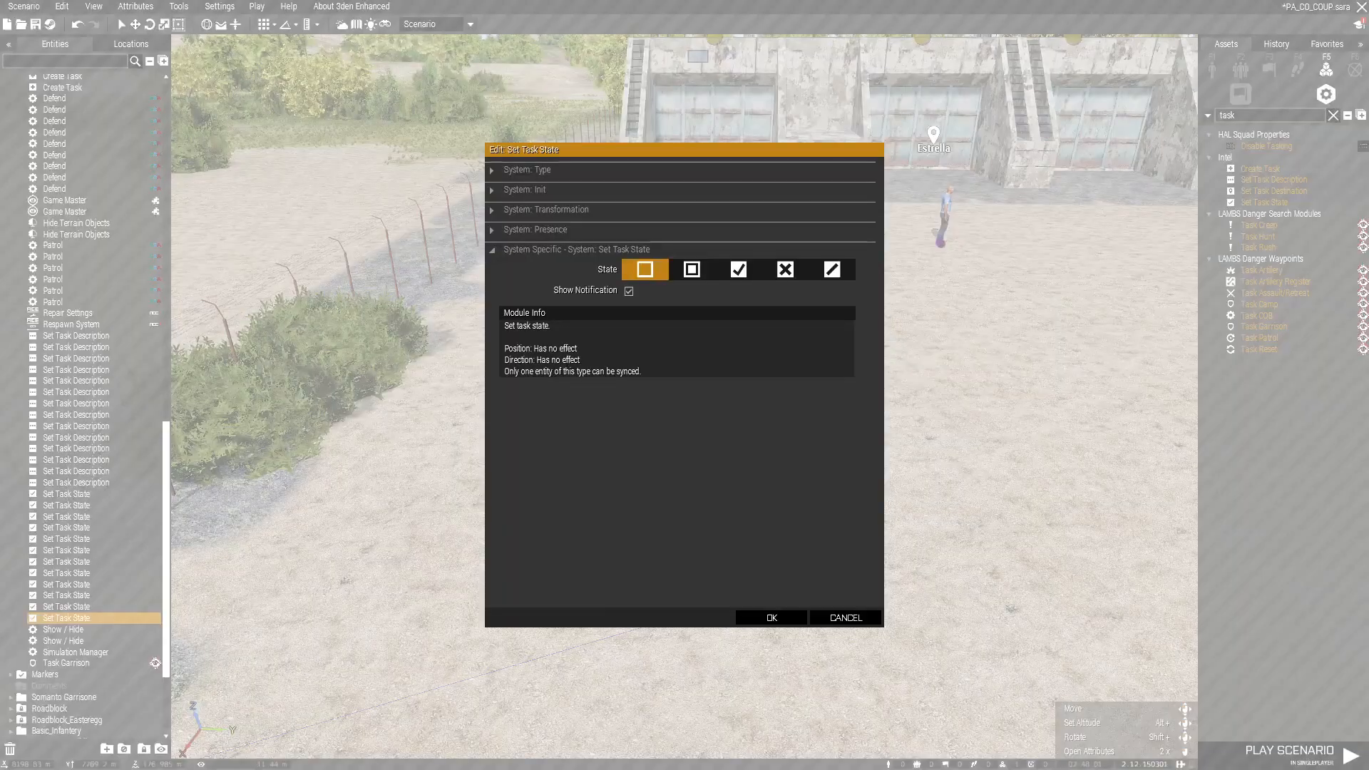
Step: Set the Set Task State module to Succeeded
double_click(758, 469)
click(739, 268)
click(771, 618)
Step: Sync both new modules to the Create Task module
click(662, 470)
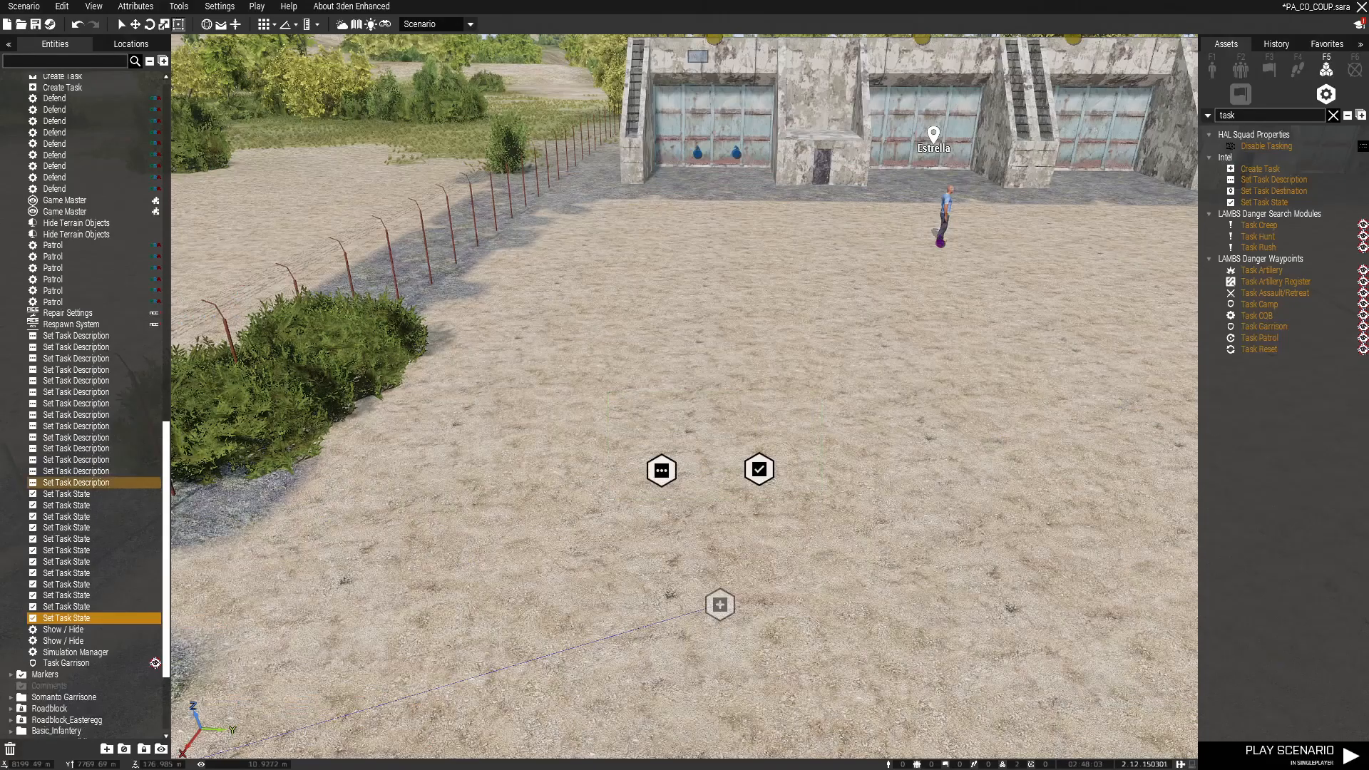
right_click(758, 468)
mouse_move(785, 443)
click(948, 453)
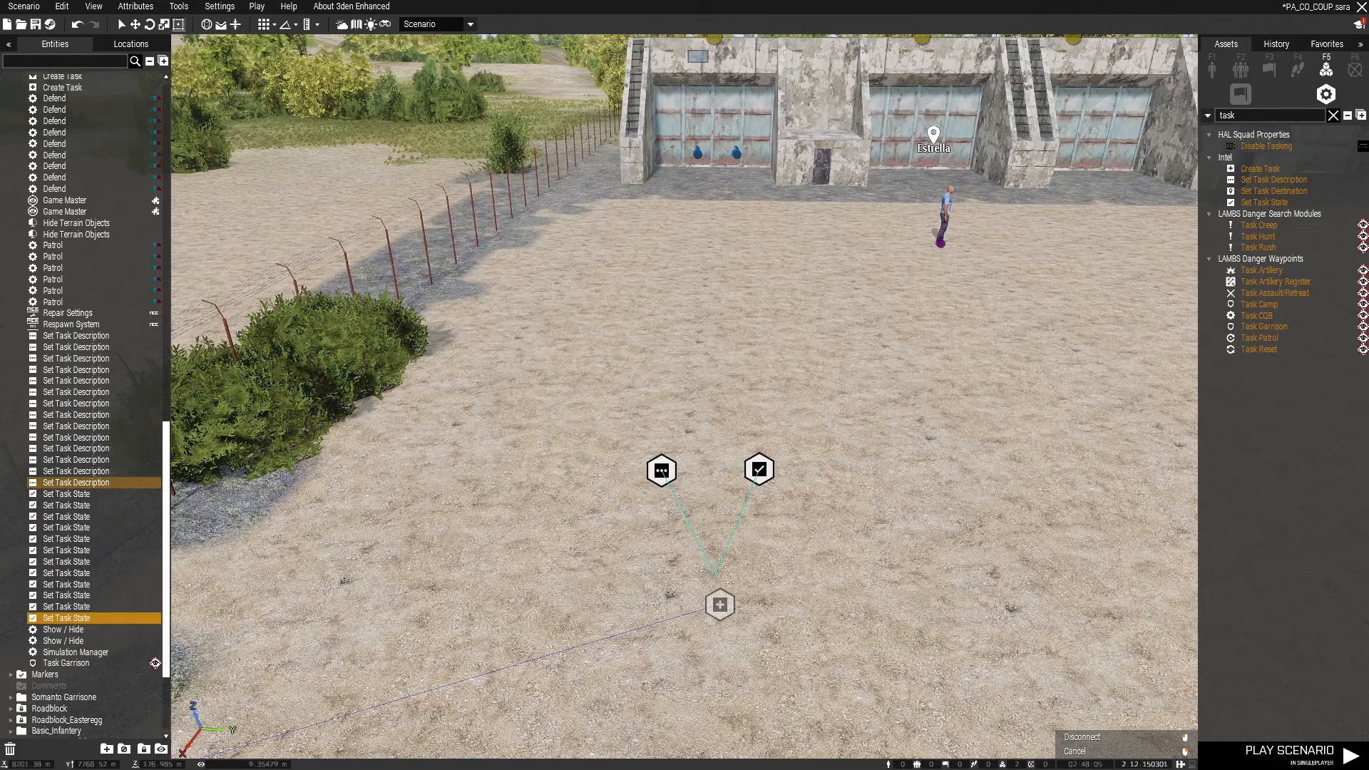
click(720, 605)
click(820, 549)
click(1269, 69)
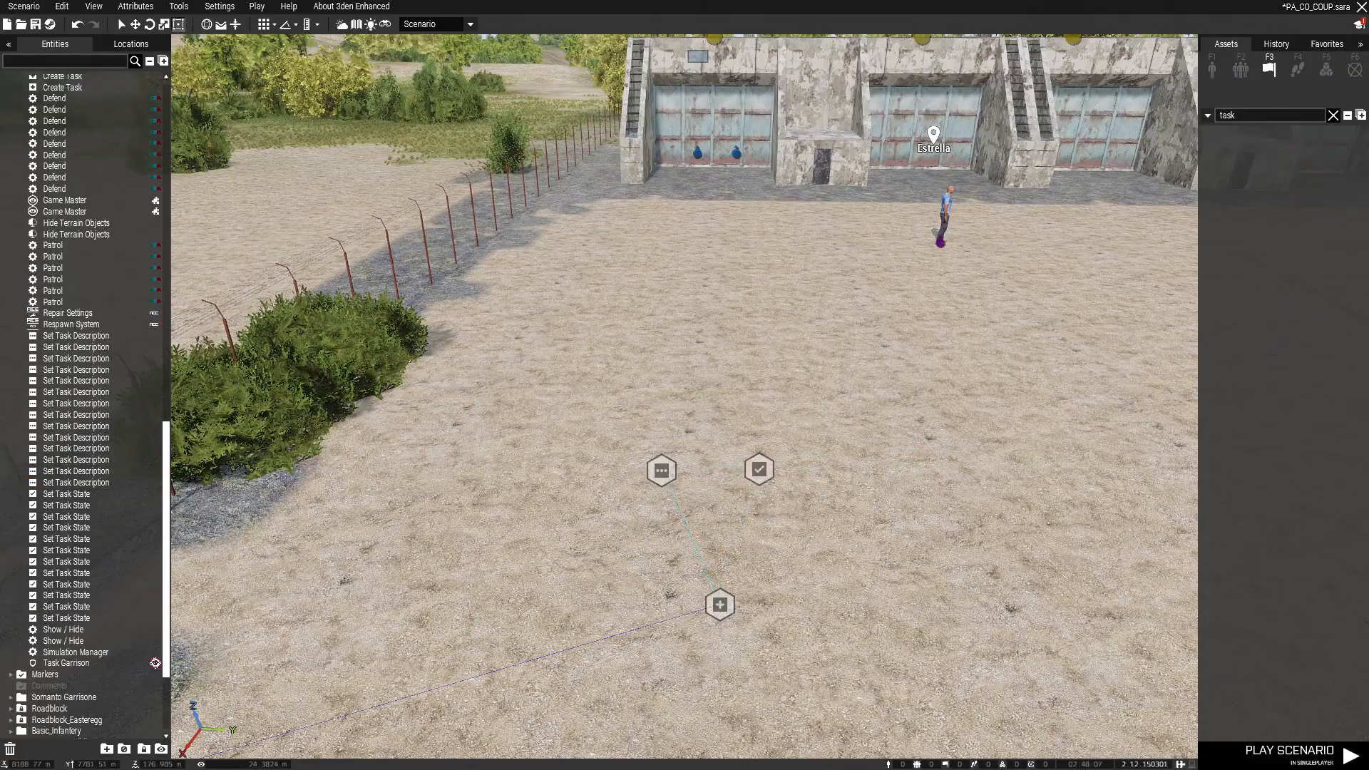
click(1333, 116)
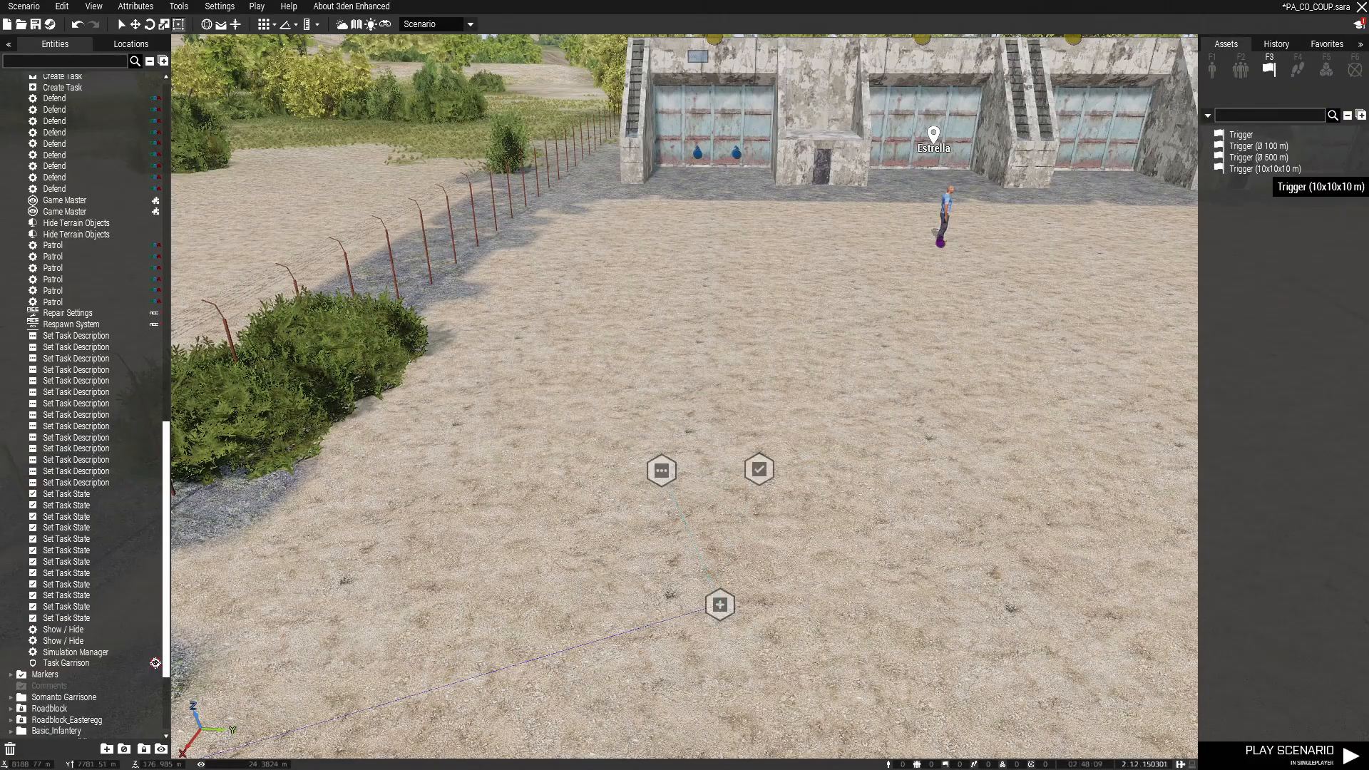
Step: Place a 10x10x10 m trigger in front of the first bunker door
click(1272, 169)
key(w)
key(w)
key(s)
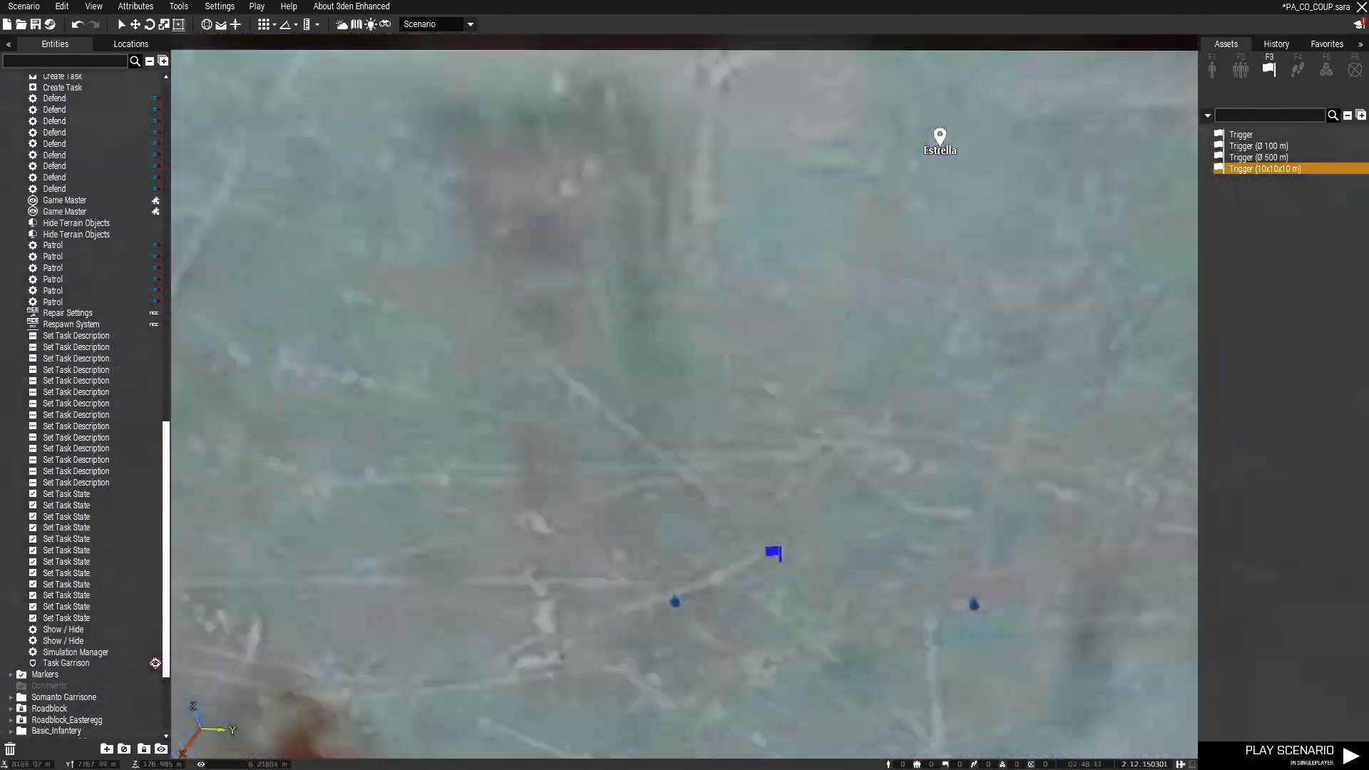
click(785, 550)
key(s)
key(w)
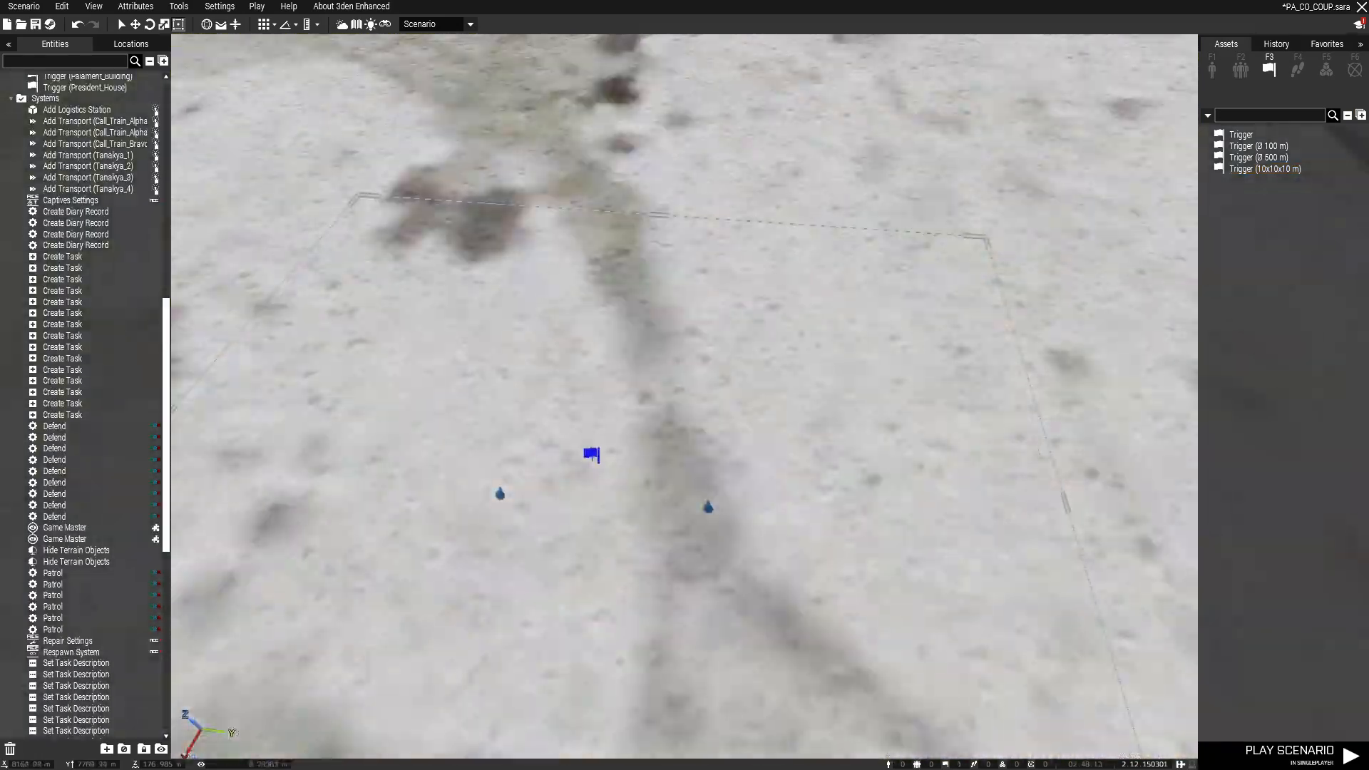
key(w)
drag(591, 455, 557, 559)
key(s)
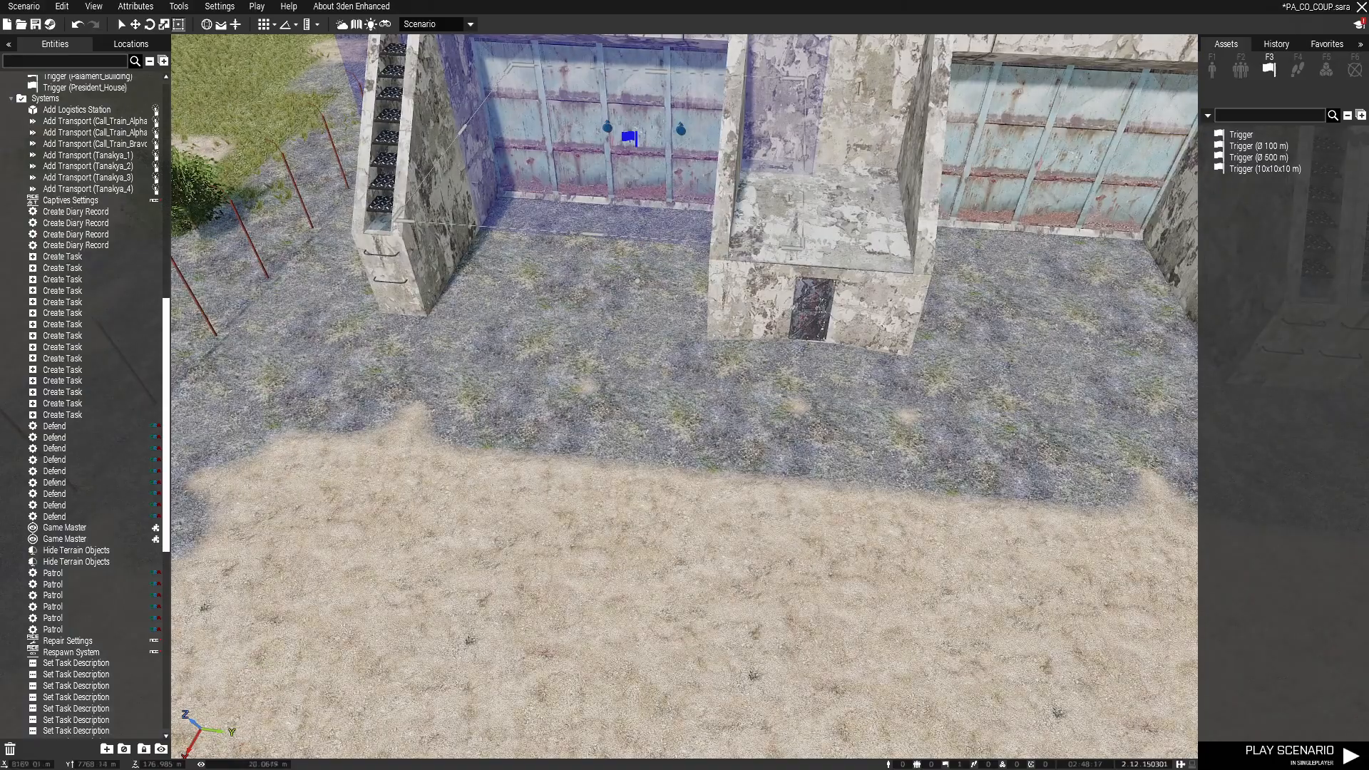
key(s)
Step: Set the trigger's activation to BLUFOR, Not Present
double_click(832, 206)
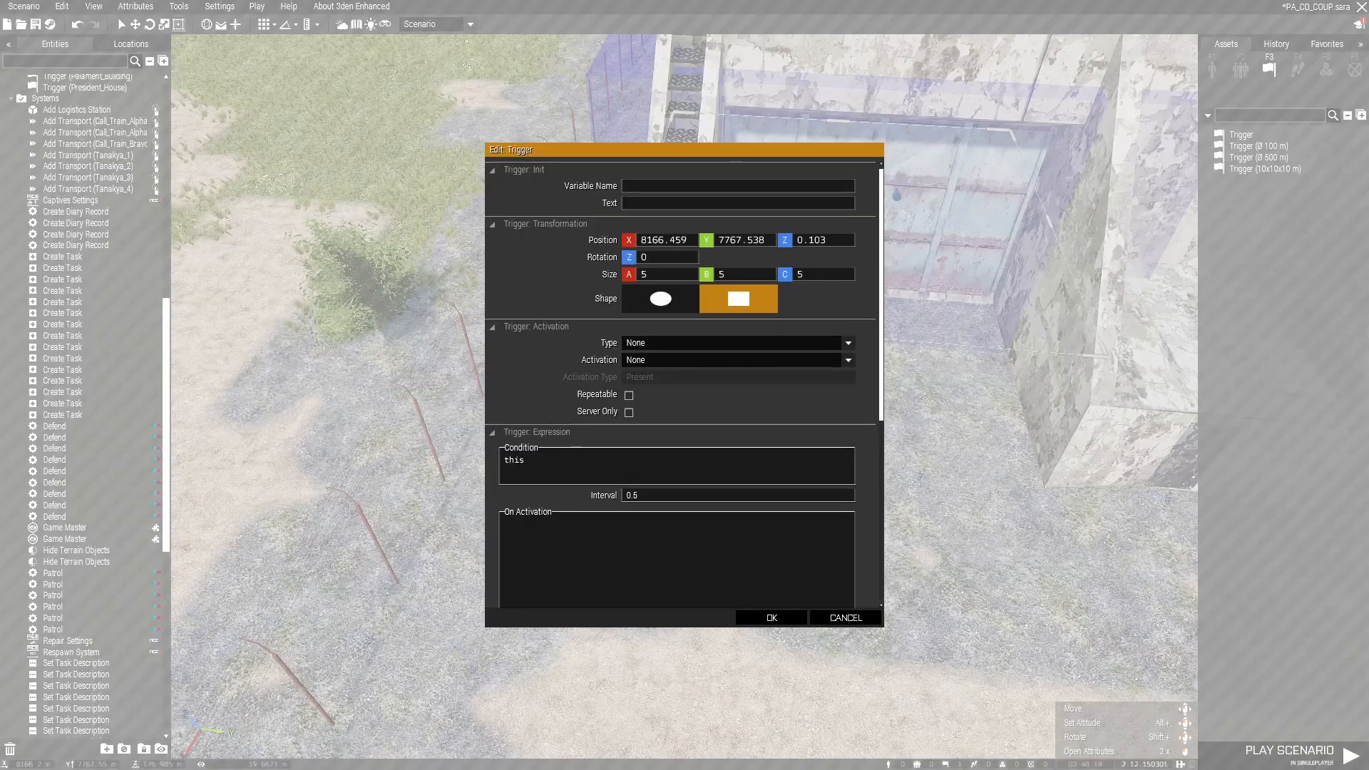
click(713, 359)
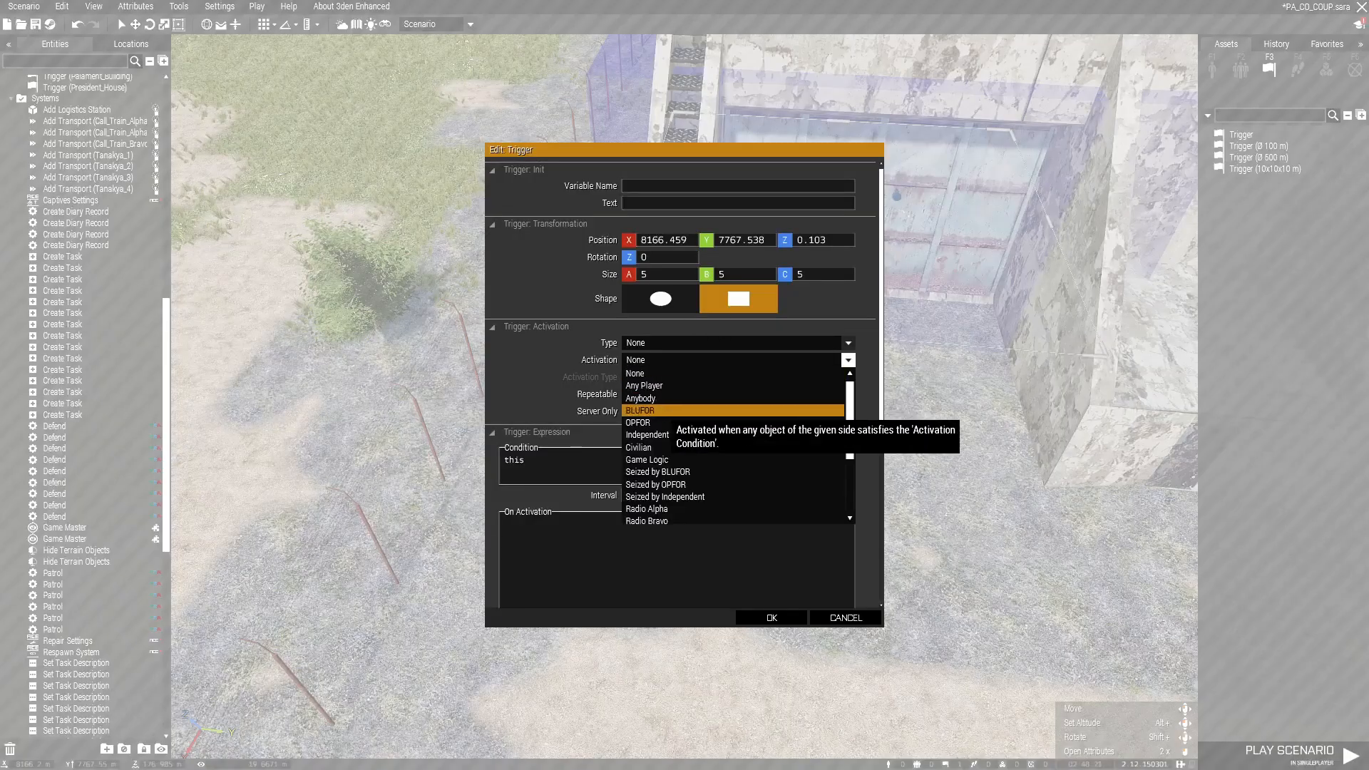
click(642, 410)
click(713, 376)
click(641, 390)
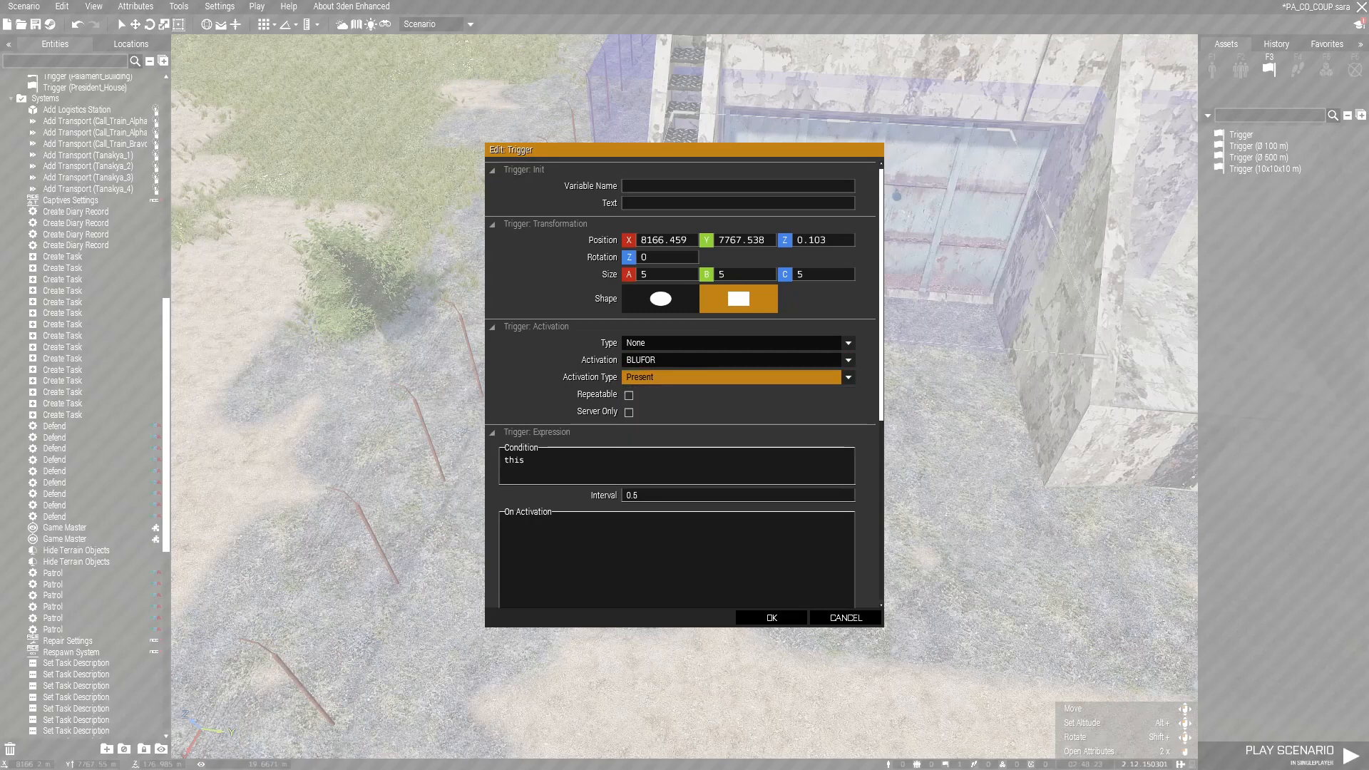
click(713, 376)
click(642, 403)
scroll(683, 385, down, 5)
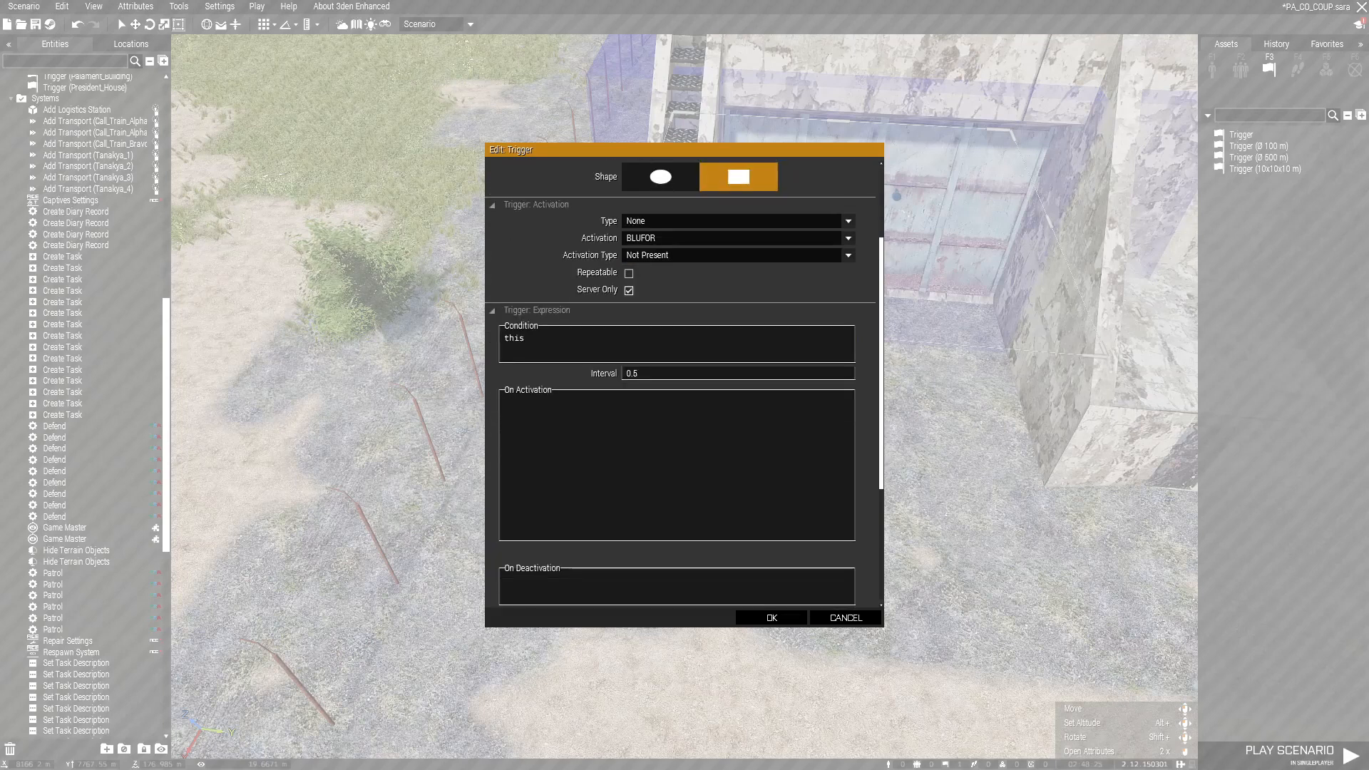
click(771, 618)
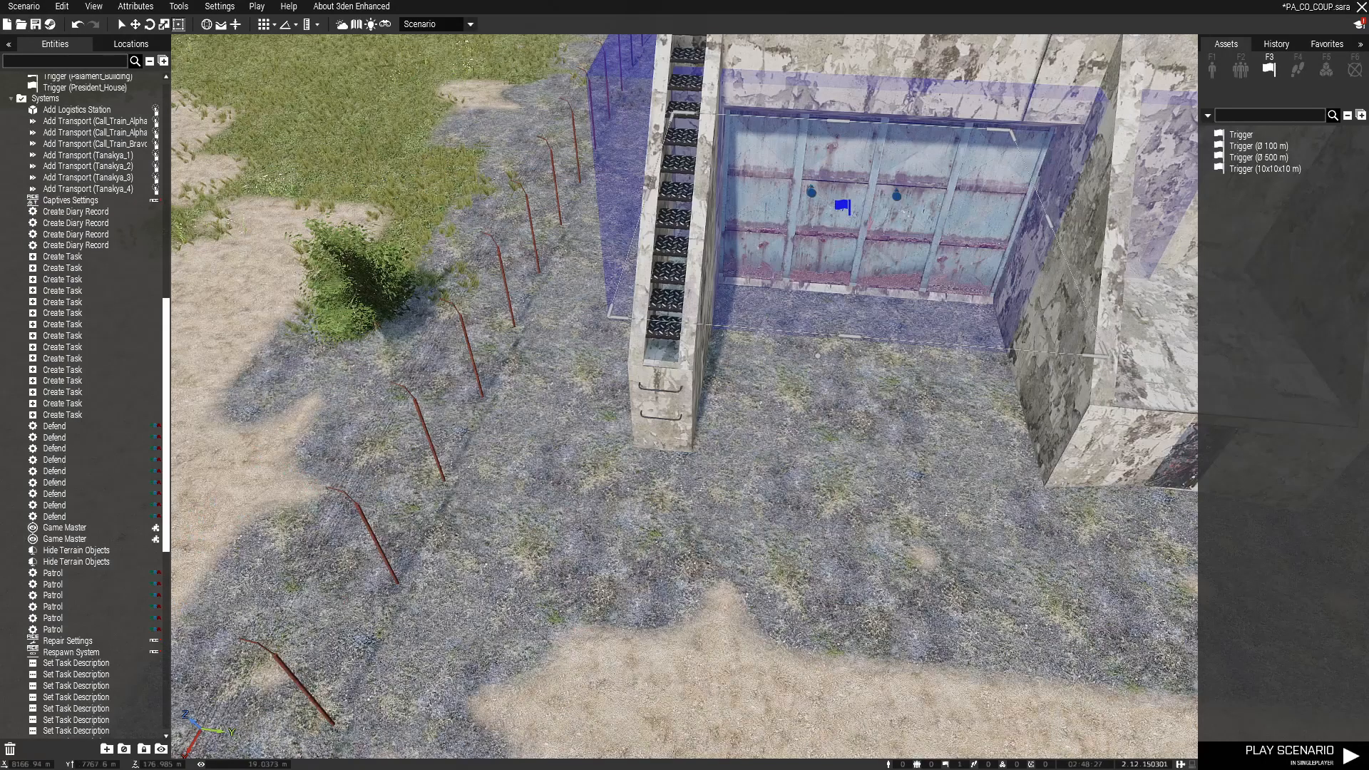
Step: Sync the trigger to the Set Task Description and Set Task State modules
right_click(845, 207)
mouse_move(920, 214)
click(1076, 215)
key(s)
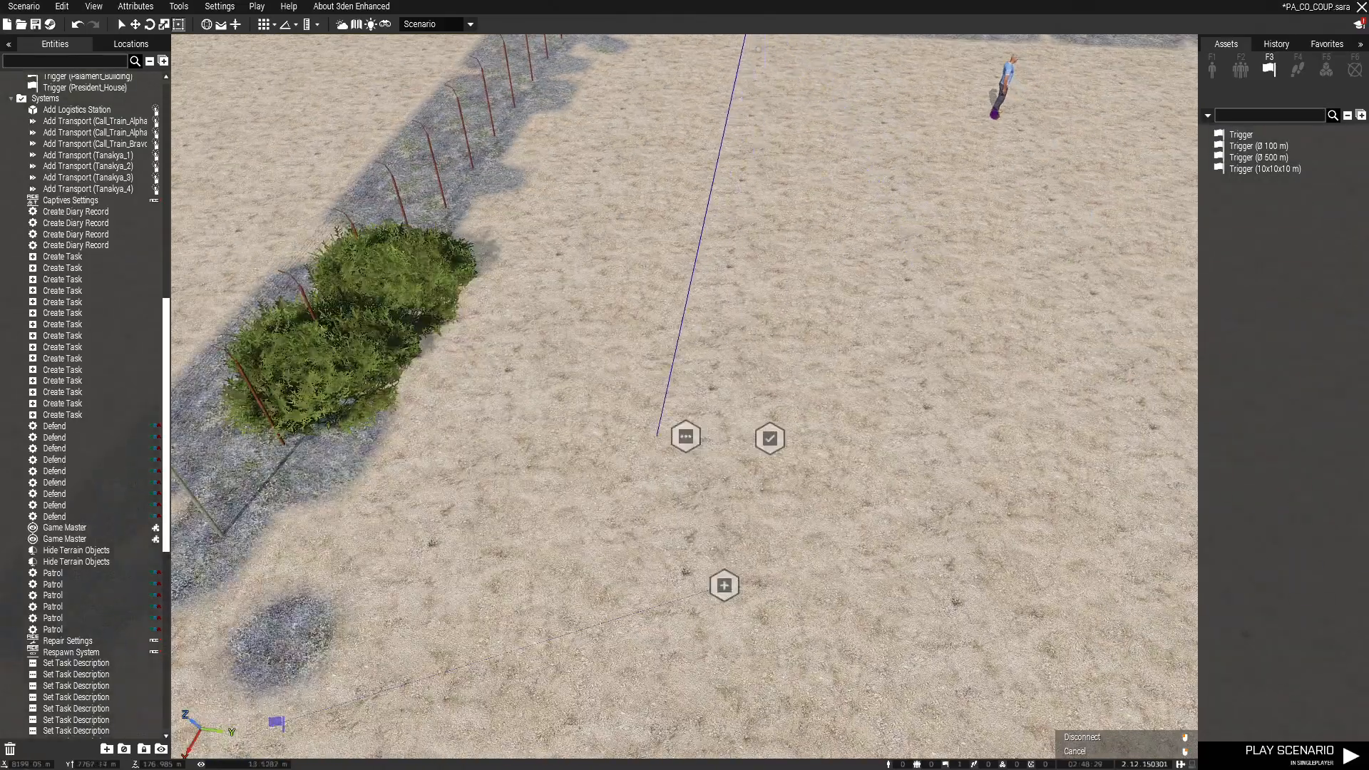
click(677, 433)
right_drag(677, 432, 674, 246)
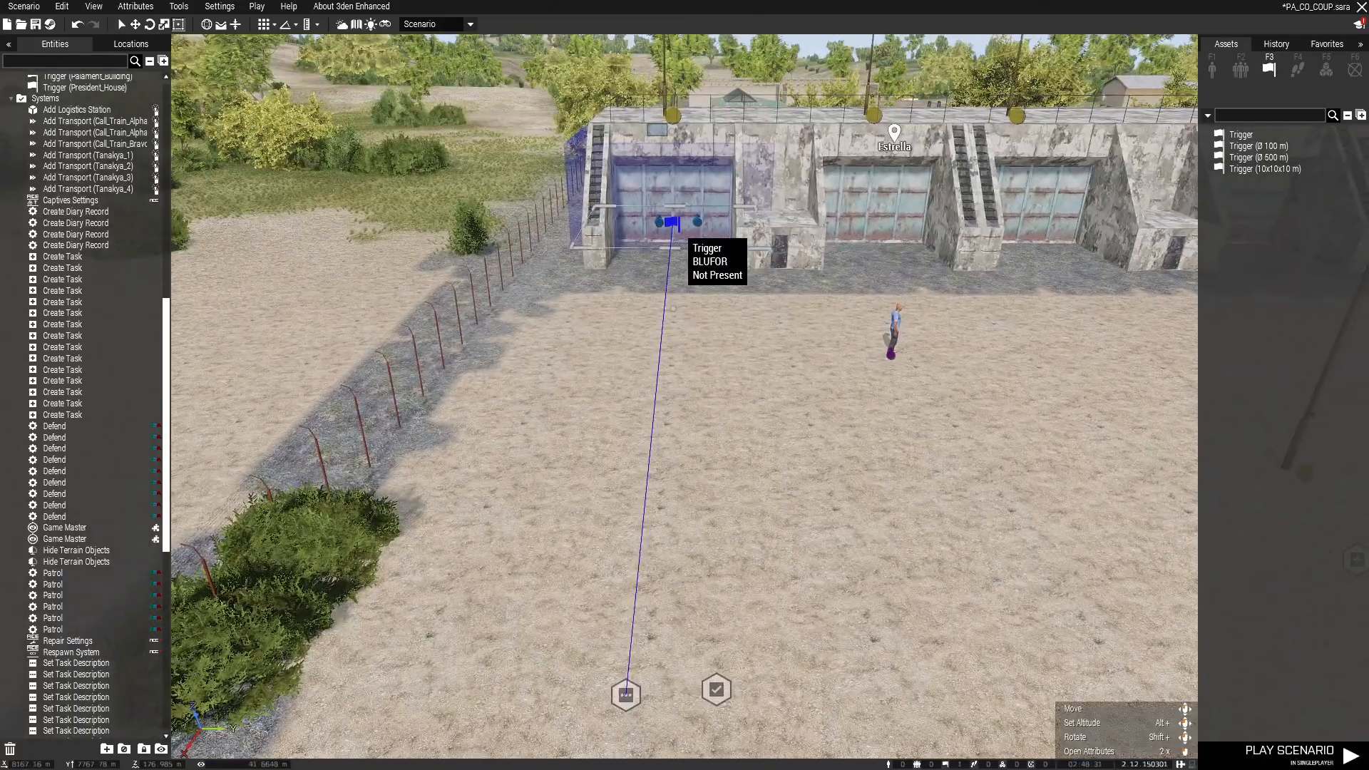
right_click(674, 228)
mouse_move(742, 236)
click(866, 237)
click(717, 689)
key(s)
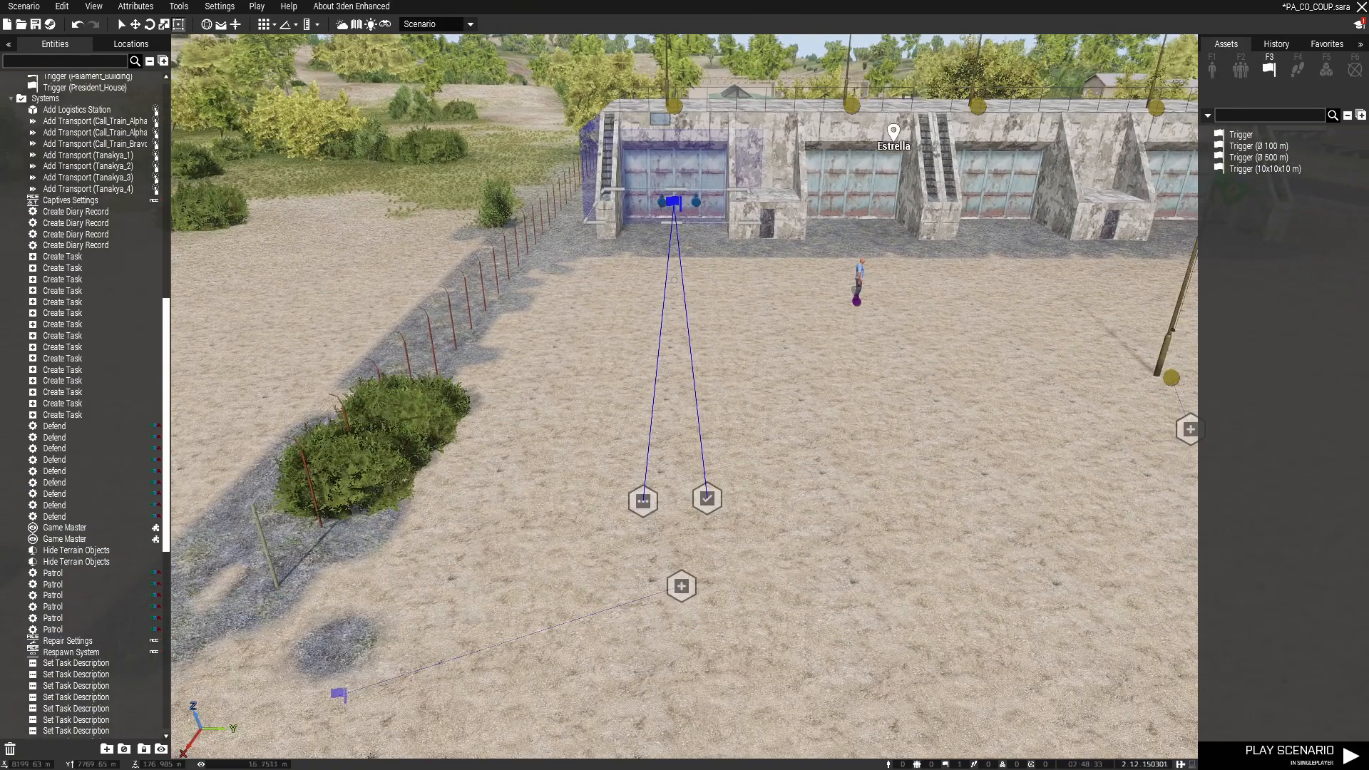
Step: Sync the Set Task State module to the Create Task module and check the links
right_click(707, 498)
mouse_move(741, 442)
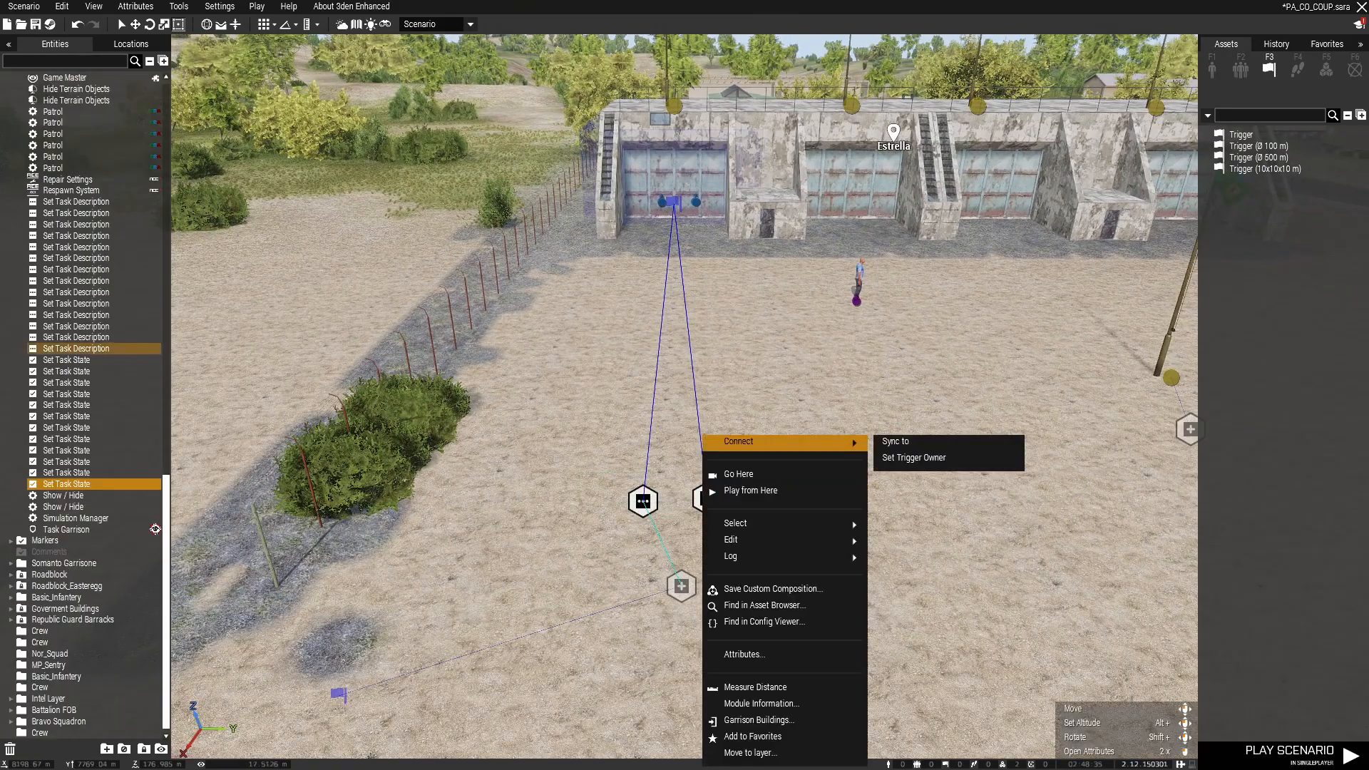
click(896, 441)
click(680, 585)
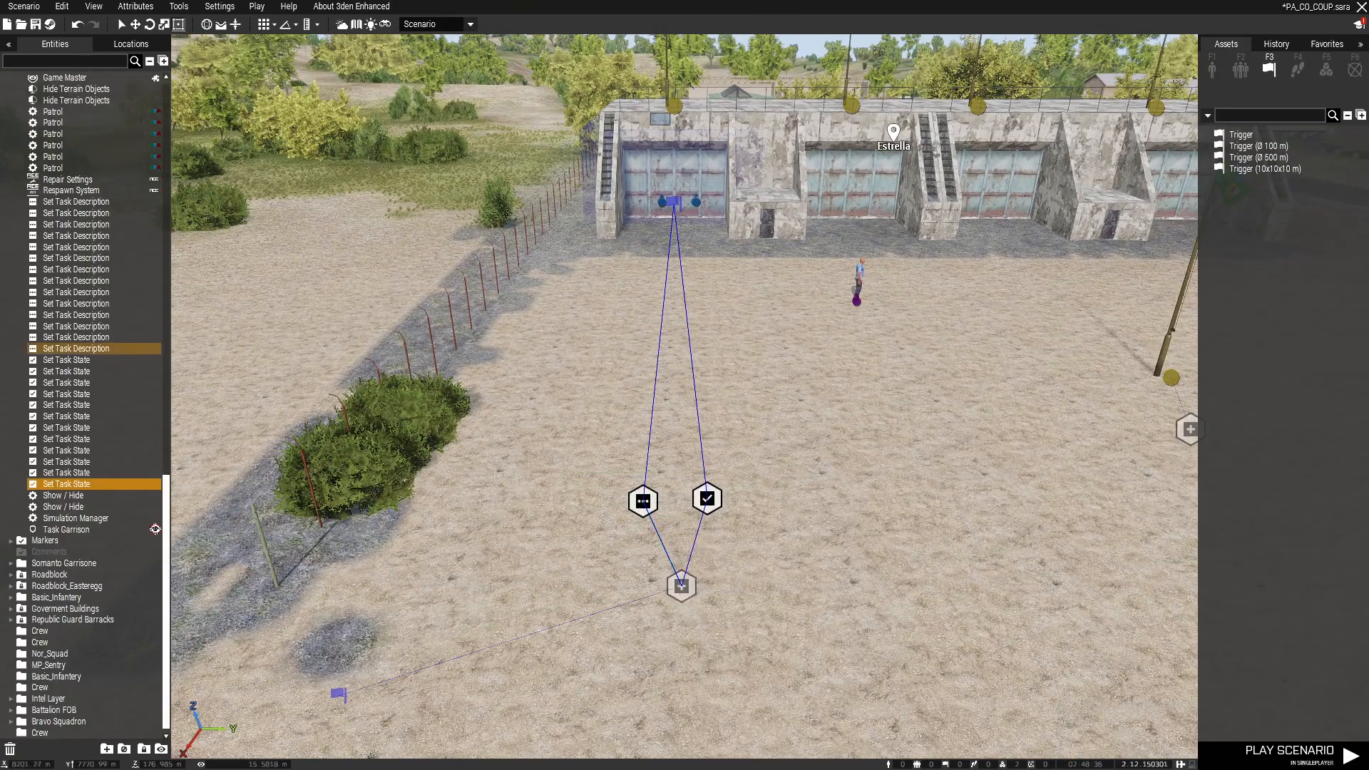
click(682, 586)
click(645, 503)
click(684, 588)
click(779, 562)
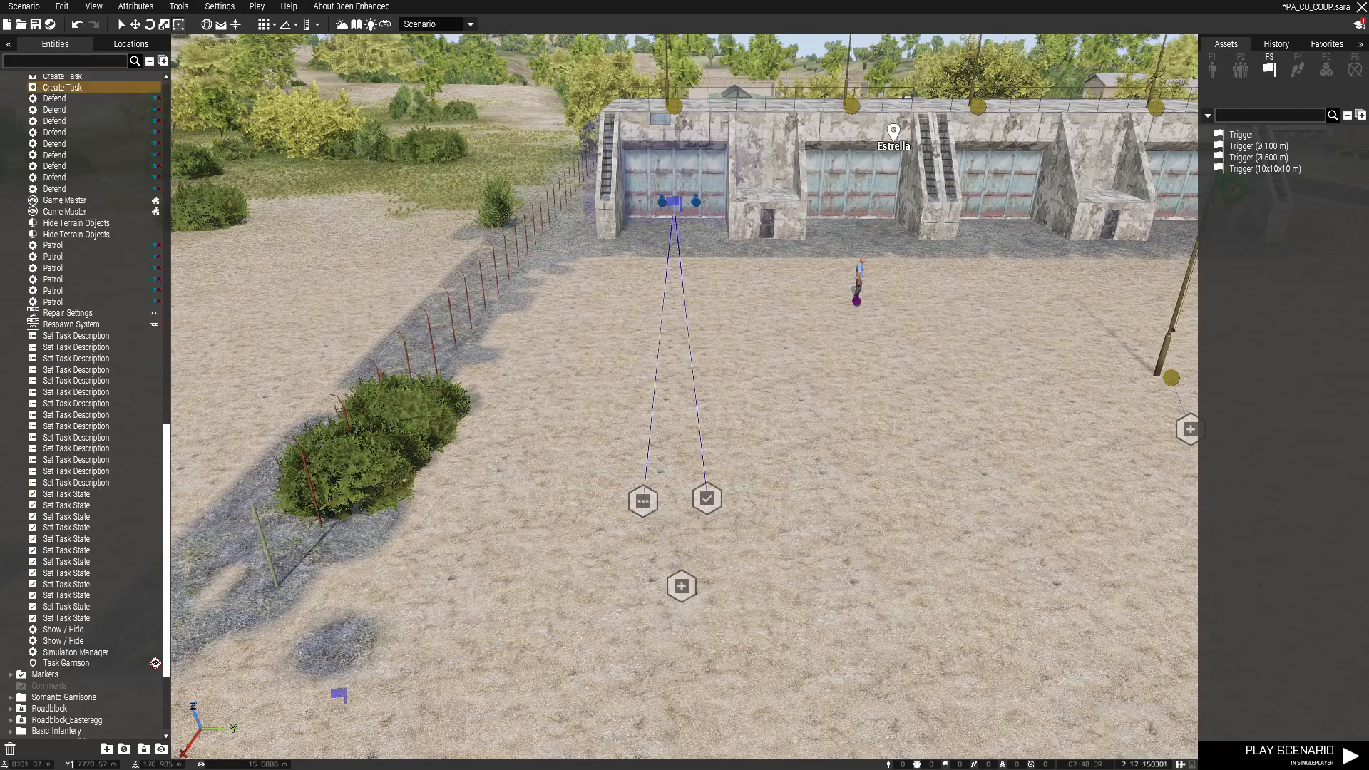
right_drag(779, 562, 848, 570)
Step: Copy and paste the Set Task Description and State module pair beside the originals
key(s)
key(w)
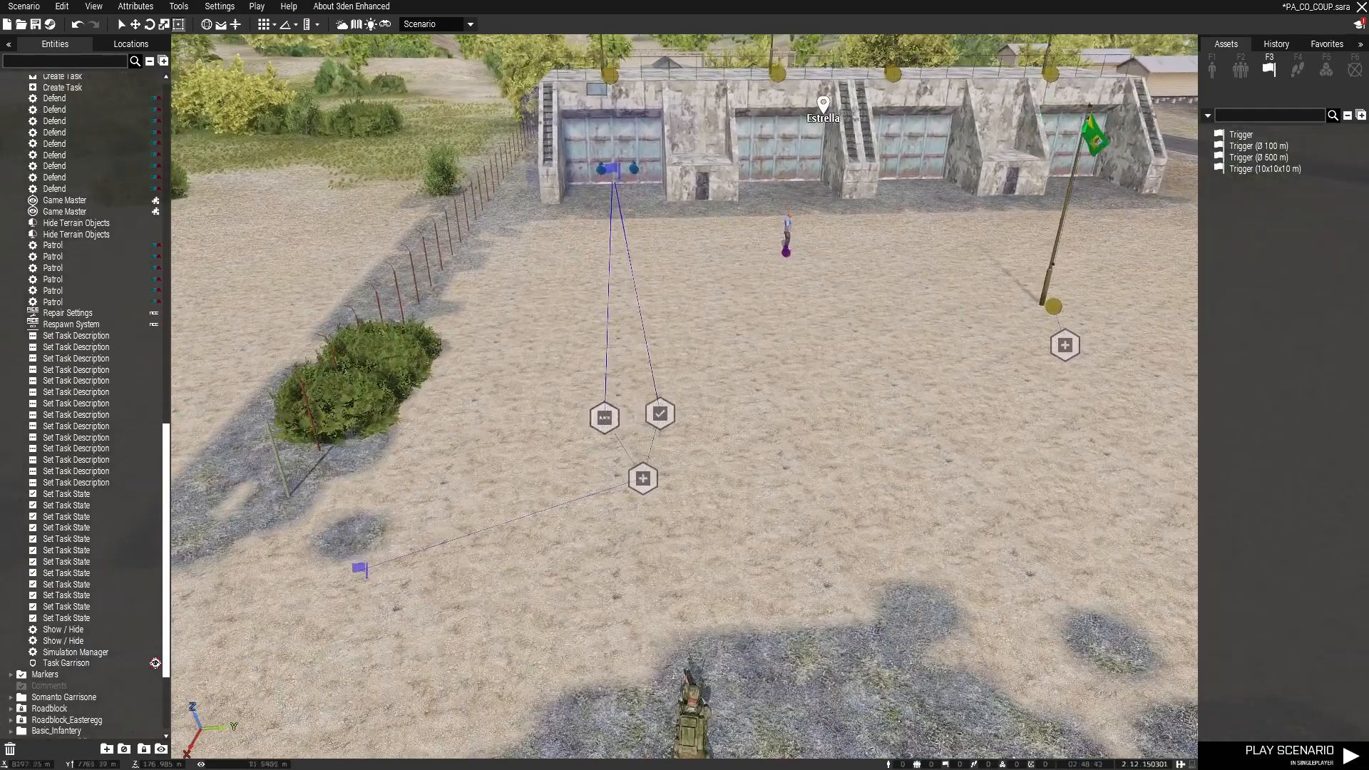
drag(503, 387, 702, 436)
key(ctrl+c)
key(ctrl+v)
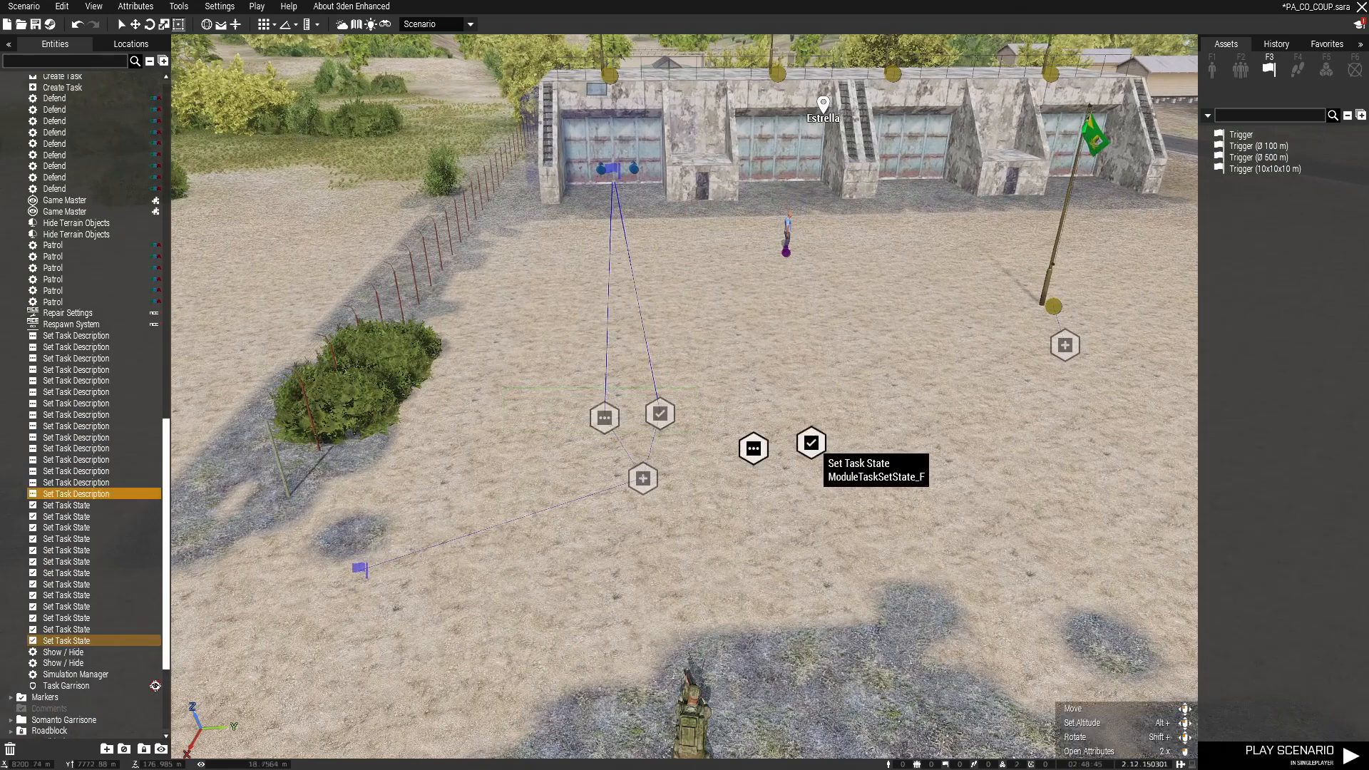
shift+drag(812, 444, 884, 515)
click(884, 515)
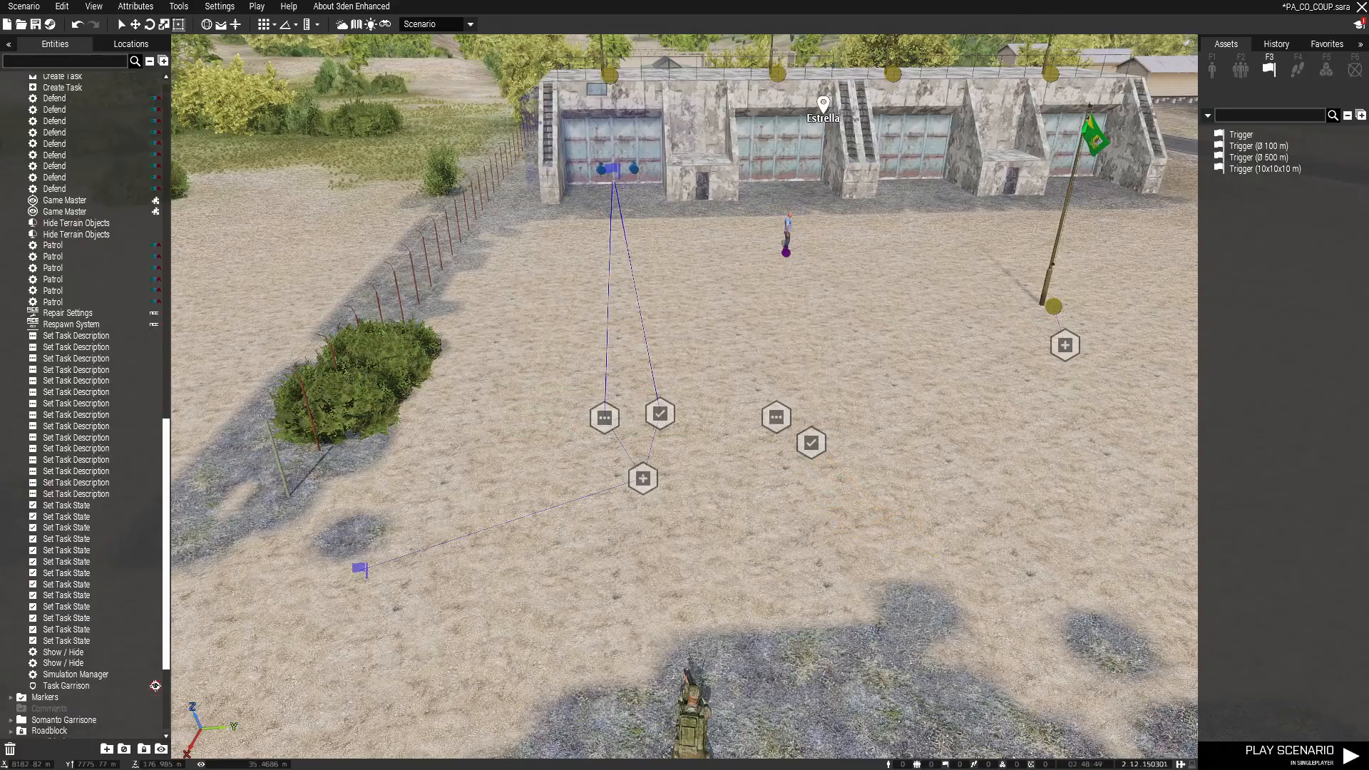
Step: Change the pasted description to 'Oh no they killed The BOT!' and its state to Failed
double_click(777, 417)
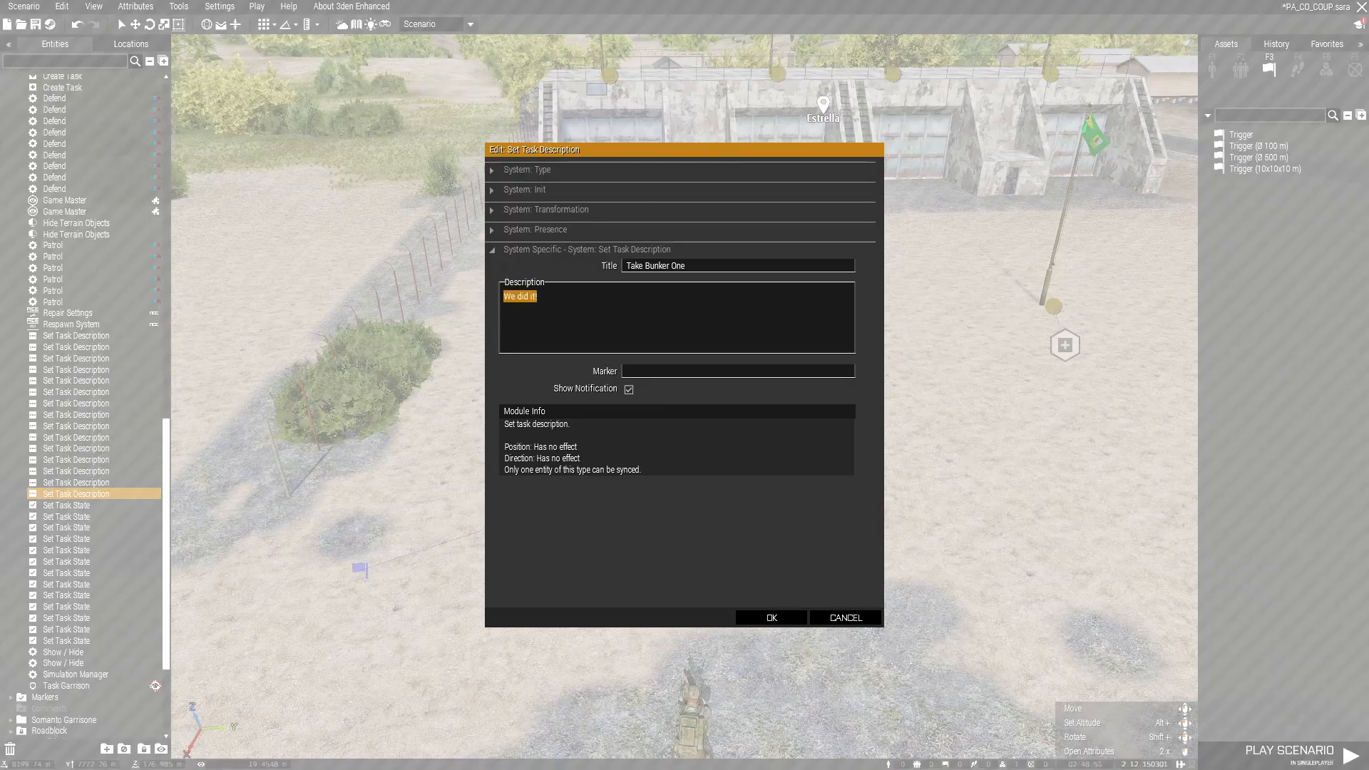
text(O)
text(they killed the BOT!)
click(771, 617)
double_click(777, 415)
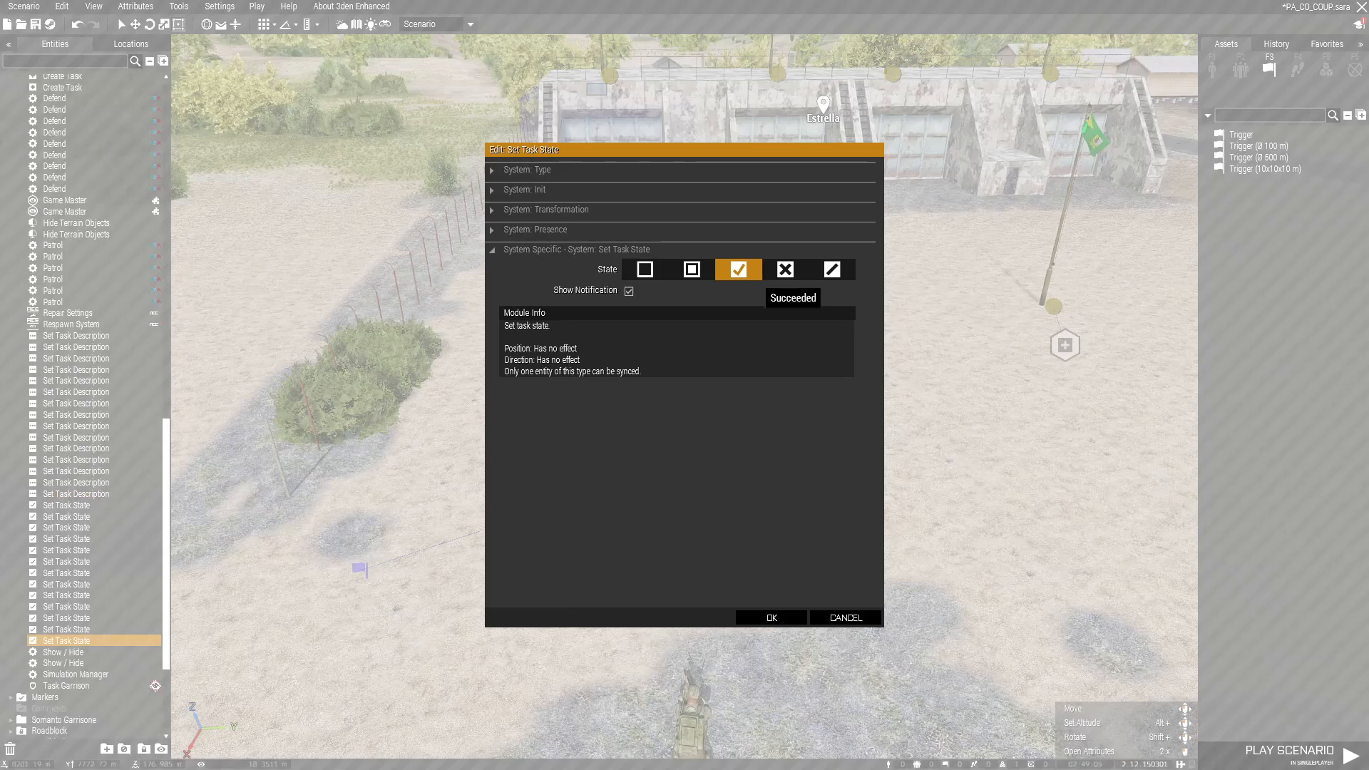
click(785, 269)
Step: Apply the Failed state and check the beggar's variable name, civilianBOT
key(Return)
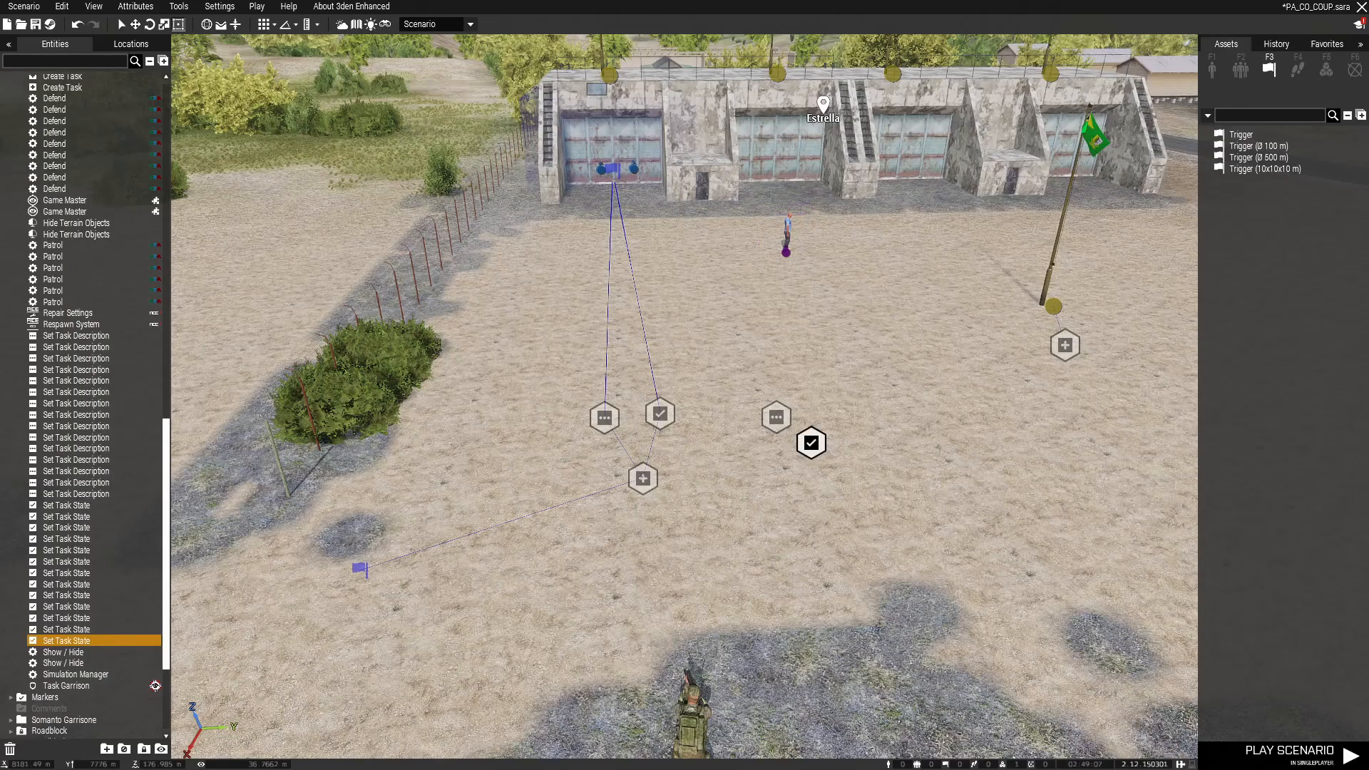
double_click(787, 239)
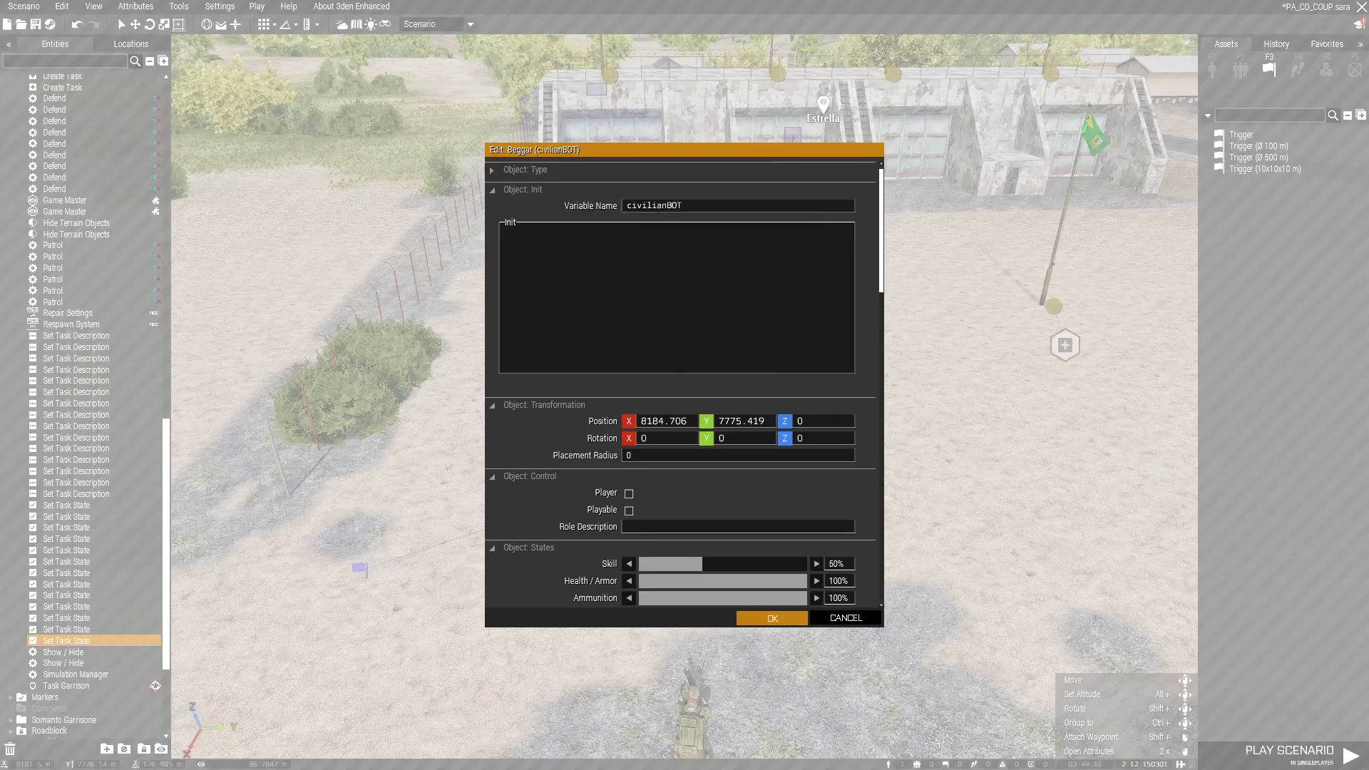
click(772, 618)
Step: Place a trigger beside the new modules with condition '!alive civilianBOT;'
click(1256, 146)
click(1242, 135)
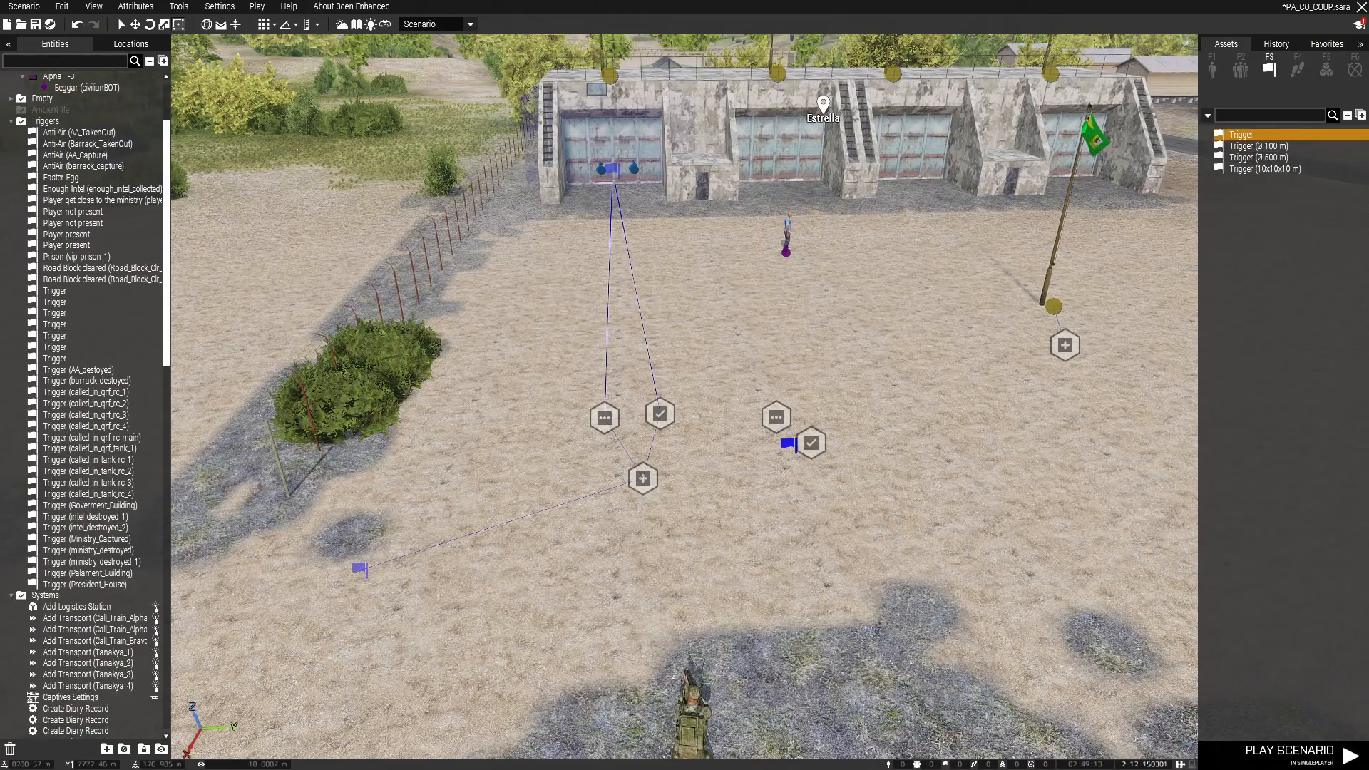
double_click(847, 386)
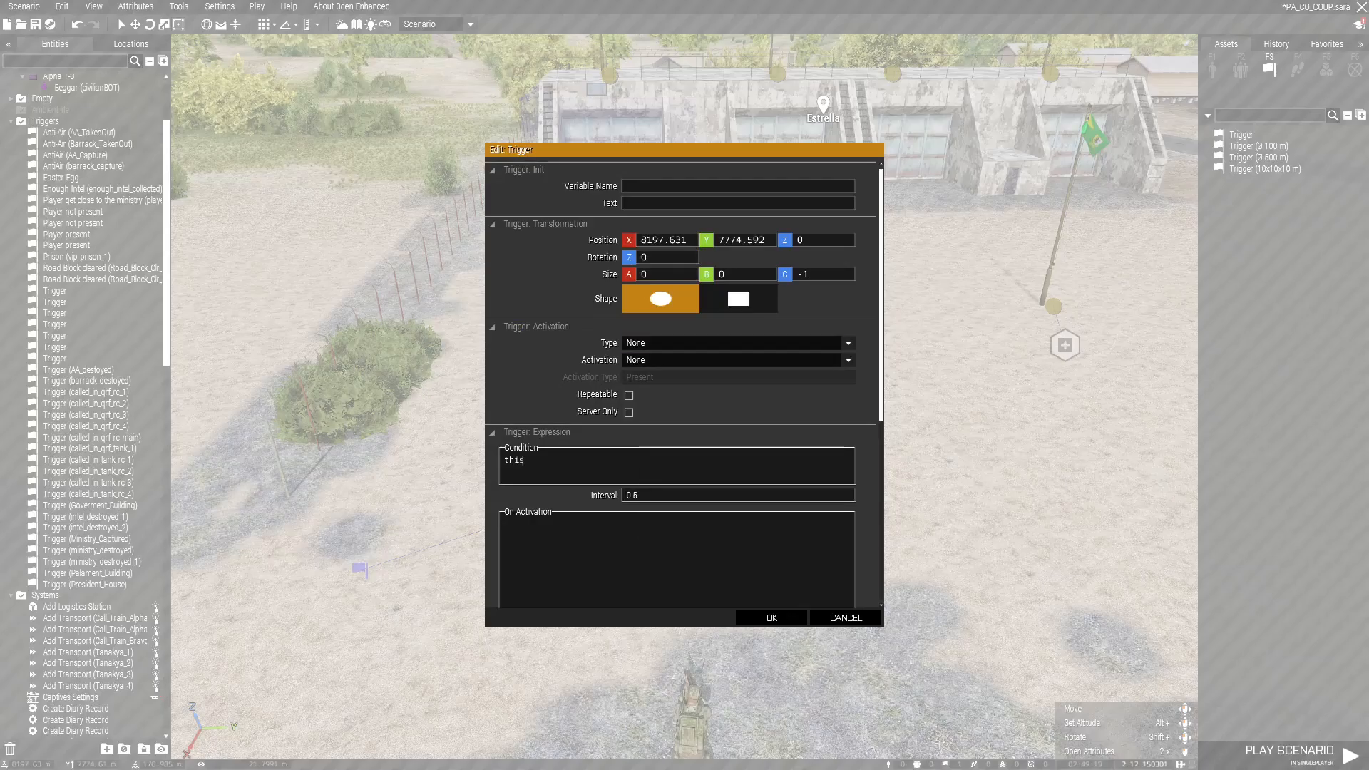
drag(504, 460, 546, 495)
text(!Al)
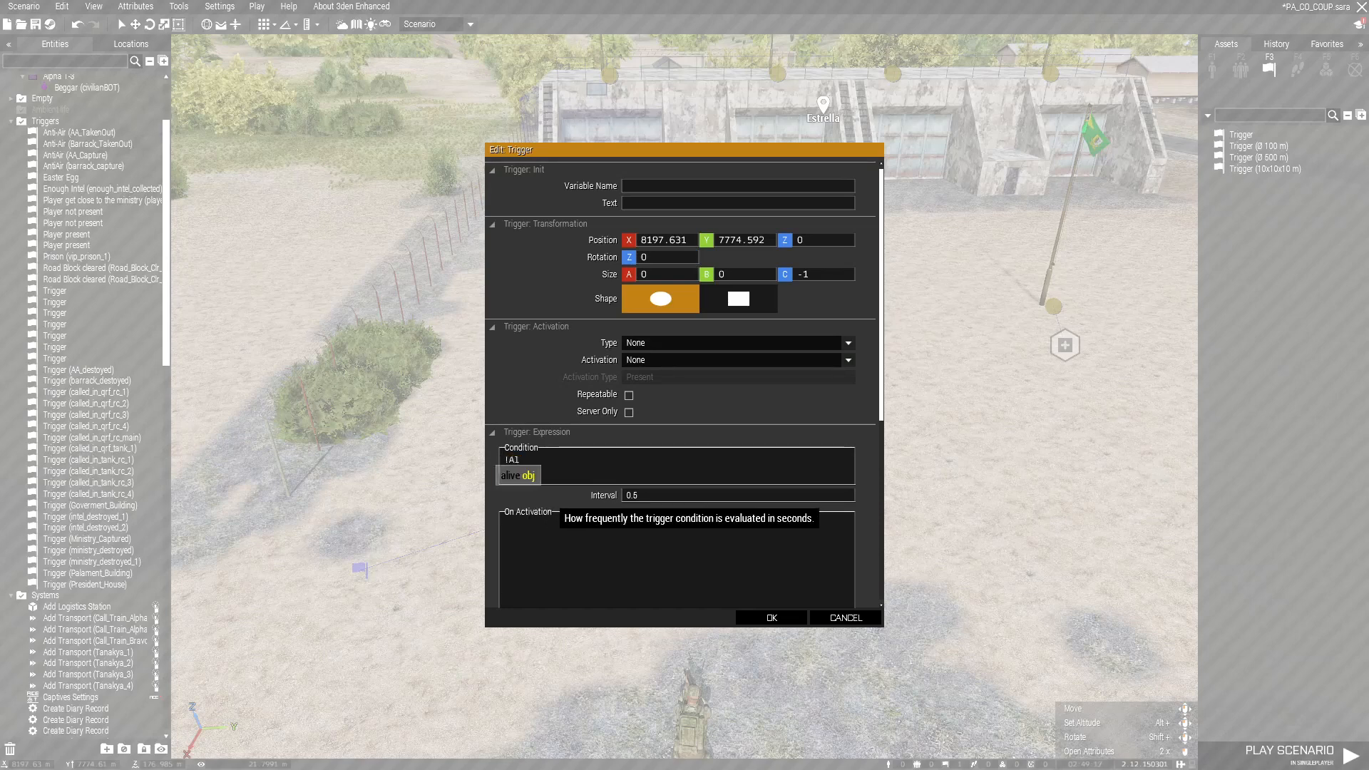
key(BackSpace)
key(BackSpace)
text(alive )
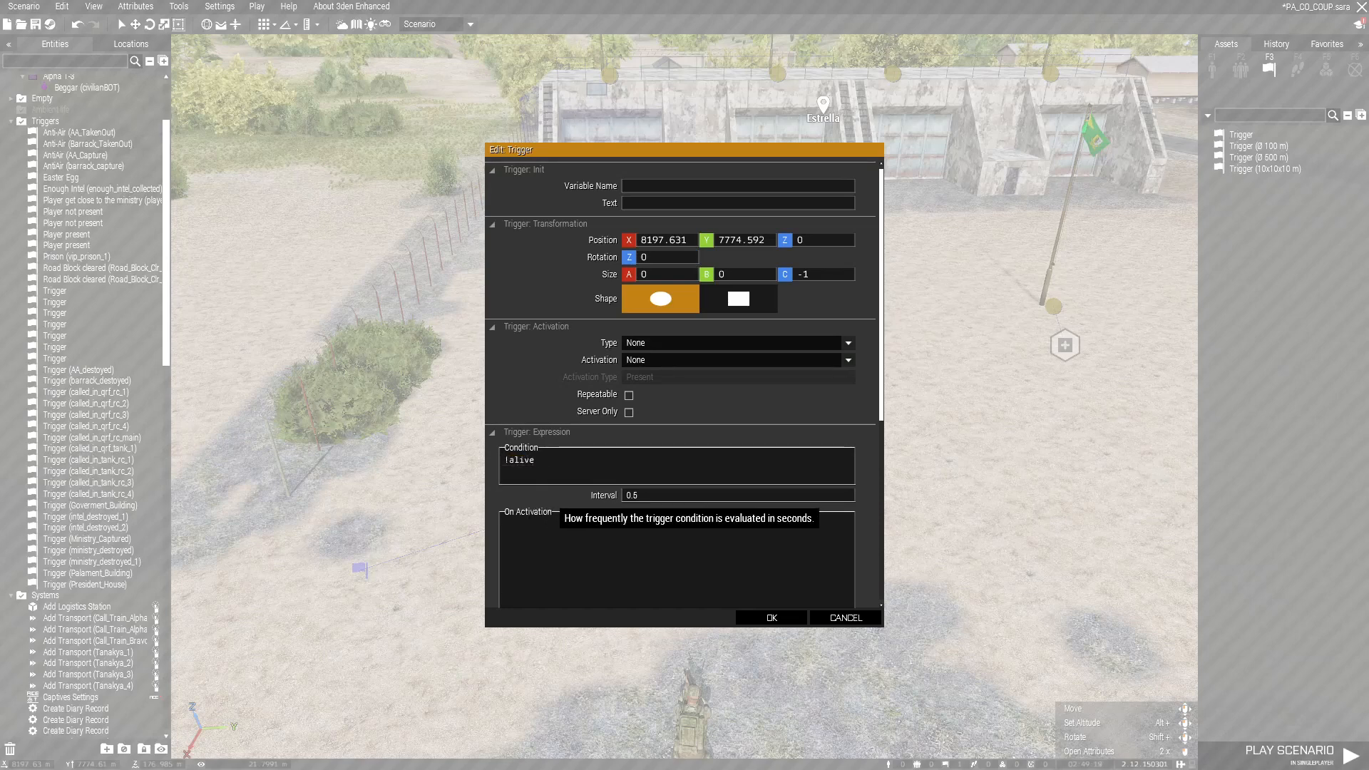
text(civilian)
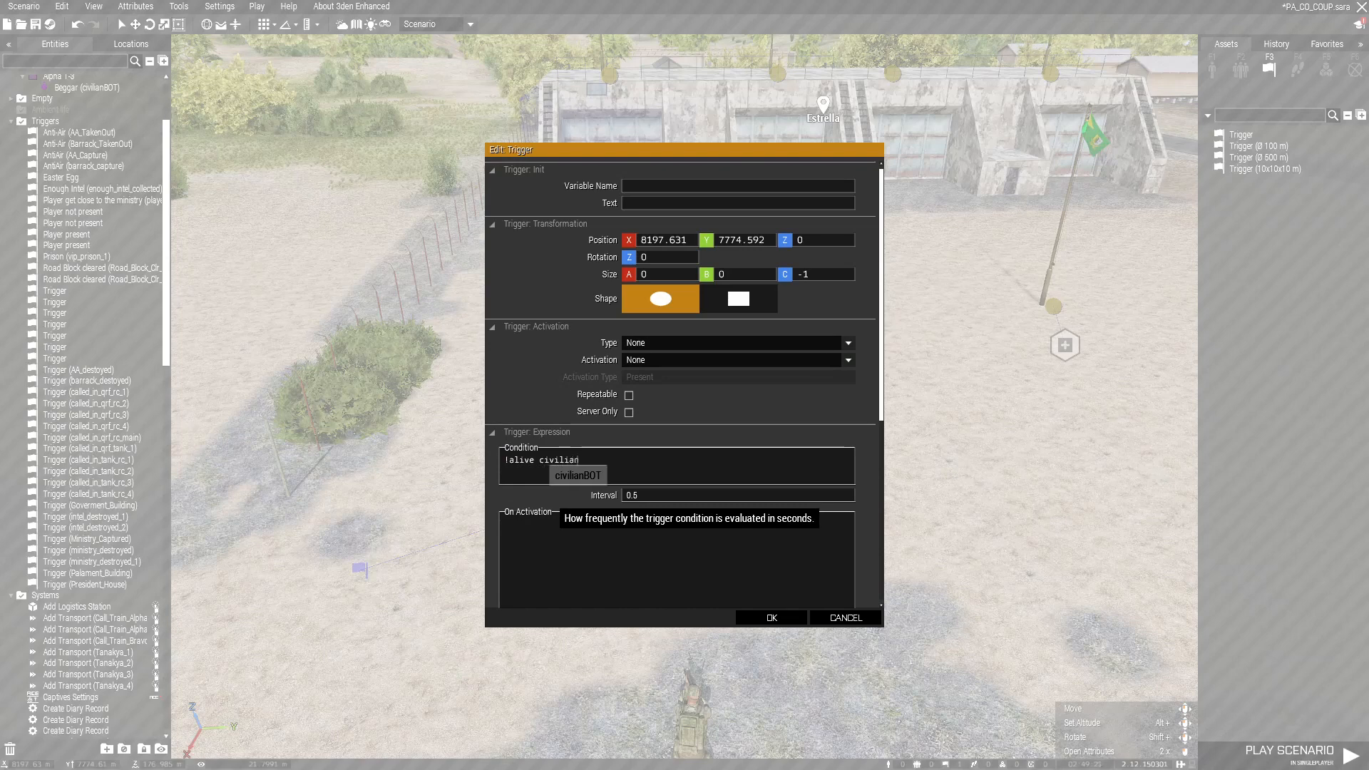
text(BOT;)
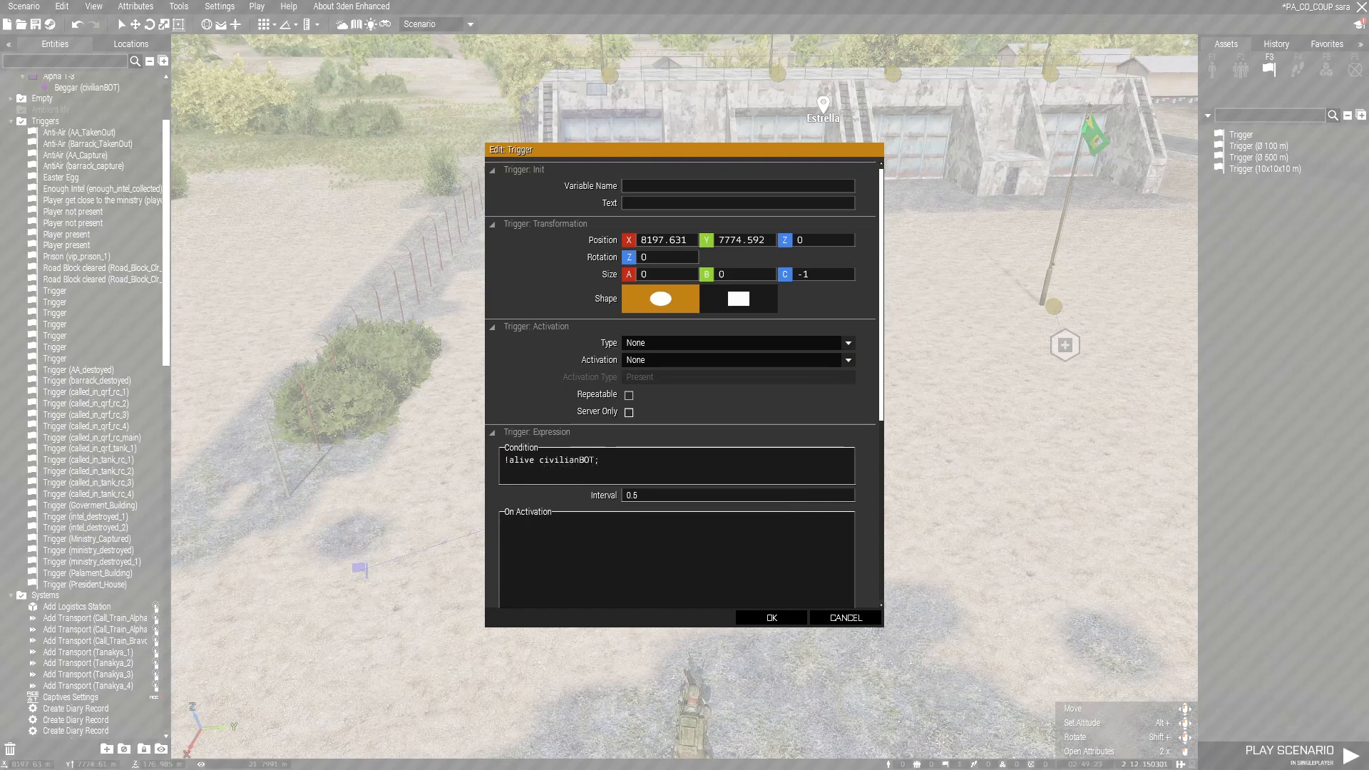
click(772, 618)
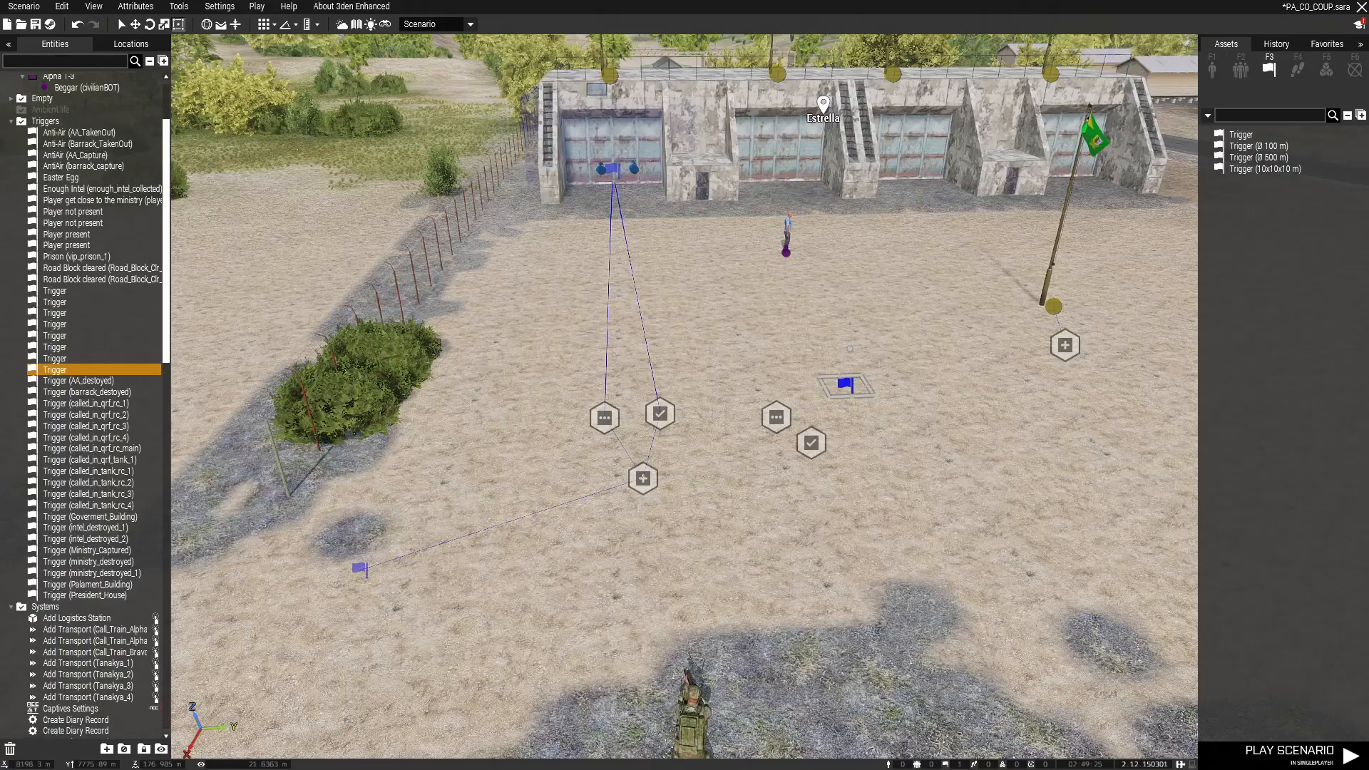
Step: Sync the civilianBOT death trigger to the second Set Task Description and Set Task State modules
right_click(853, 385)
mouse_move(864, 391)
click(720, 390)
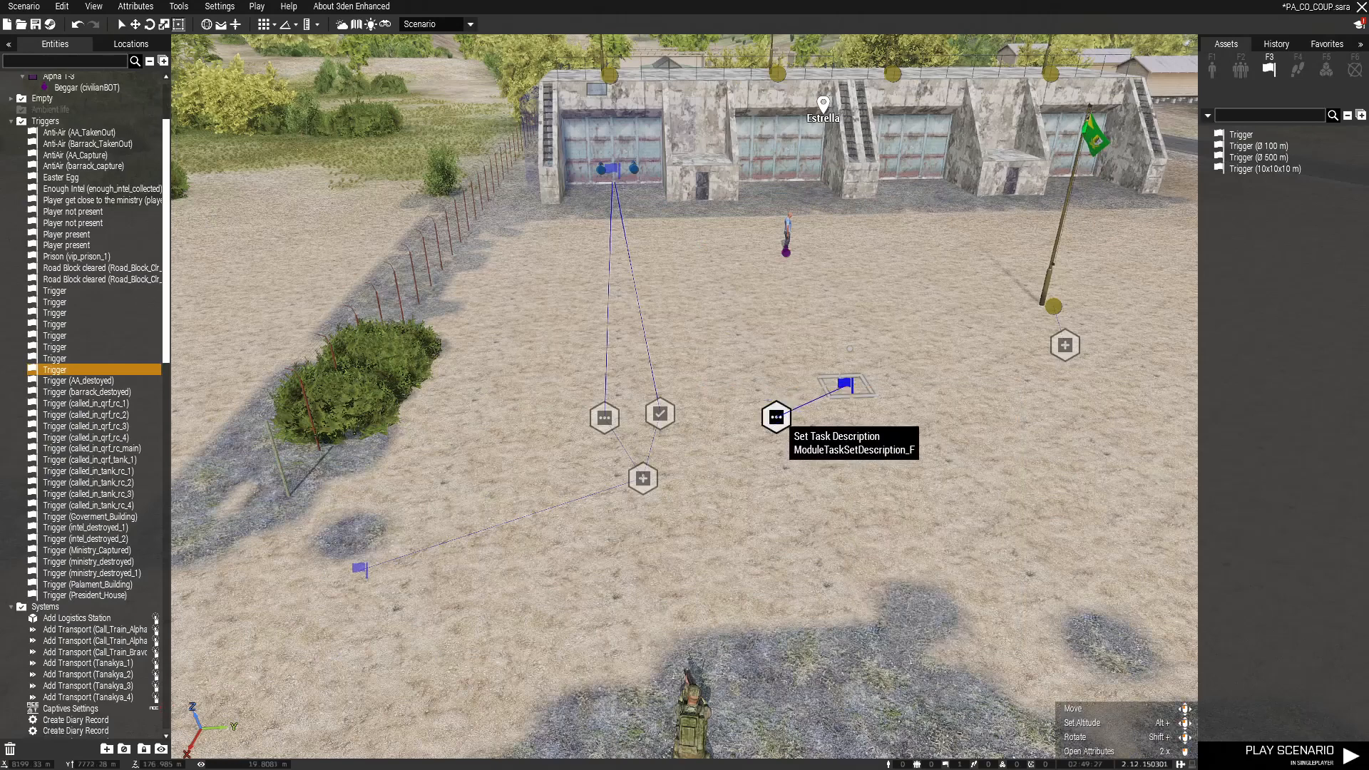
right_click(846, 383)
click(1048, 389)
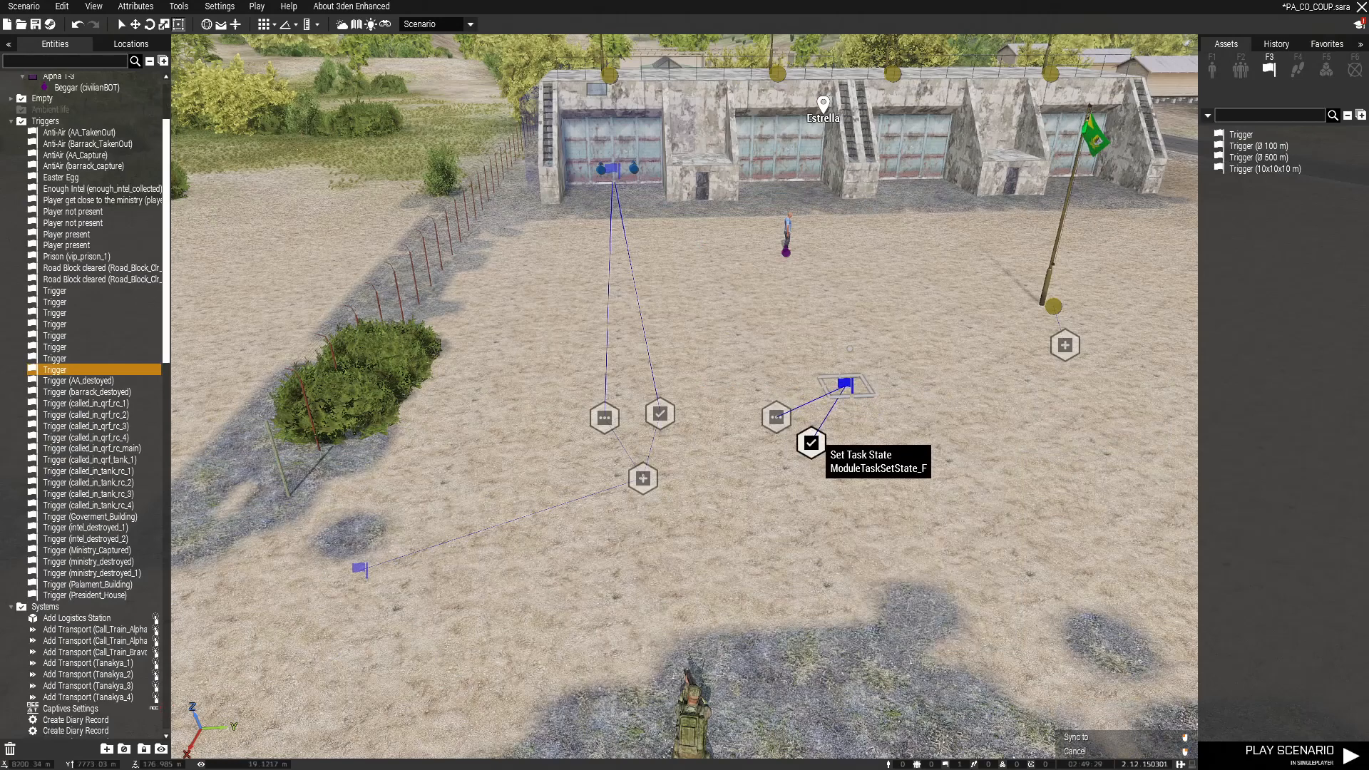
click(814, 440)
right_click(813, 441)
click(742, 398)
Step: Select both new task modules and sync them to the Create Task module
drag(742, 398, 816, 455)
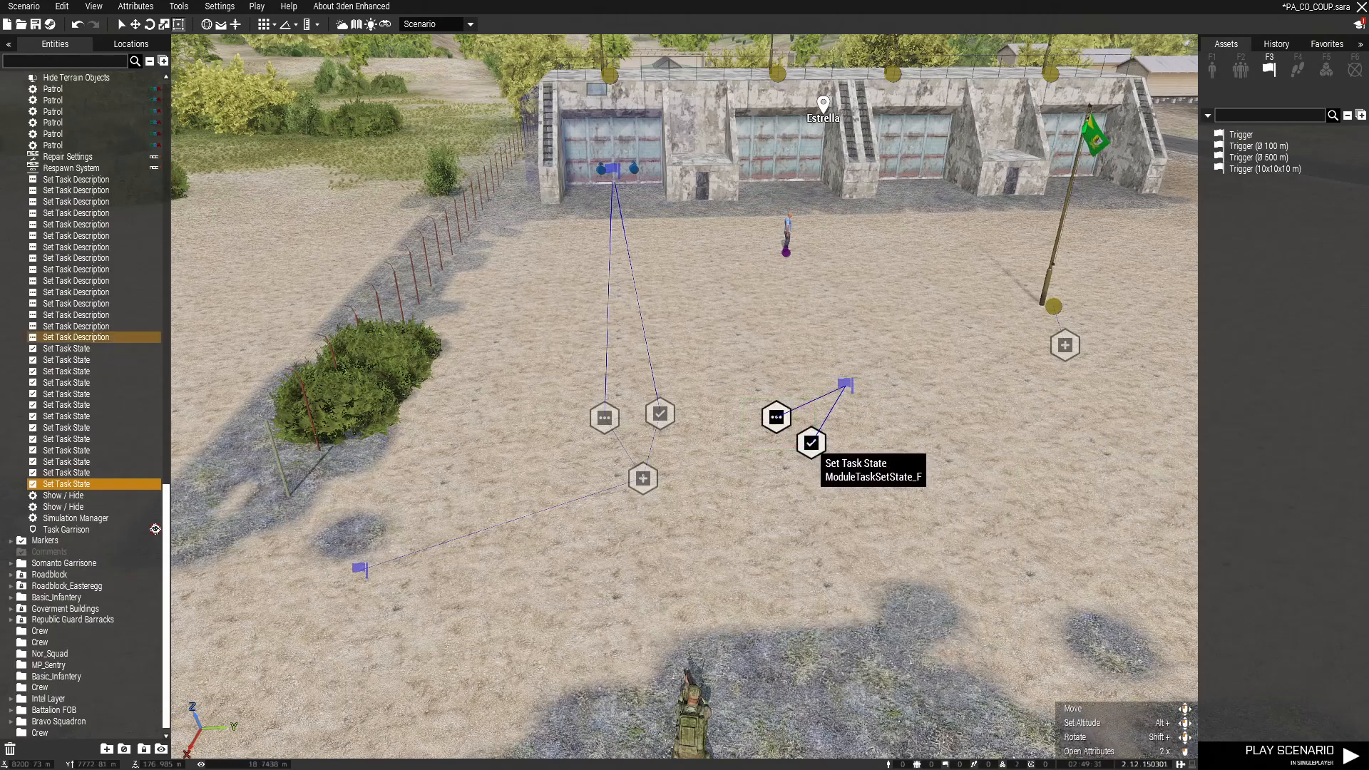
right_click(811, 443)
mouse_move(827, 442)
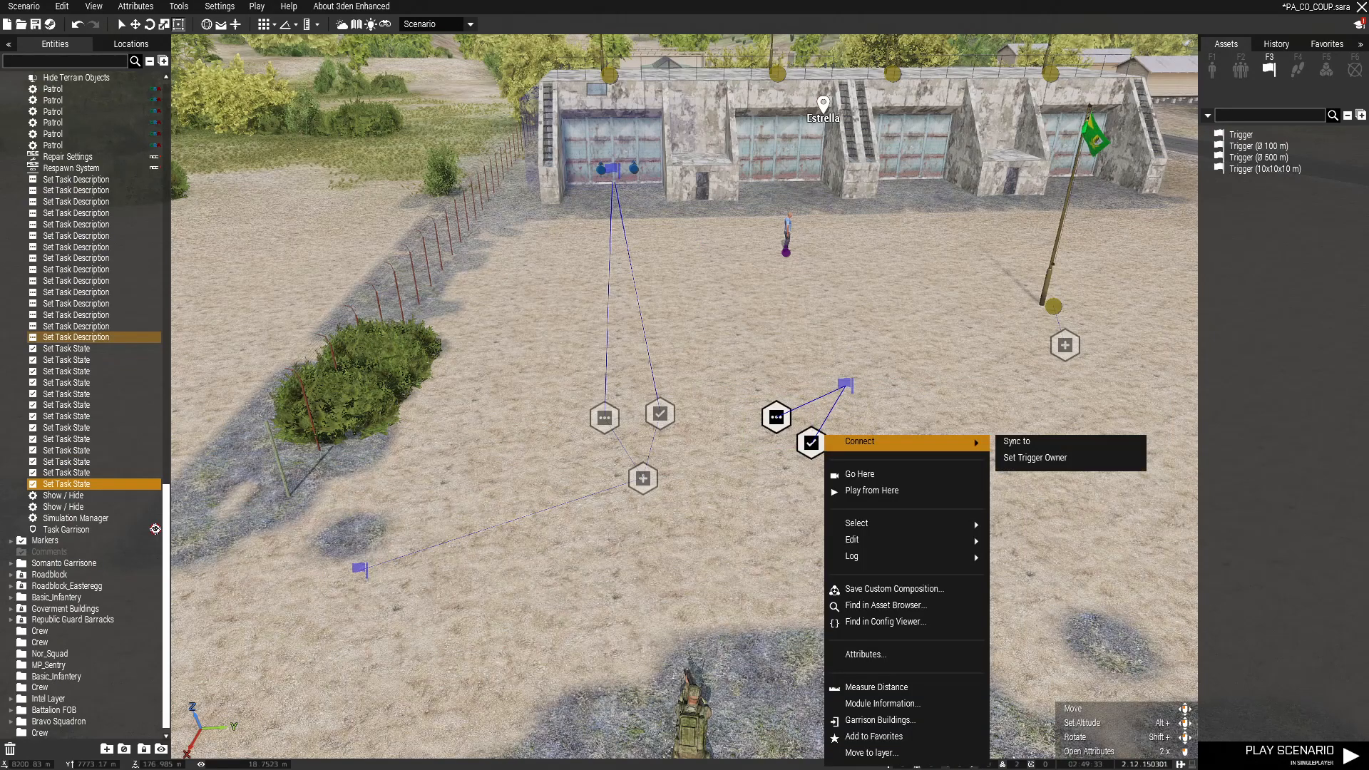
click(1017, 441)
click(643, 479)
right_drag(642, 478, 628, 385)
key(s)
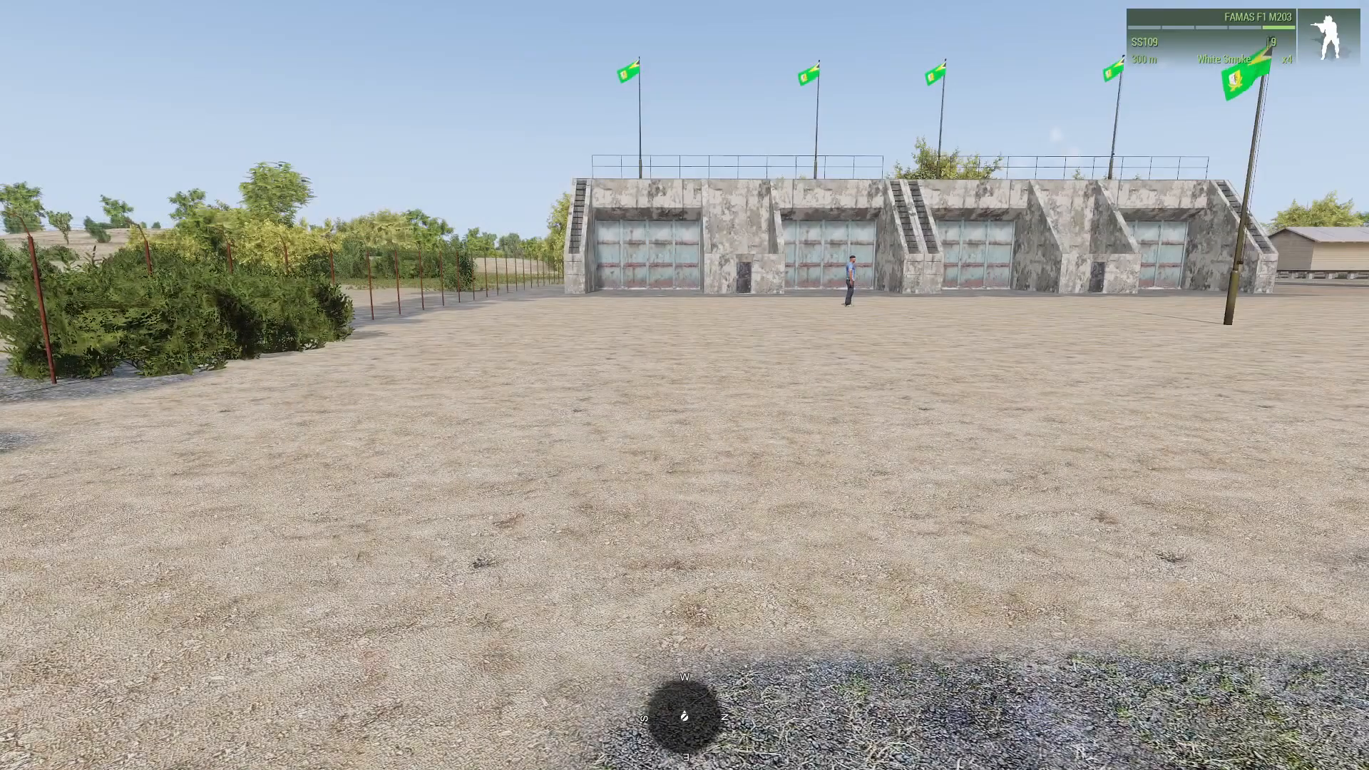
Step: Launch the playtest and view the Capture the bunkers task on the map
key(m)
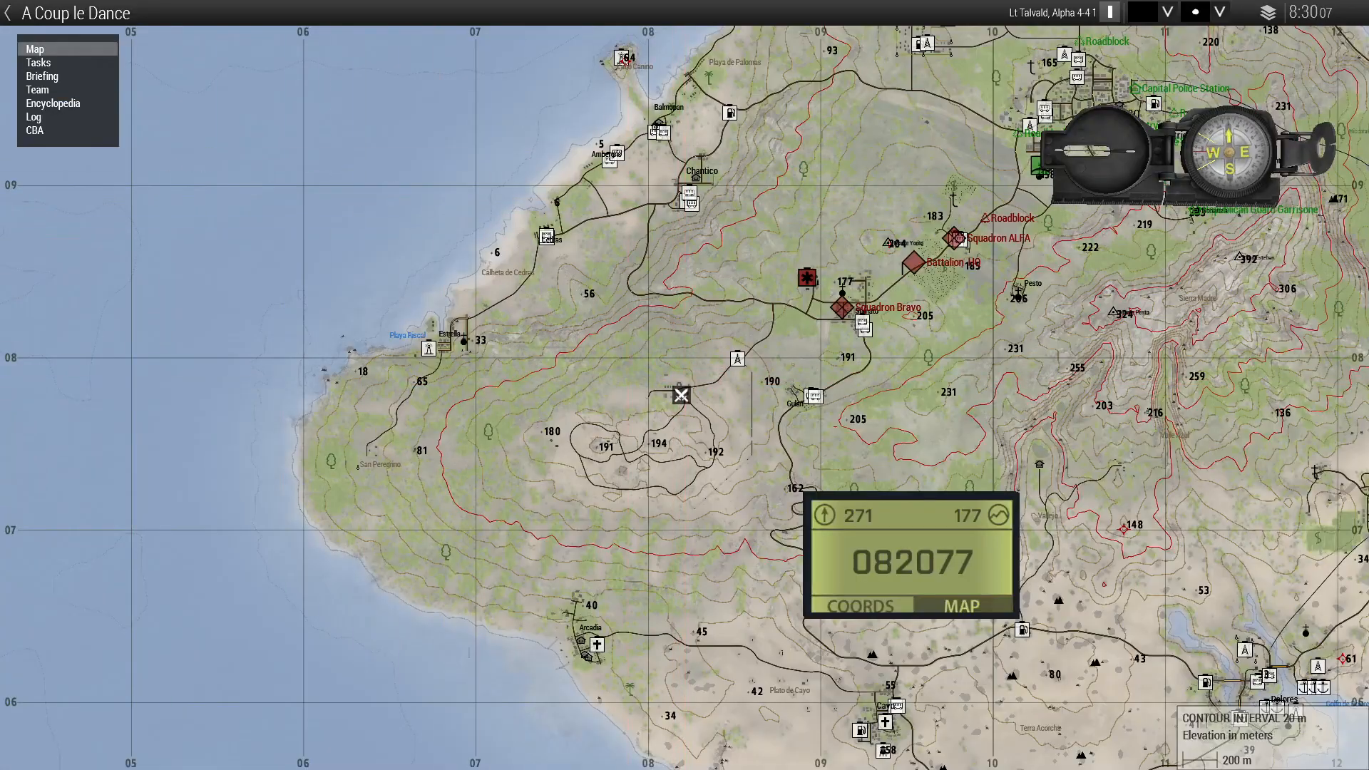
click(39, 62)
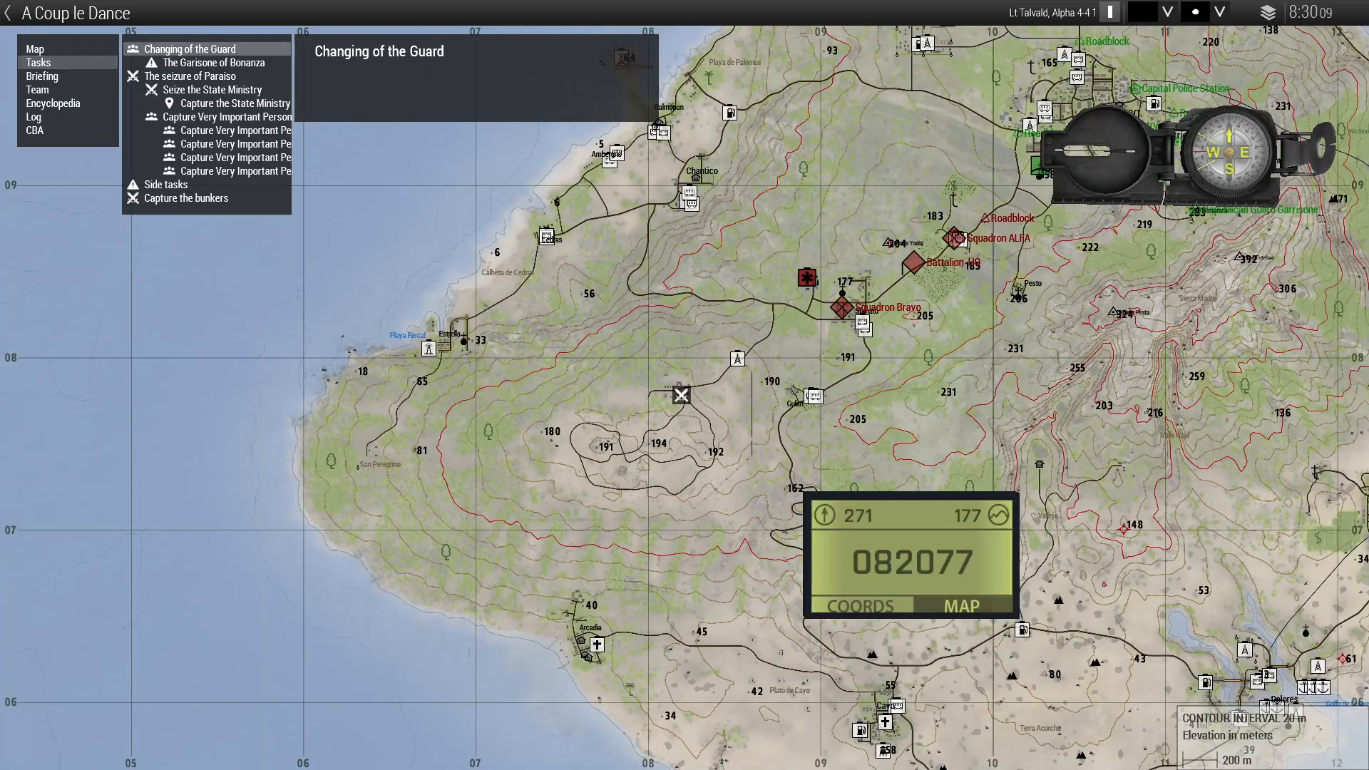
click(186, 199)
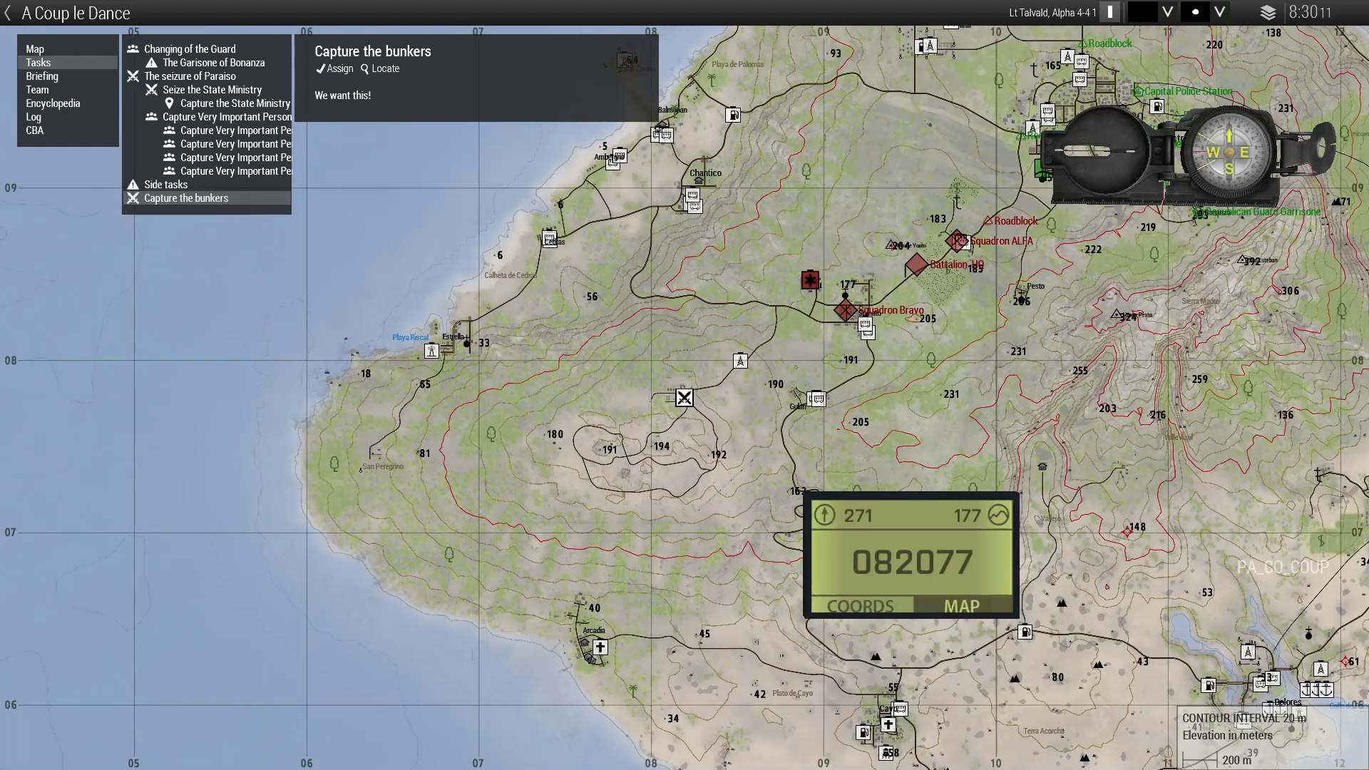
right_drag(648, 289, 21, 632)
right_drag(338, 118, 347, 120)
Step: Browse the task list between Capture the bunkers and Take Bunker One
click(38, 62)
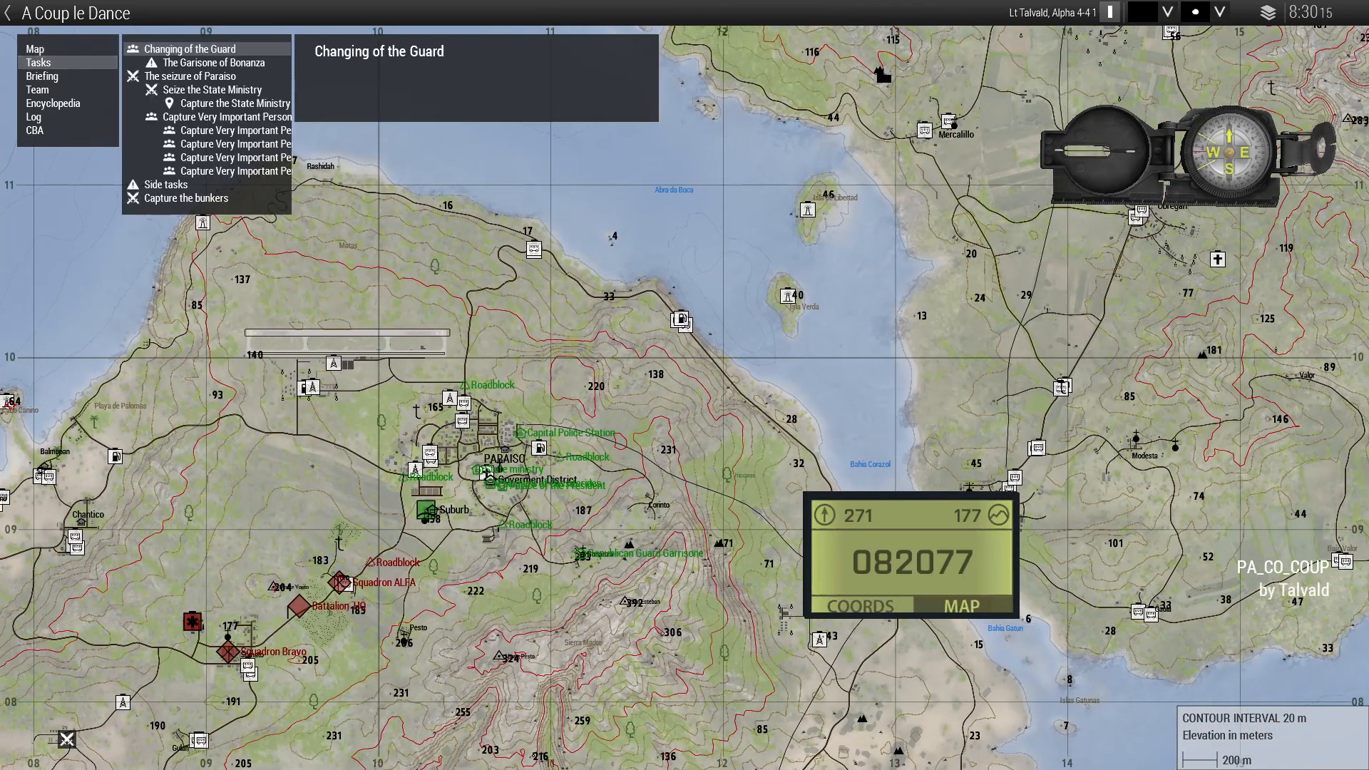
click(186, 198)
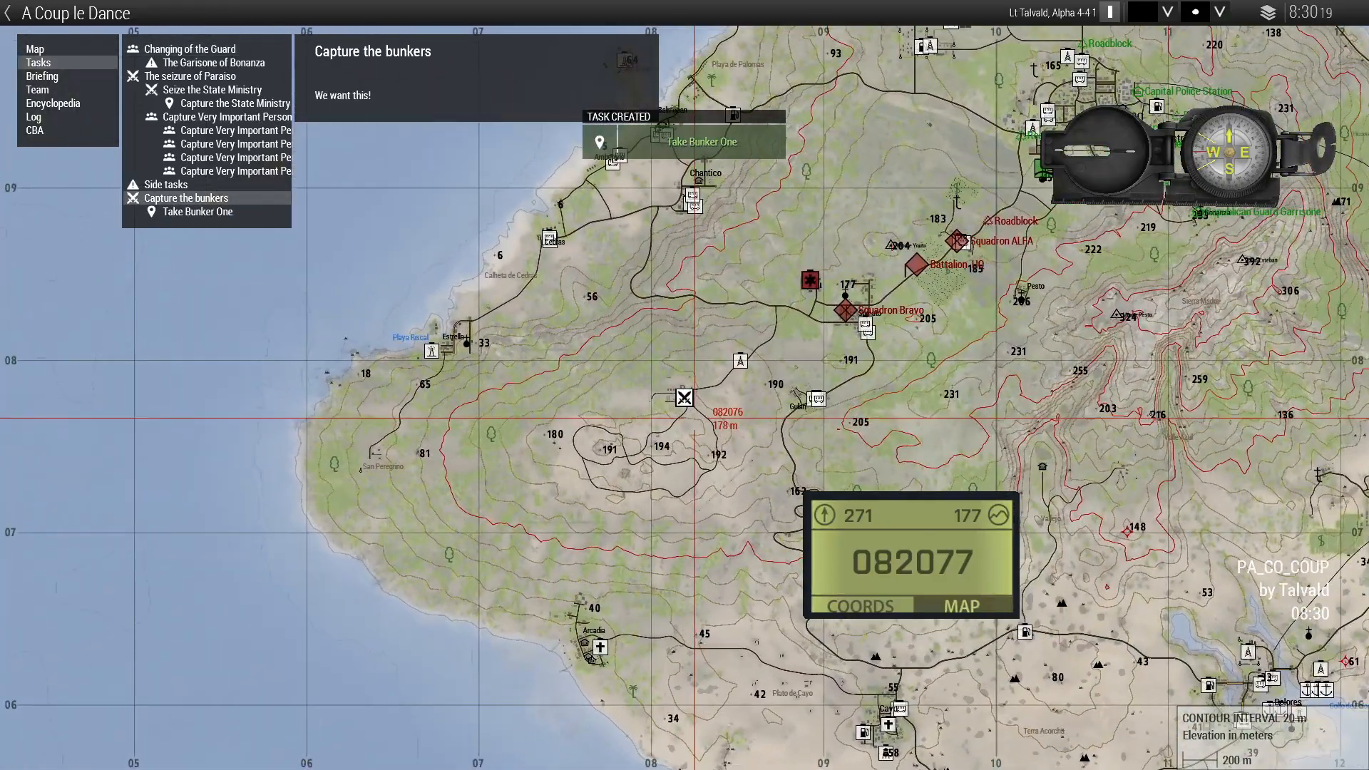
click(197, 212)
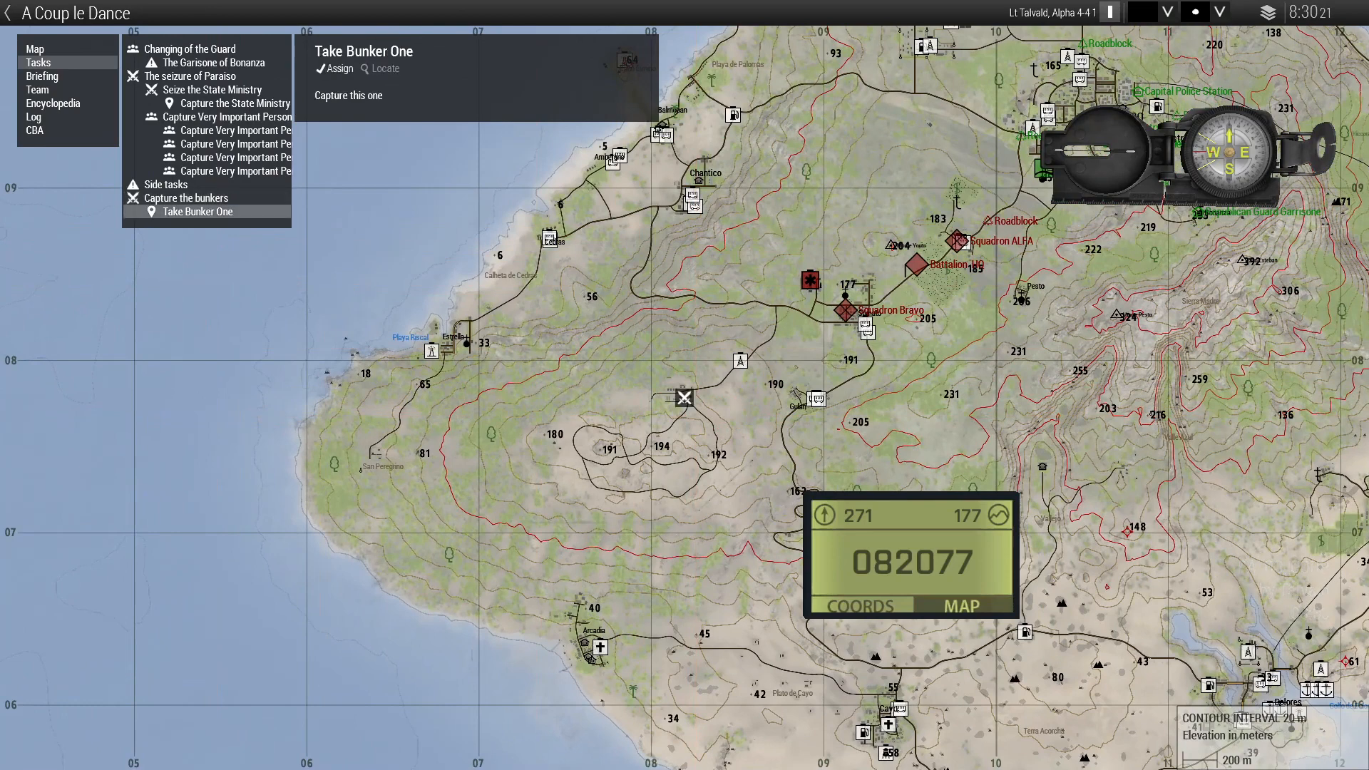
click(186, 199)
click(197, 212)
click(166, 184)
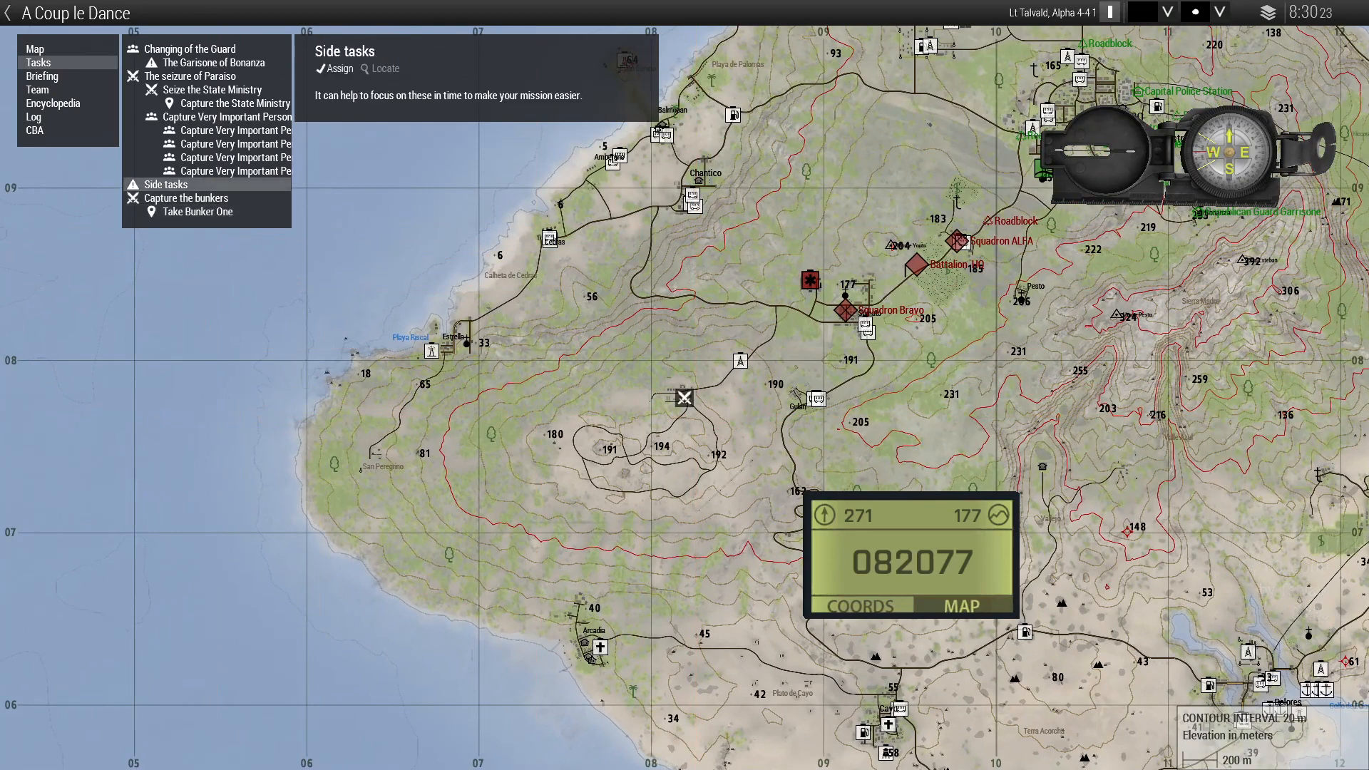
click(186, 198)
click(197, 212)
click(186, 198)
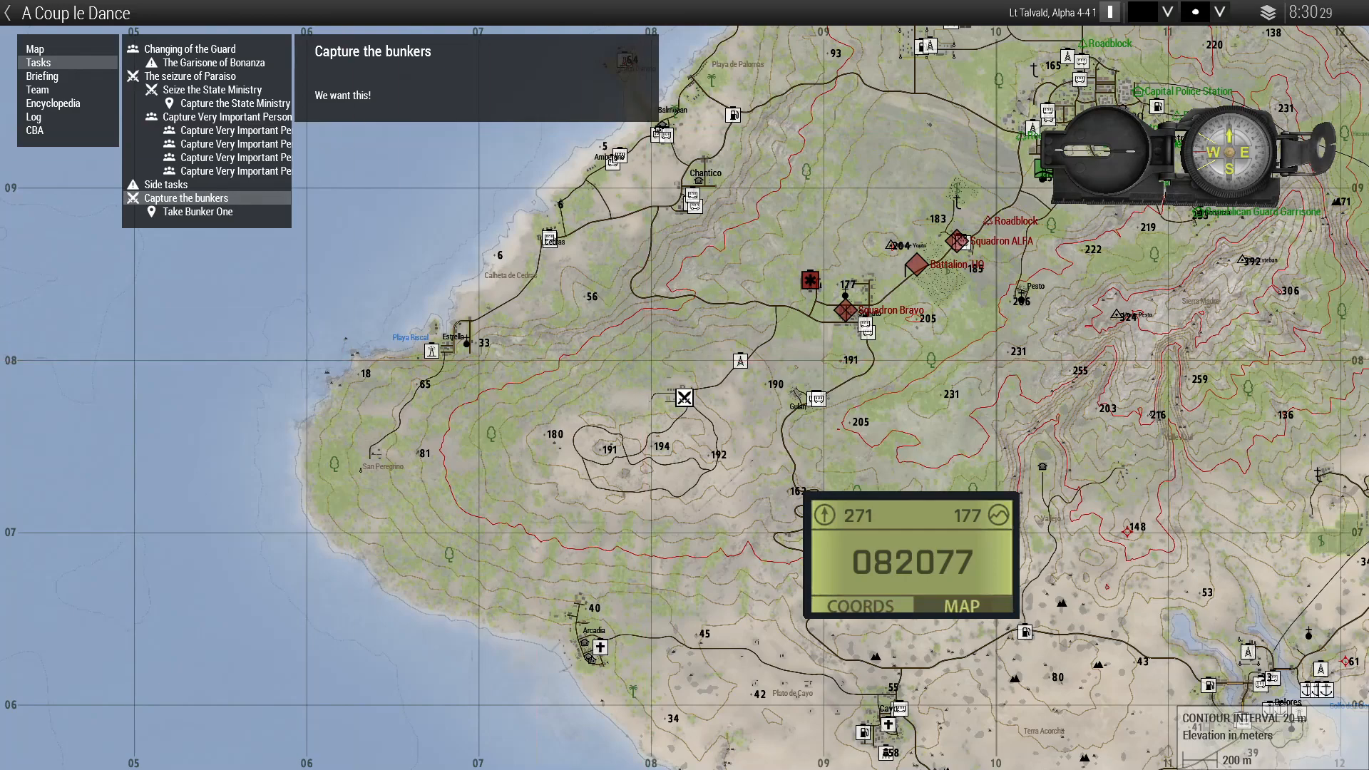
Step: Select the bunkers task marker, show Take Bunker One details, then close the map
scroll(603, 418, up, 3)
mouse_move(810, 486)
right_down()
mouse_move(437, 266)
mouse_move(487, 287)
mouse_move(547, 355)
right_up()
click(512, 229)
click(198, 211)
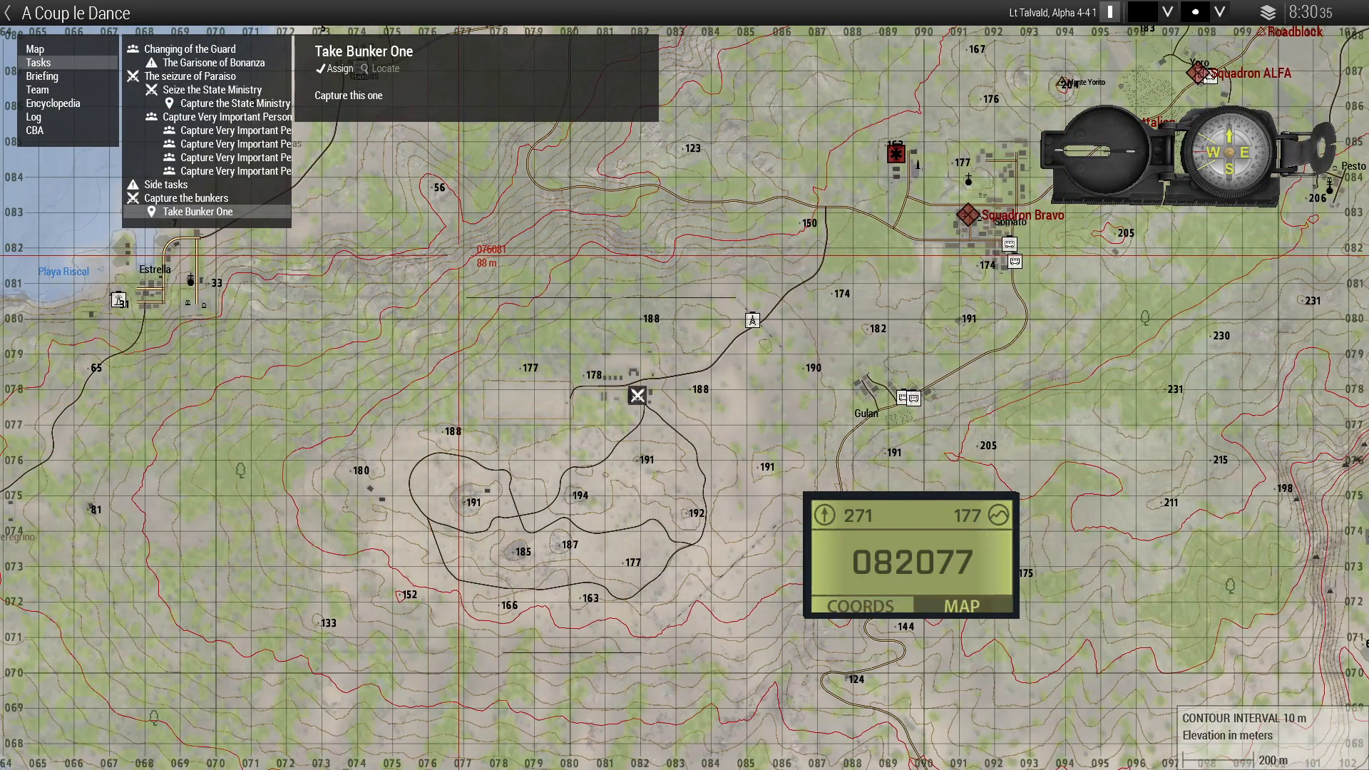
key(m)
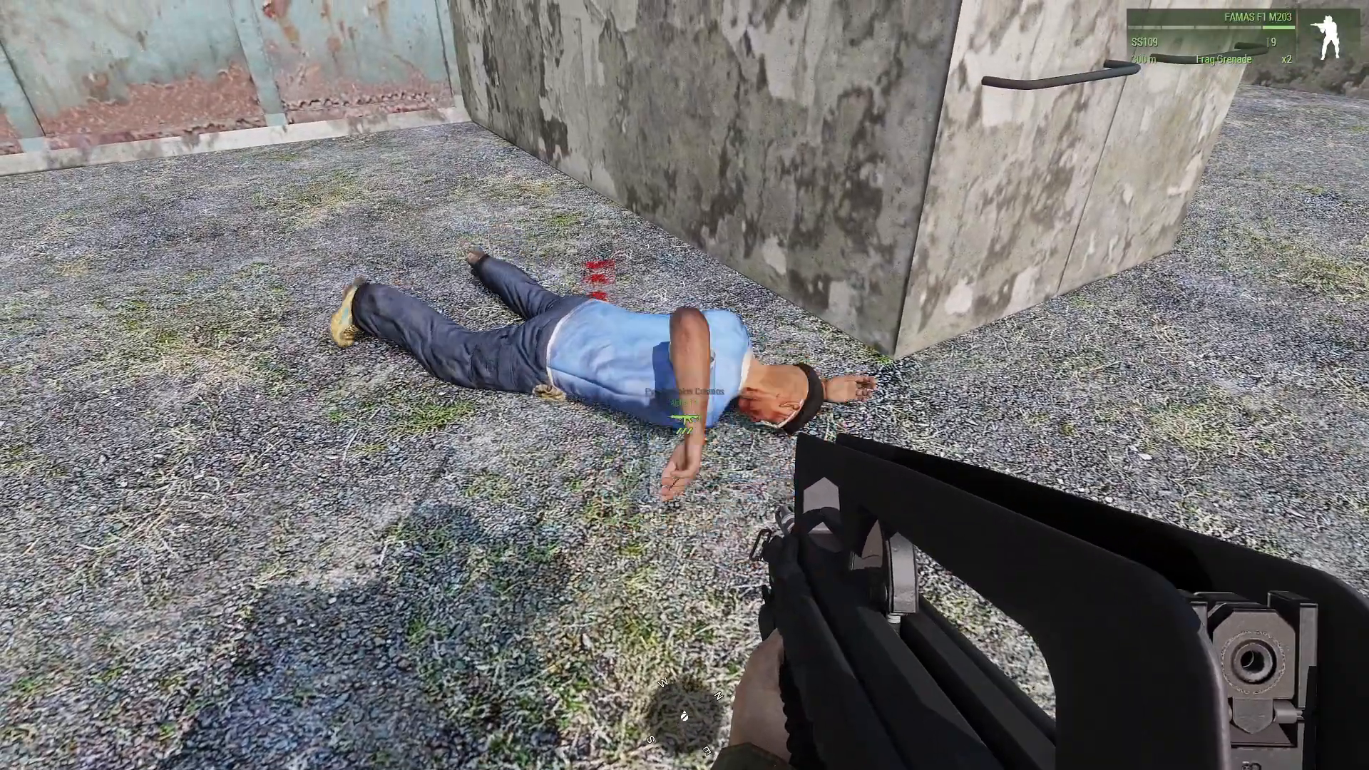
Step: Check on the map that Take Bunker One shows as failed after the civilian's death
key(m)
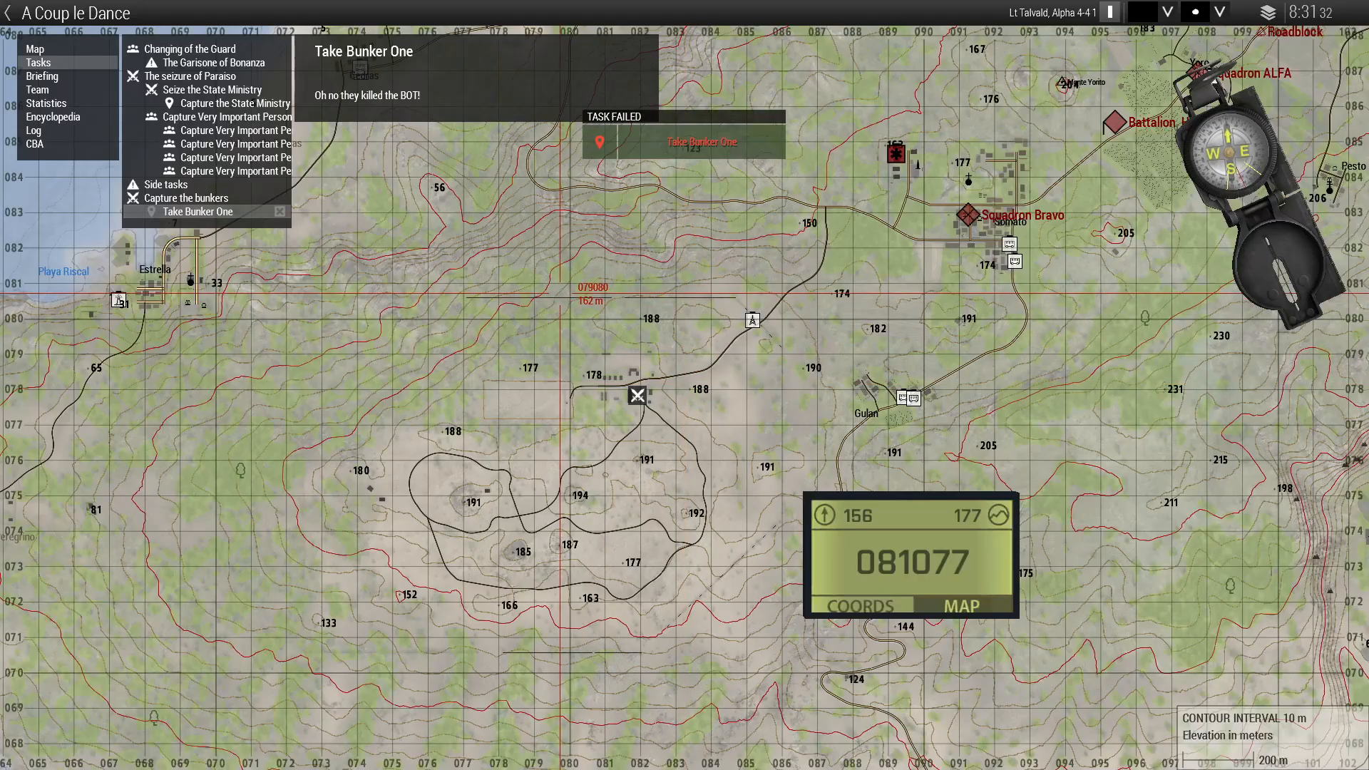
key(m)
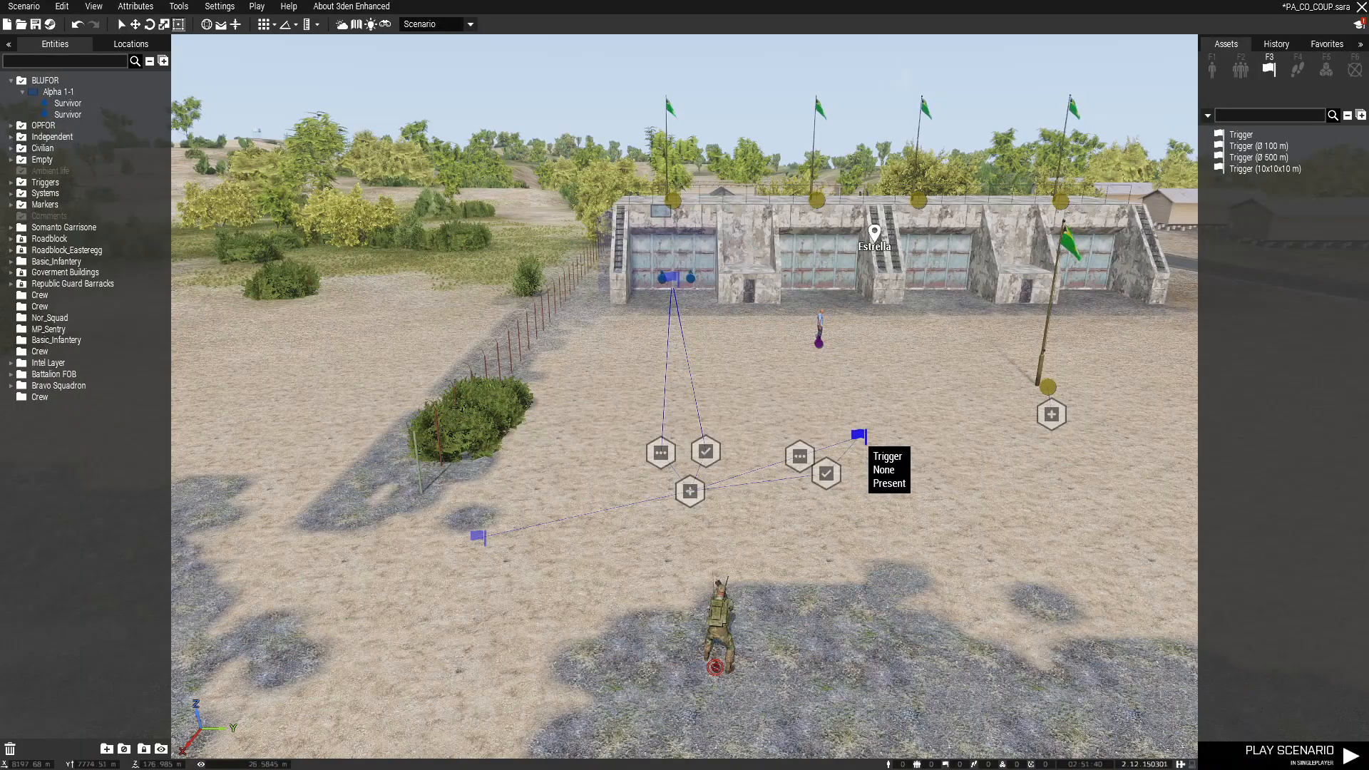
Step: Extend the civilian-death trigger's condition with '&& !triggerActivated' before the semicolon
double_click(859, 435)
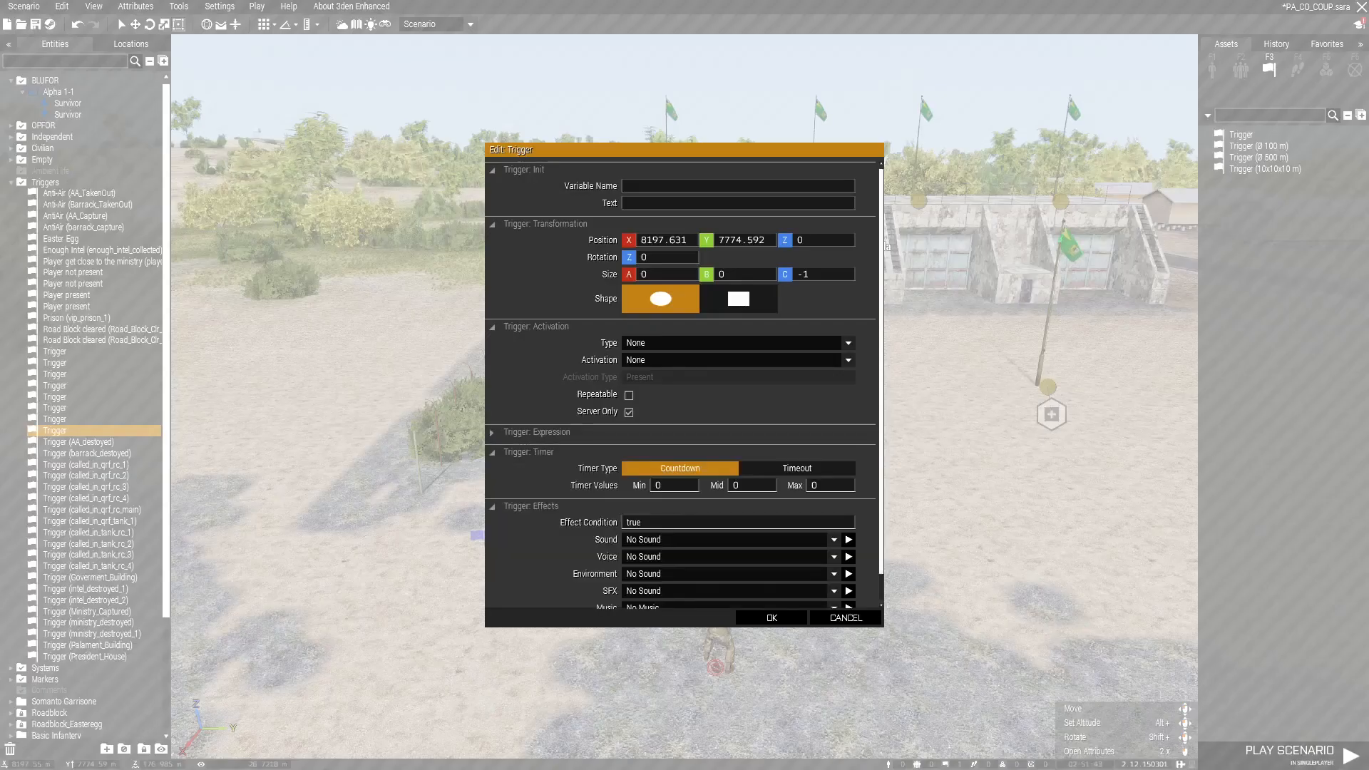
click(537, 432)
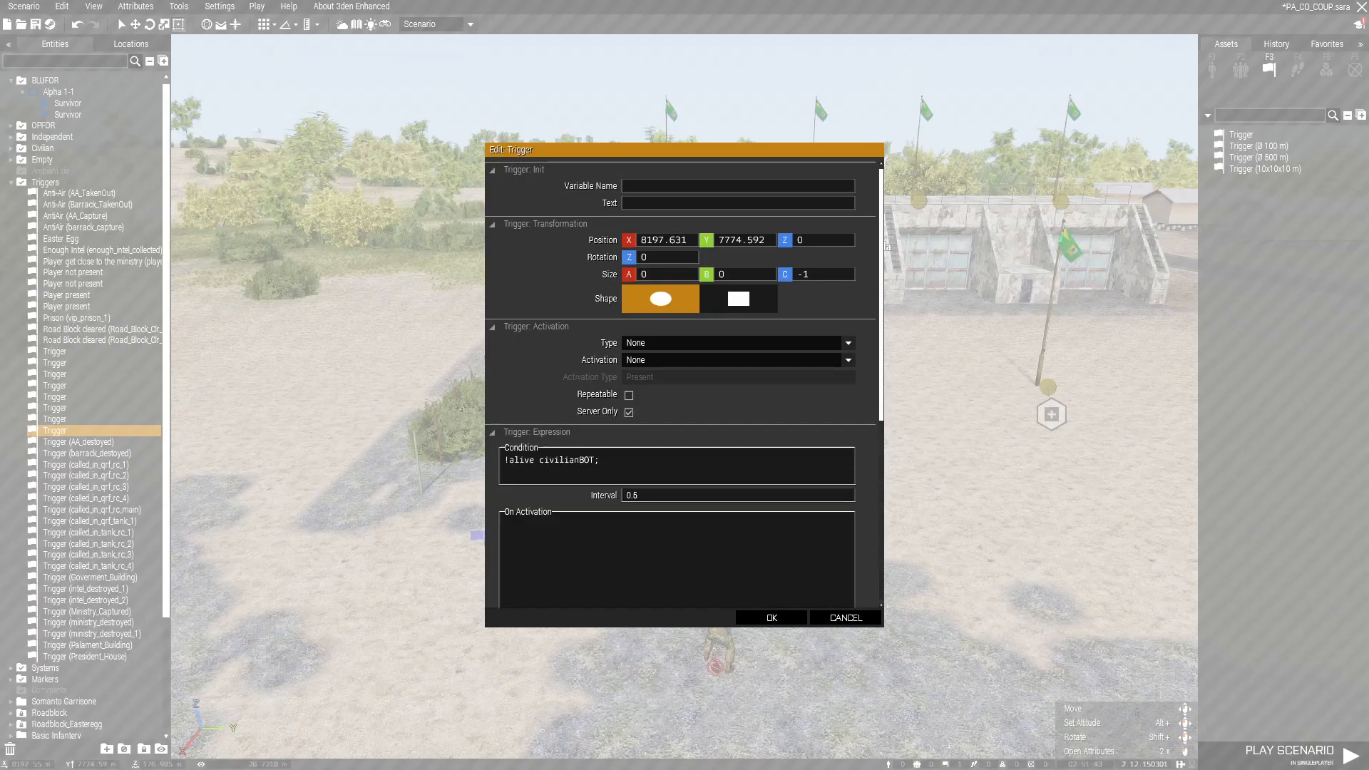
double_click(593, 459)
click(592, 460)
text(&& !tri)
key(Tab)
Step: Name the trigger triggerquest2, finish the condition with triggerquest1, and confirm
click(546, 224)
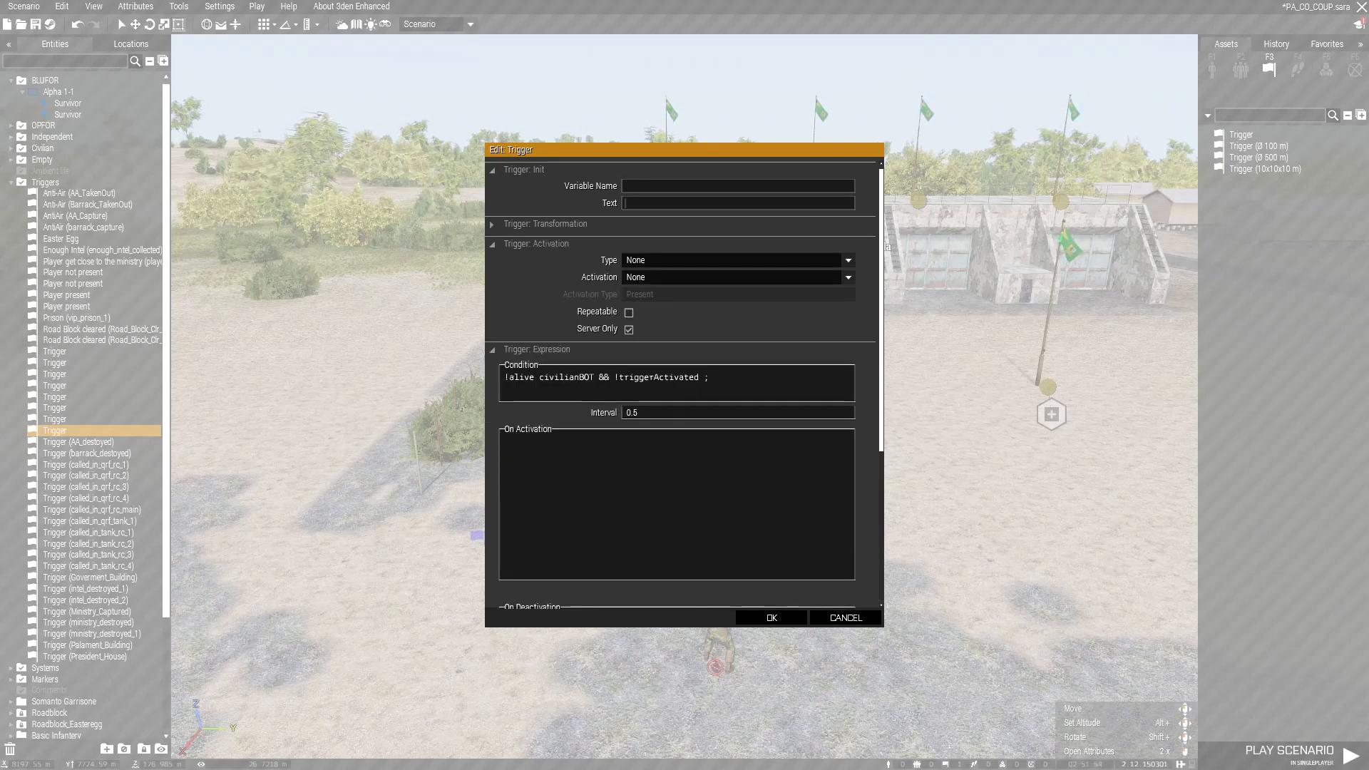
click(639, 186)
text(triggerquest2)
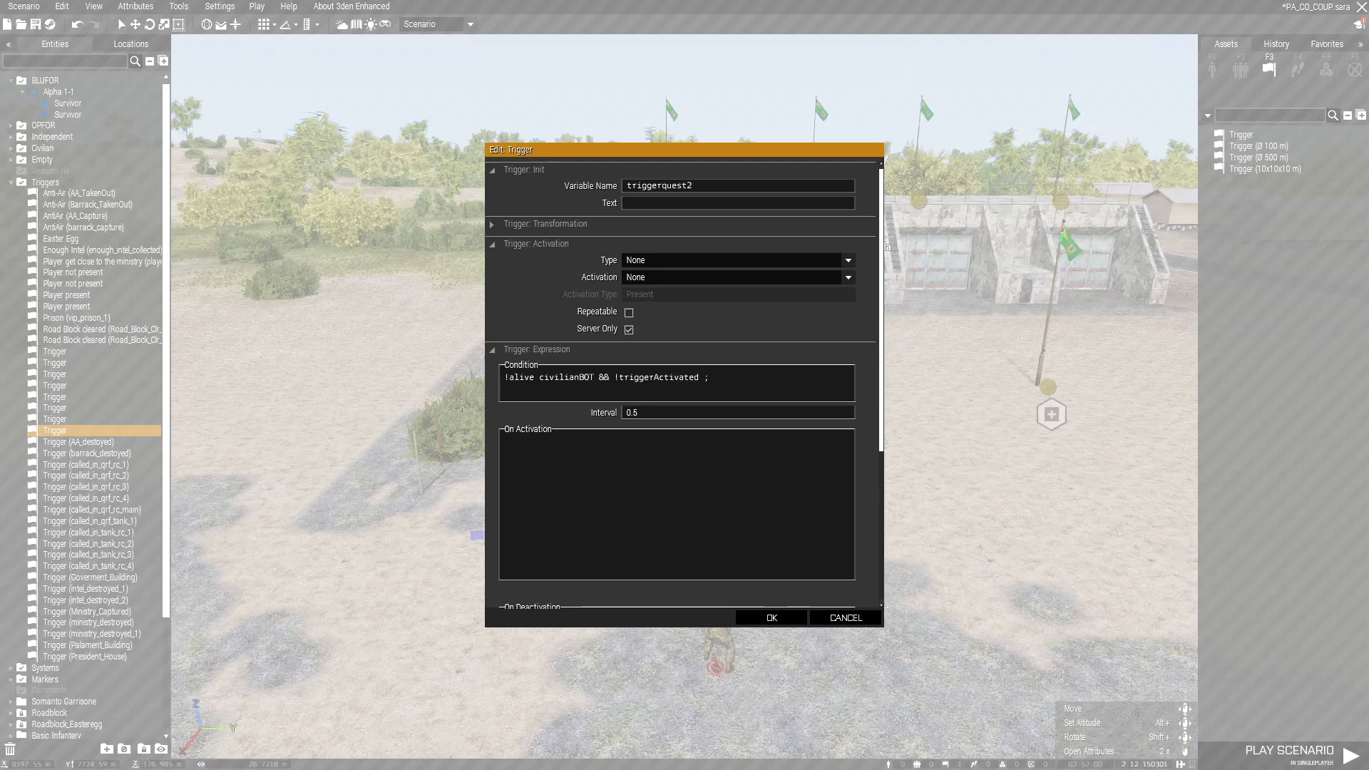
drag(694, 186, 606, 187)
key(ctrl+v)
key(Delete)
text(1)
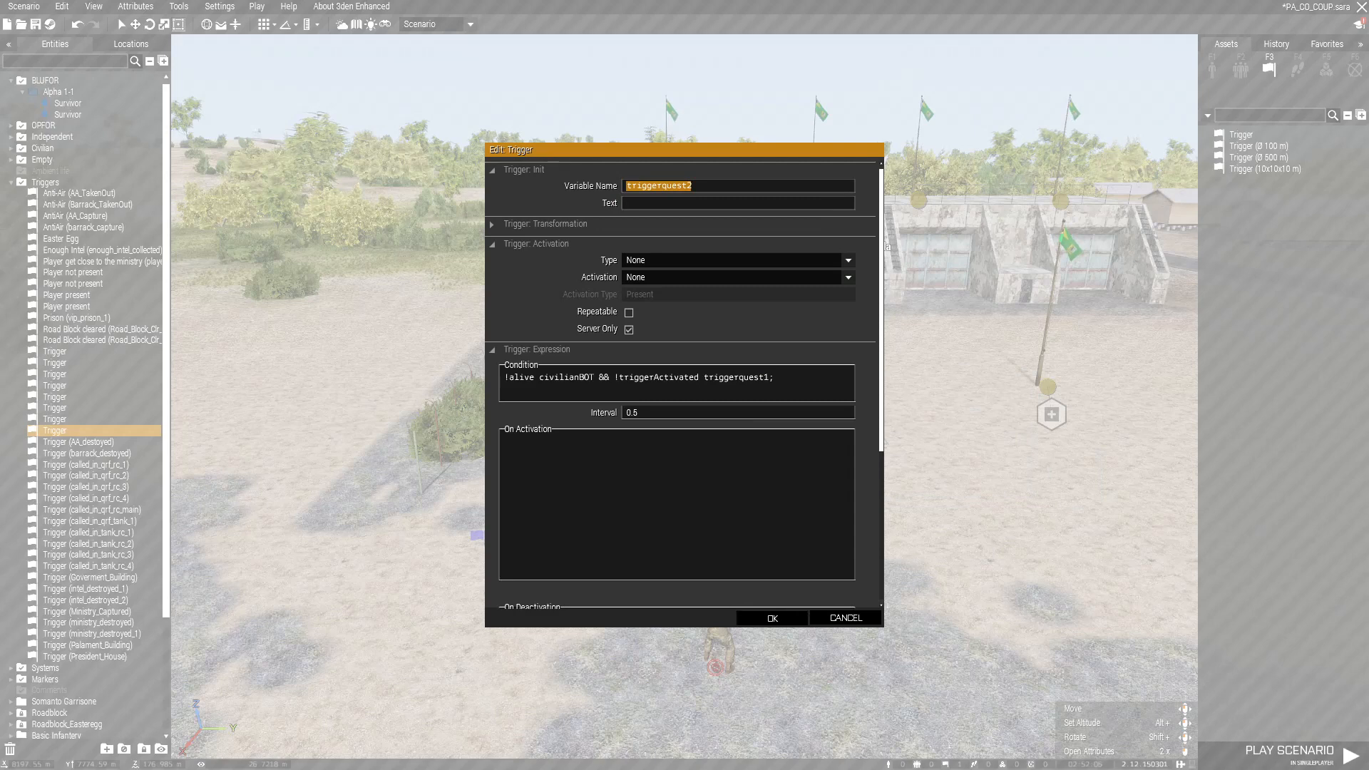
click(772, 617)
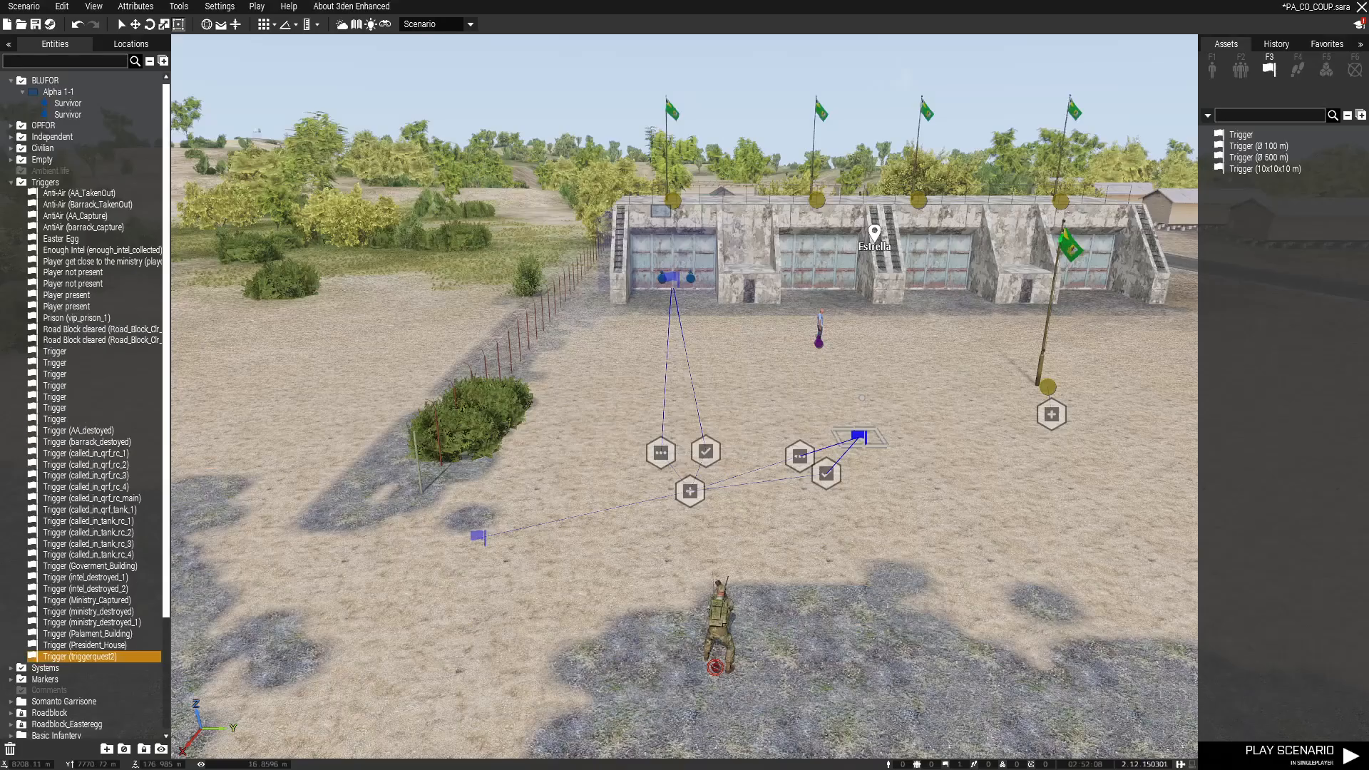
Step: Name the BLUFOR trigger triggerquest1 with condition '&& !triggerActivated triggerquest2', then recheck triggerquest2
double_click(670, 278)
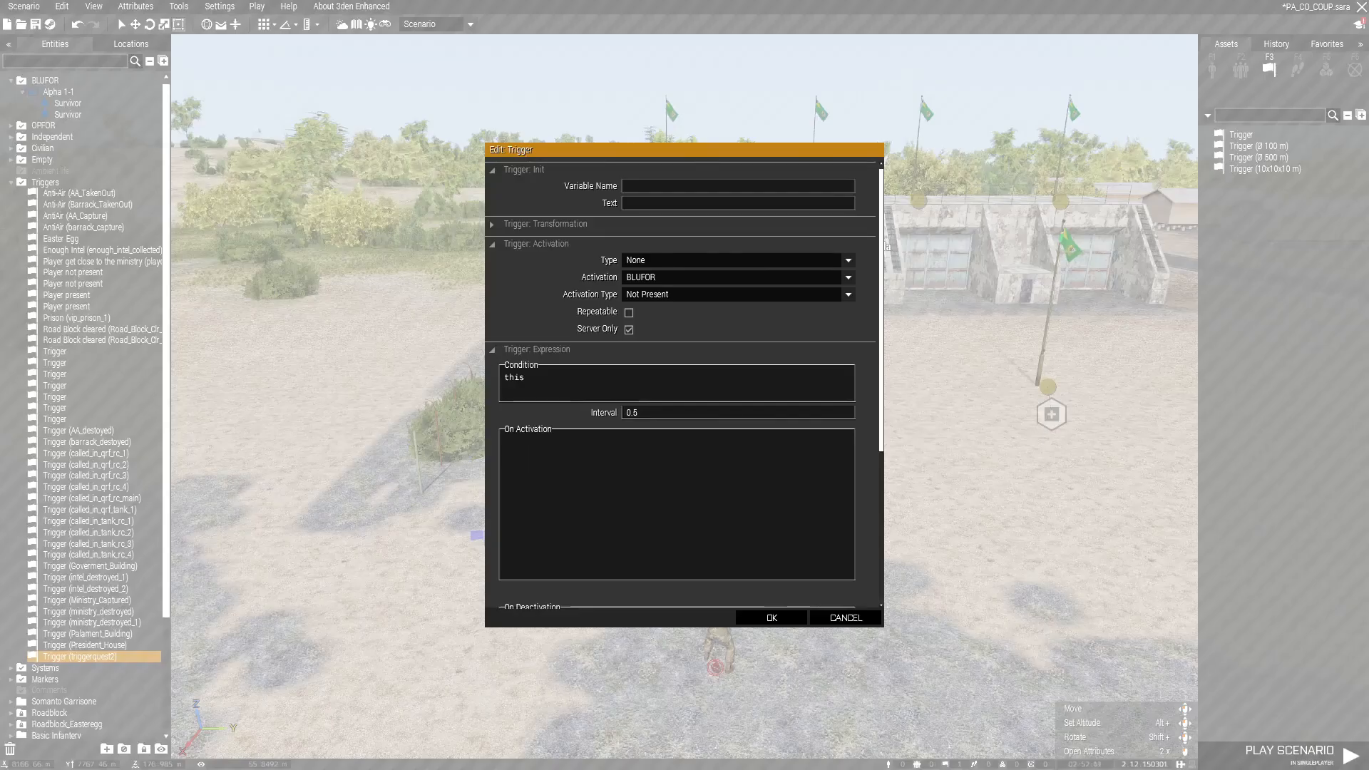
key(ctrl+v)
key(BackSpace)
text(1)
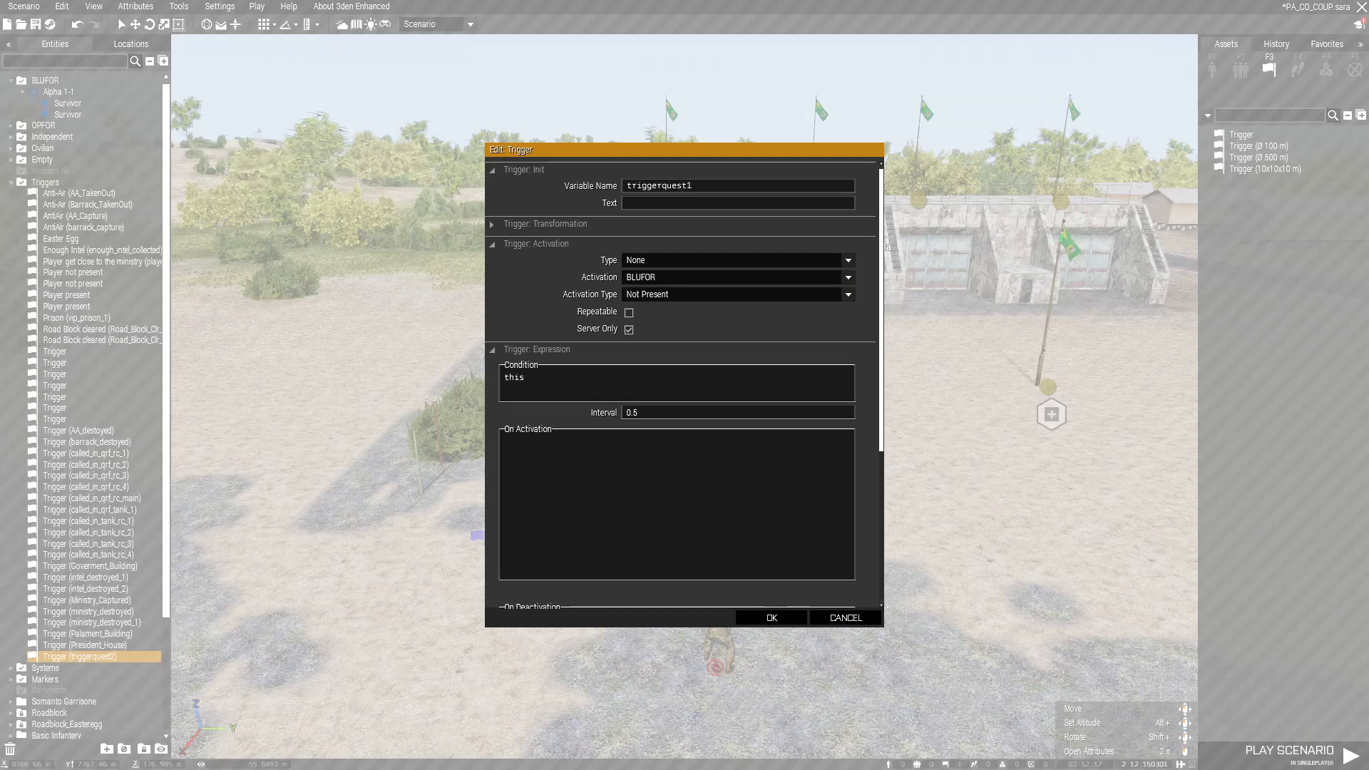
text(&& !triggerActivated triggerquest2;)
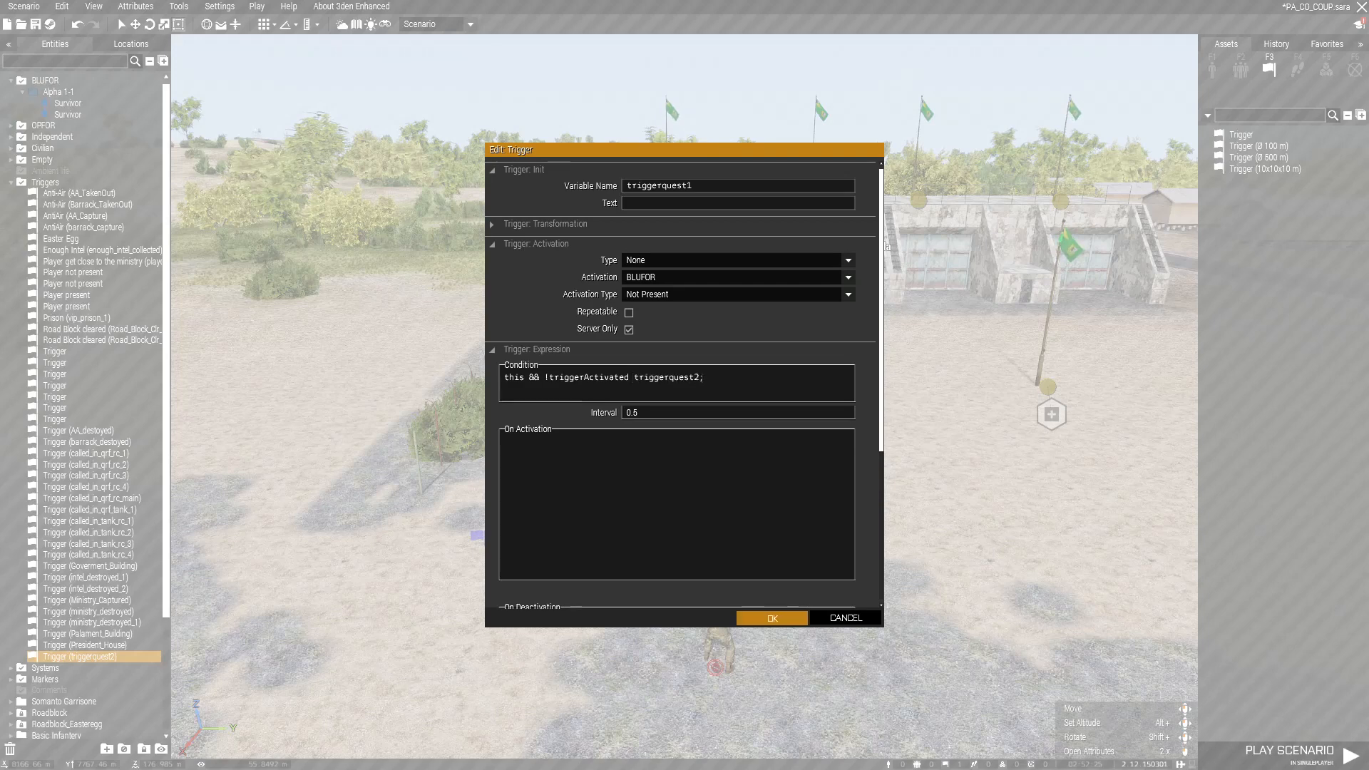
click(771, 618)
double_click(857, 433)
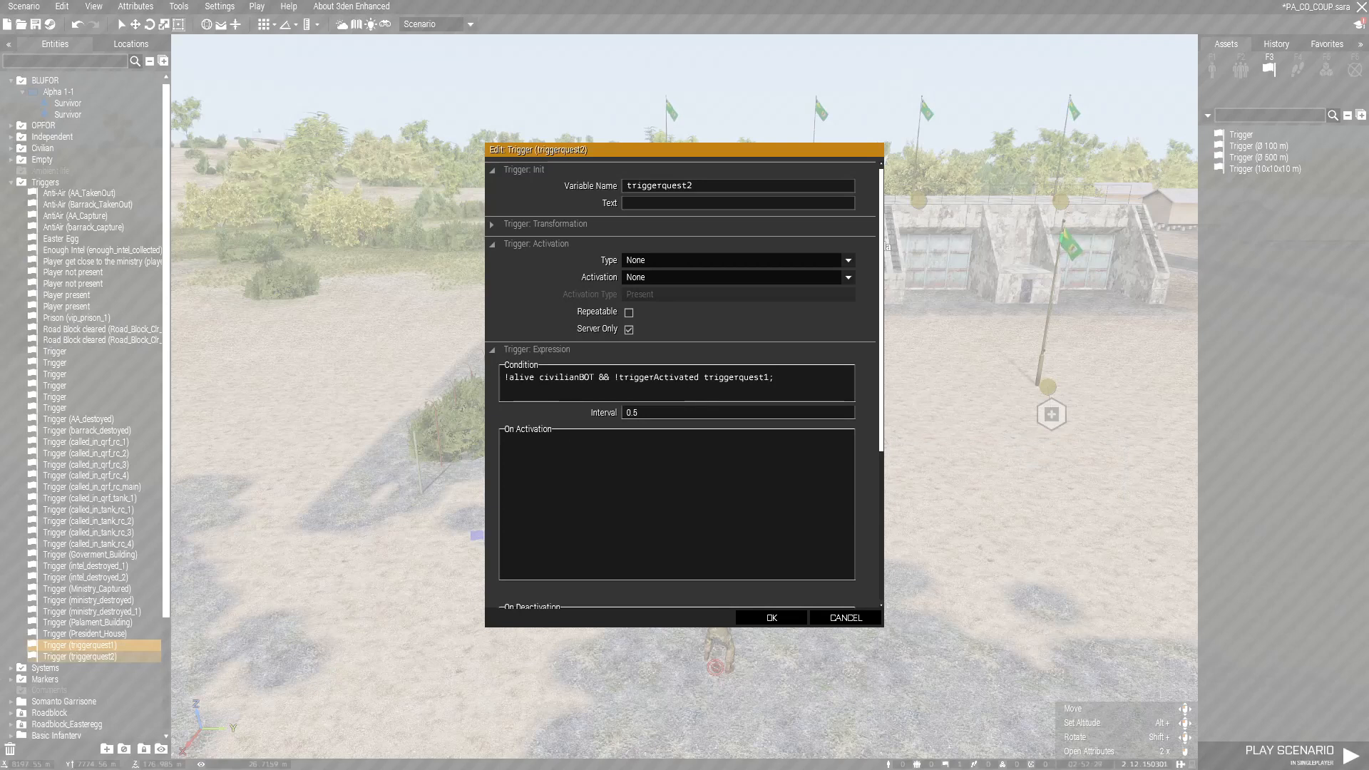
click(771, 618)
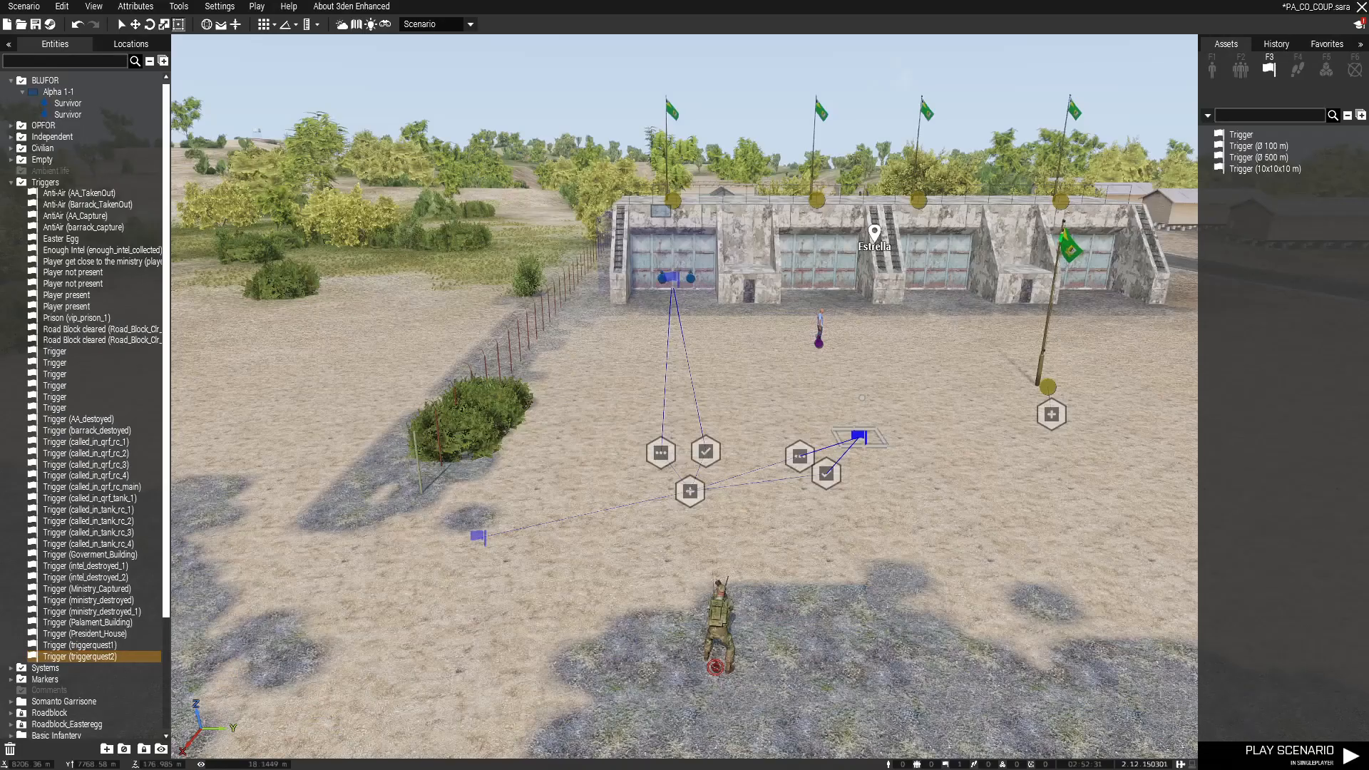
Step: Start the playtest and open the map's task list to Capture the State Ministry
click(1291, 753)
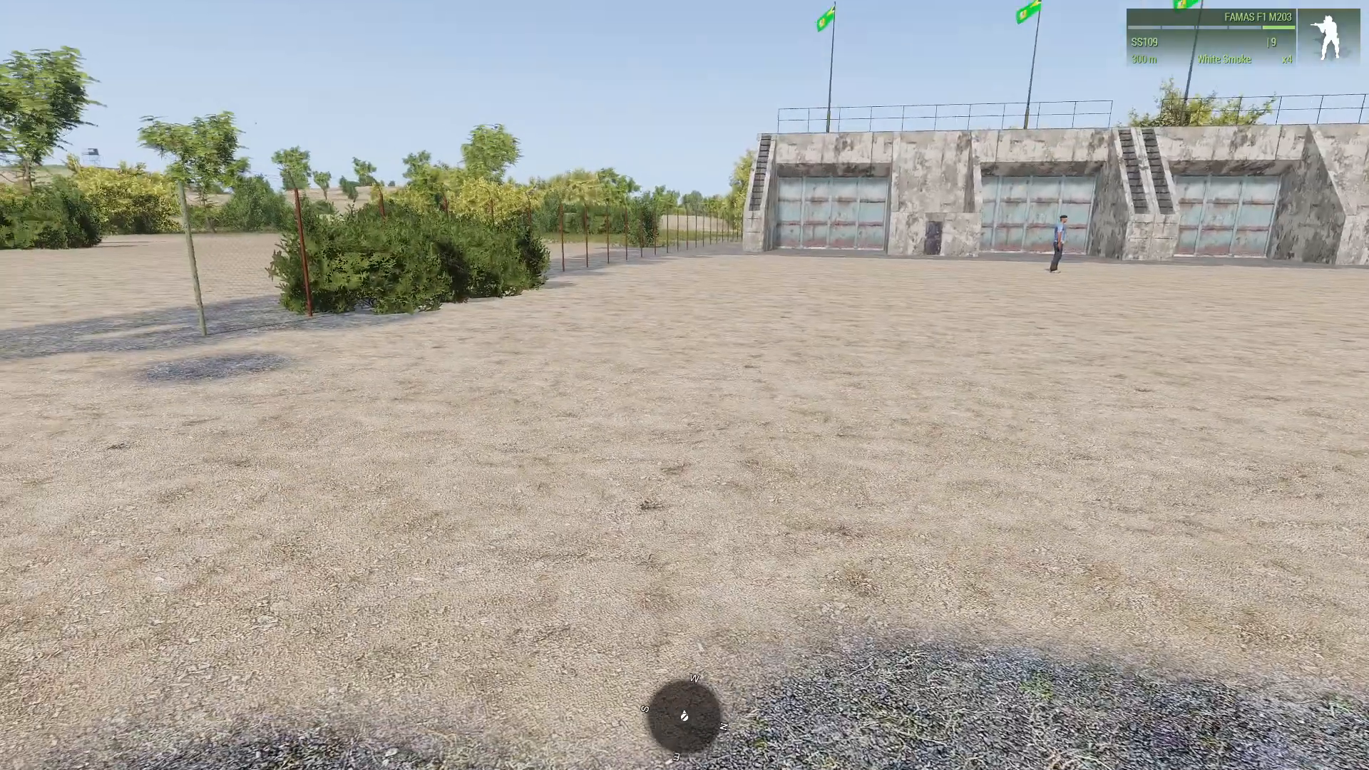
key(m)
click(42, 76)
click(39, 62)
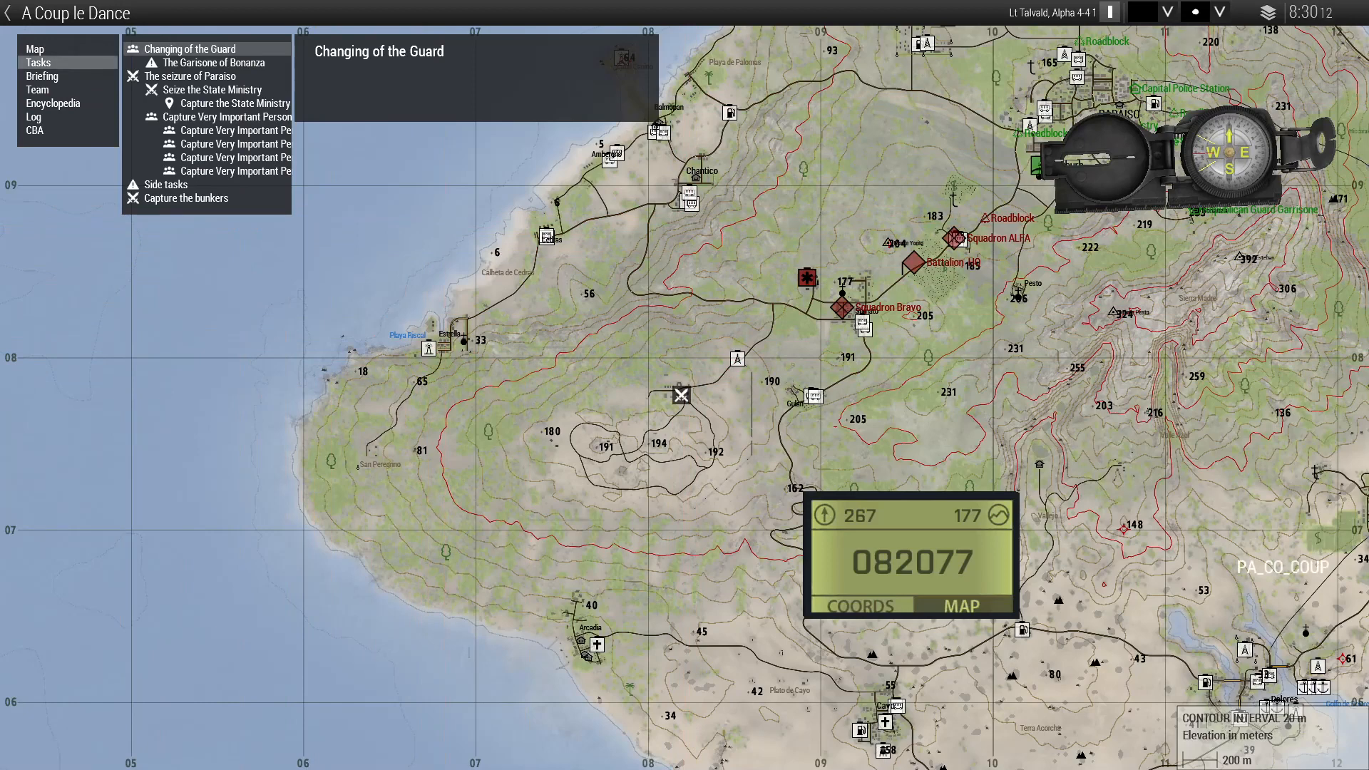
click(189, 77)
click(212, 90)
click(234, 103)
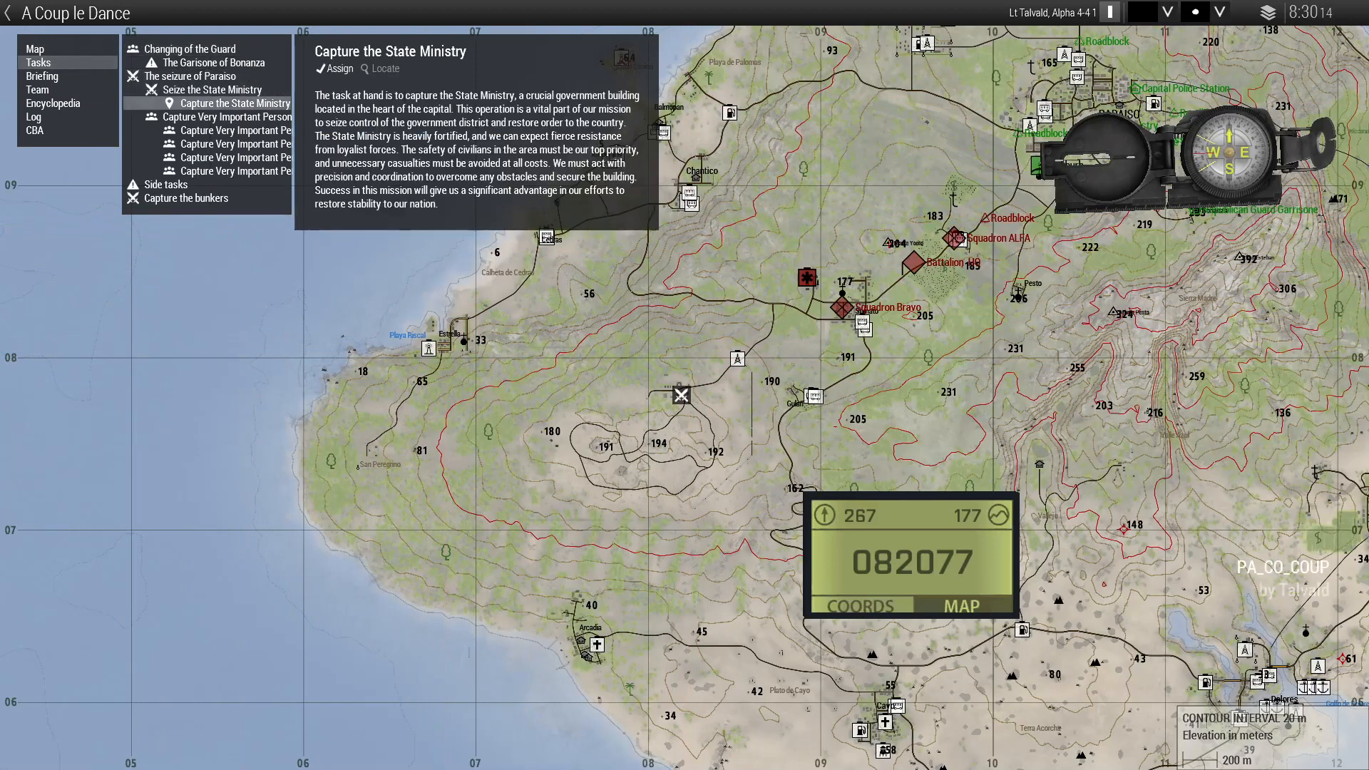
Step: Browse the tasks to Take Bunker One's details, then close the map
click(211, 89)
click(189, 76)
click(212, 90)
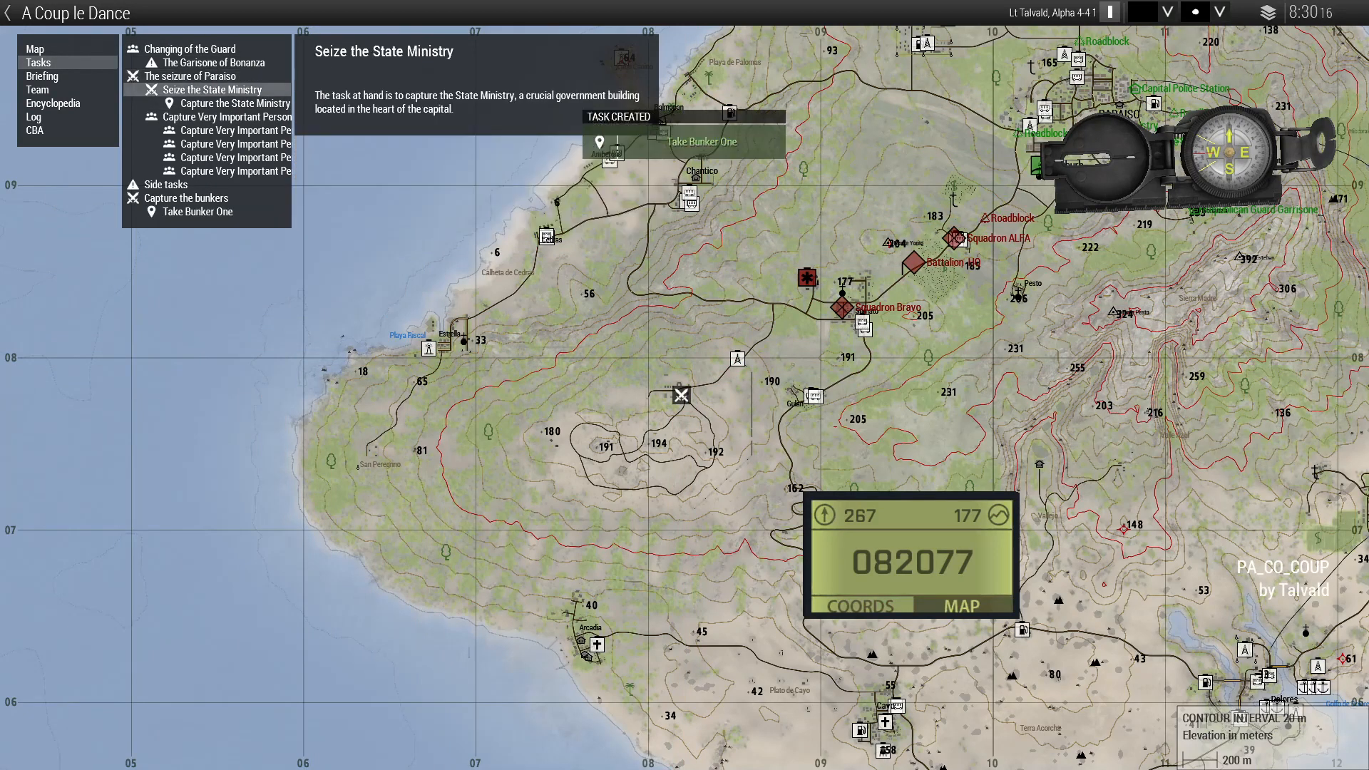
click(235, 103)
click(198, 212)
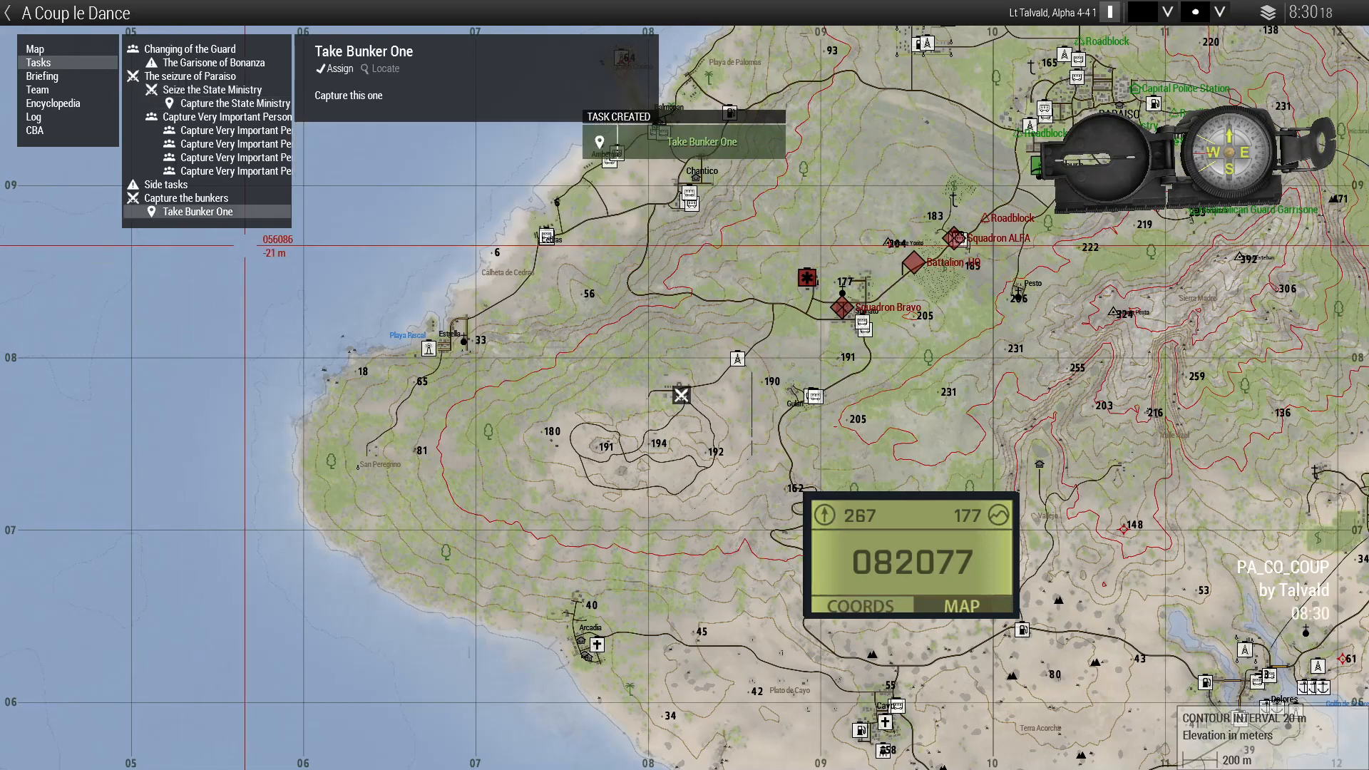
key(m)
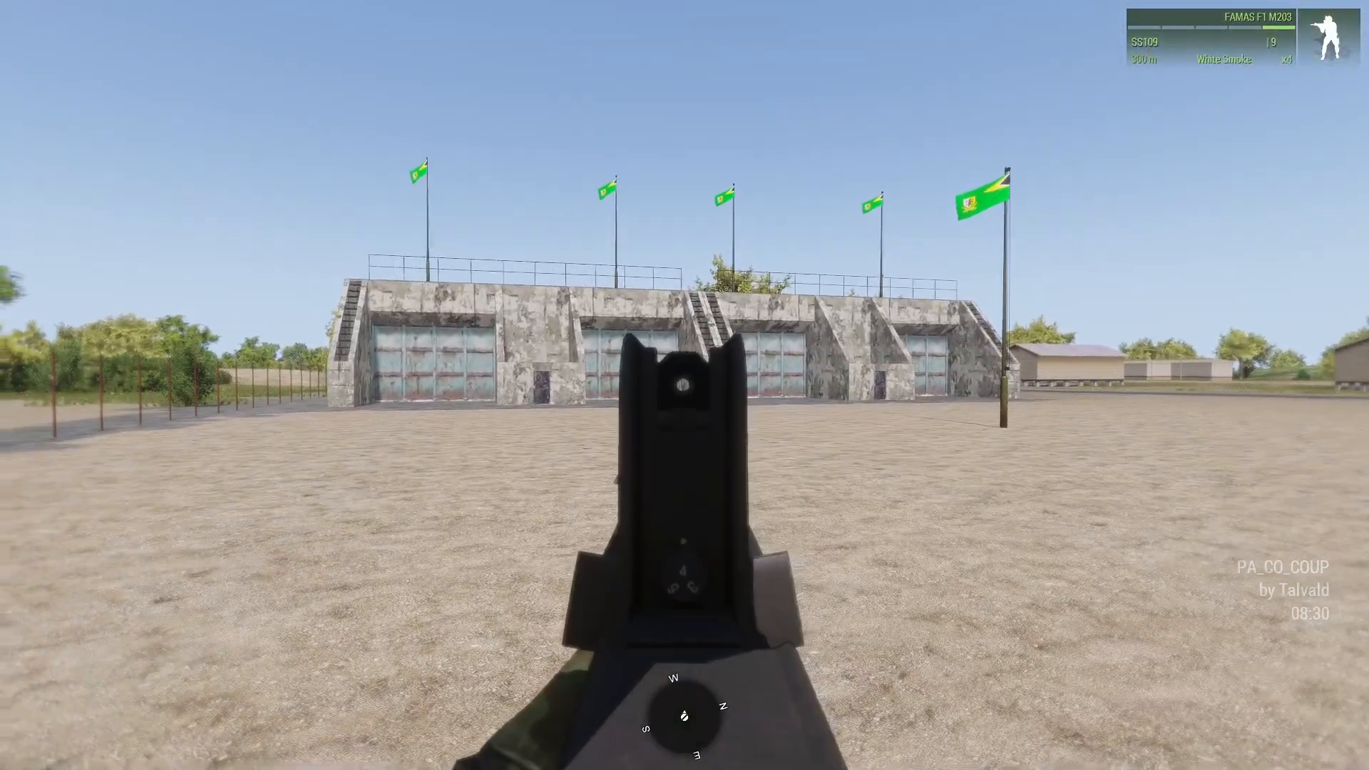
Step: Aim at and shoot the civilian by the bunker, then open the map to check the task
right_click(684, 385)
click(684, 385)
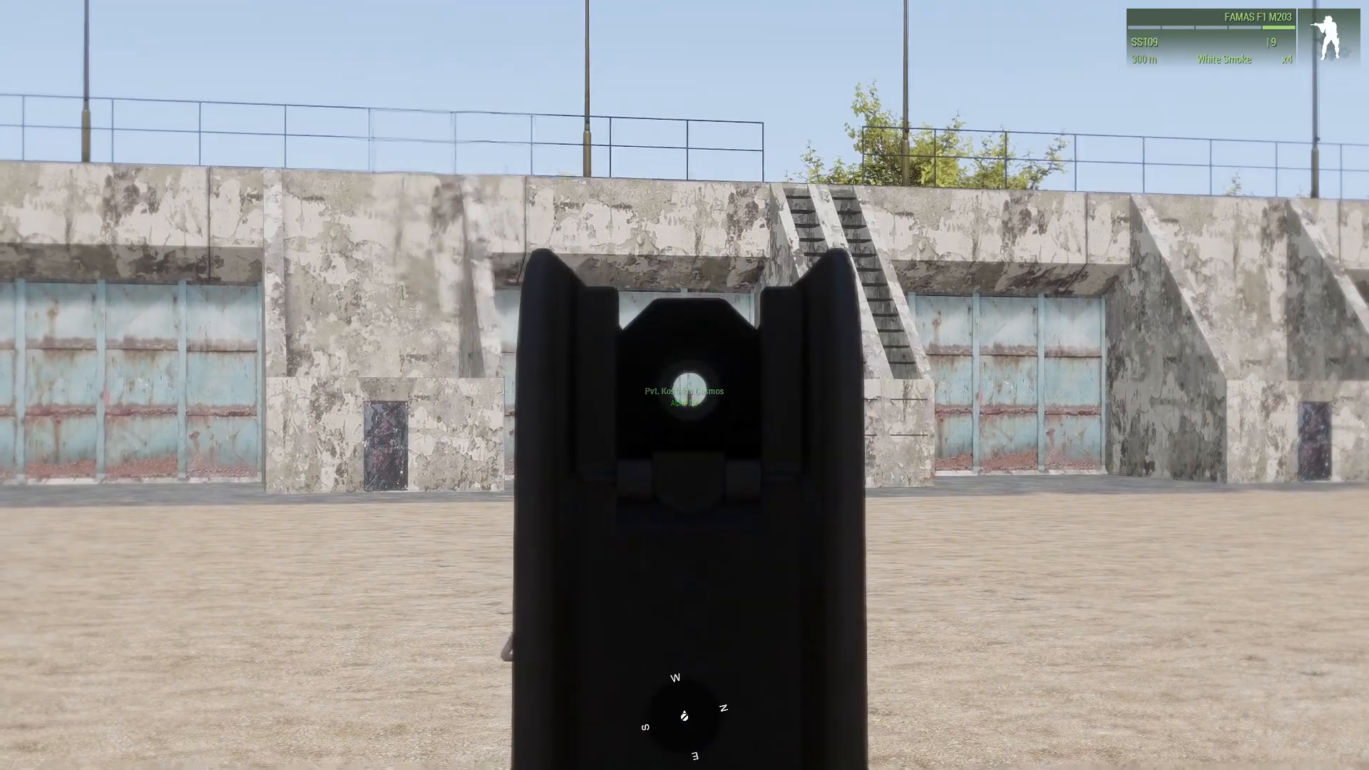
key(m)
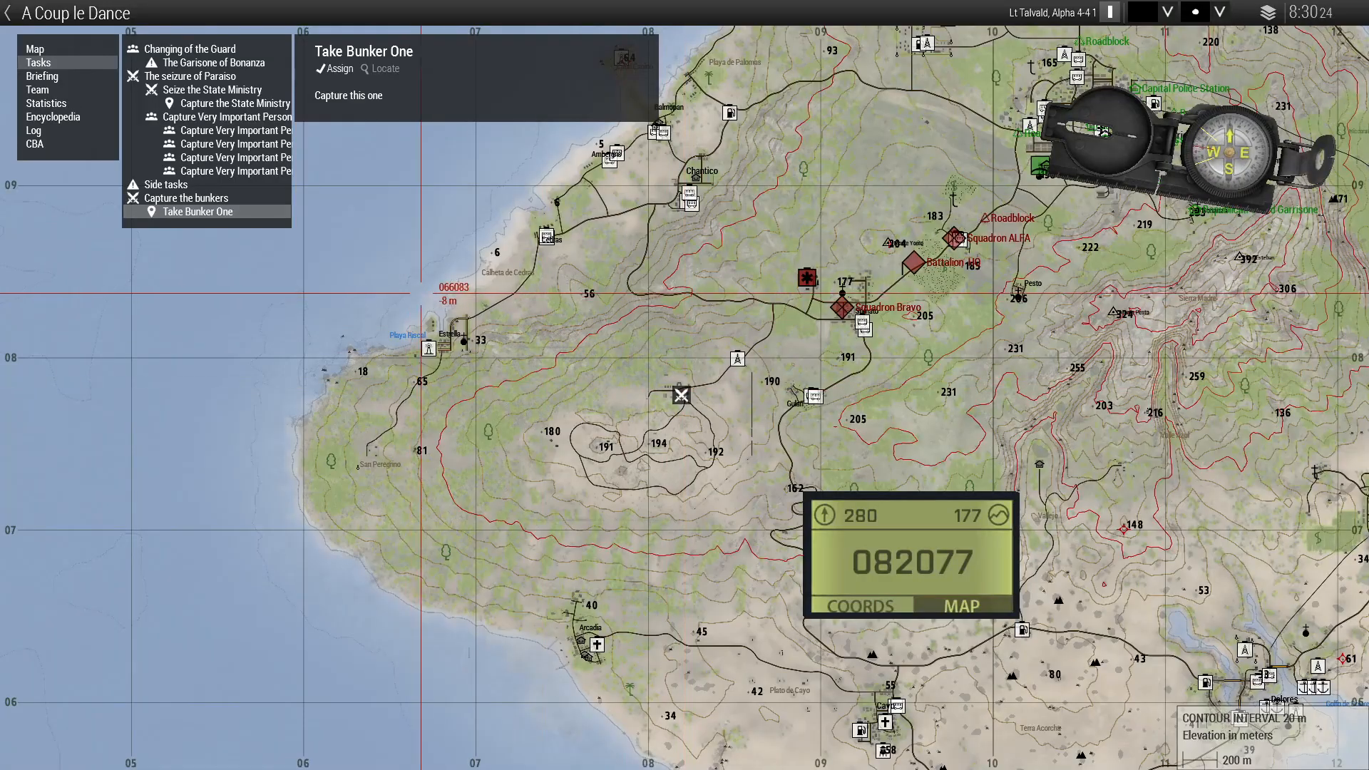